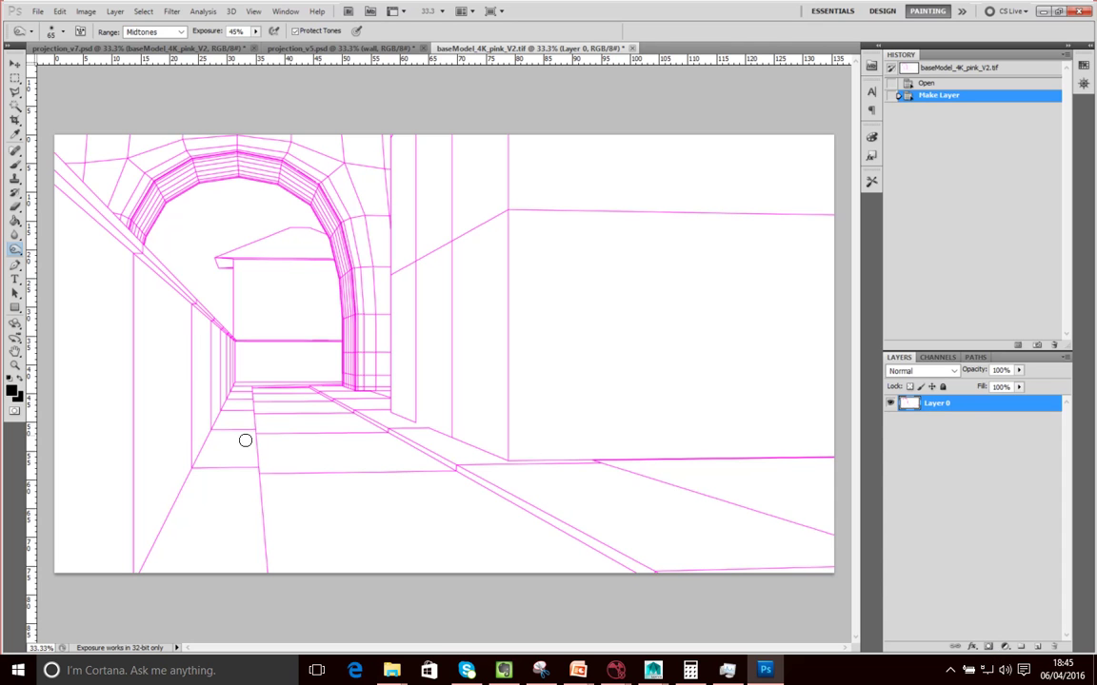
Set the blending mode of the pink wireframe Layer 0 to Multiply.
left_click(948, 370)
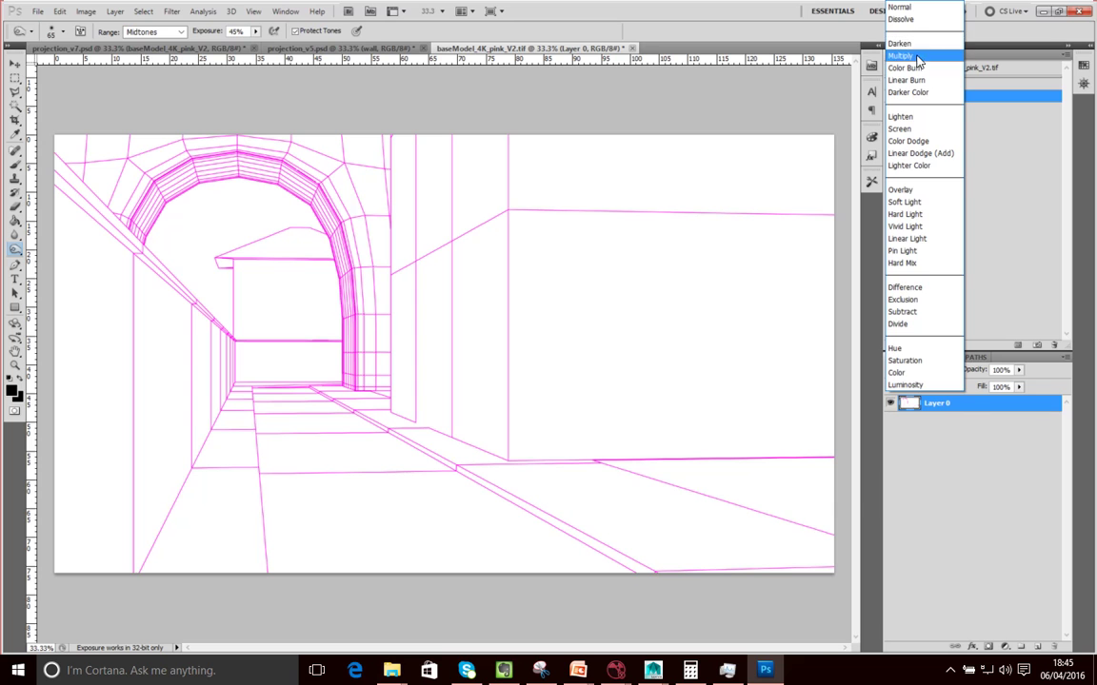
left_click(909, 56)
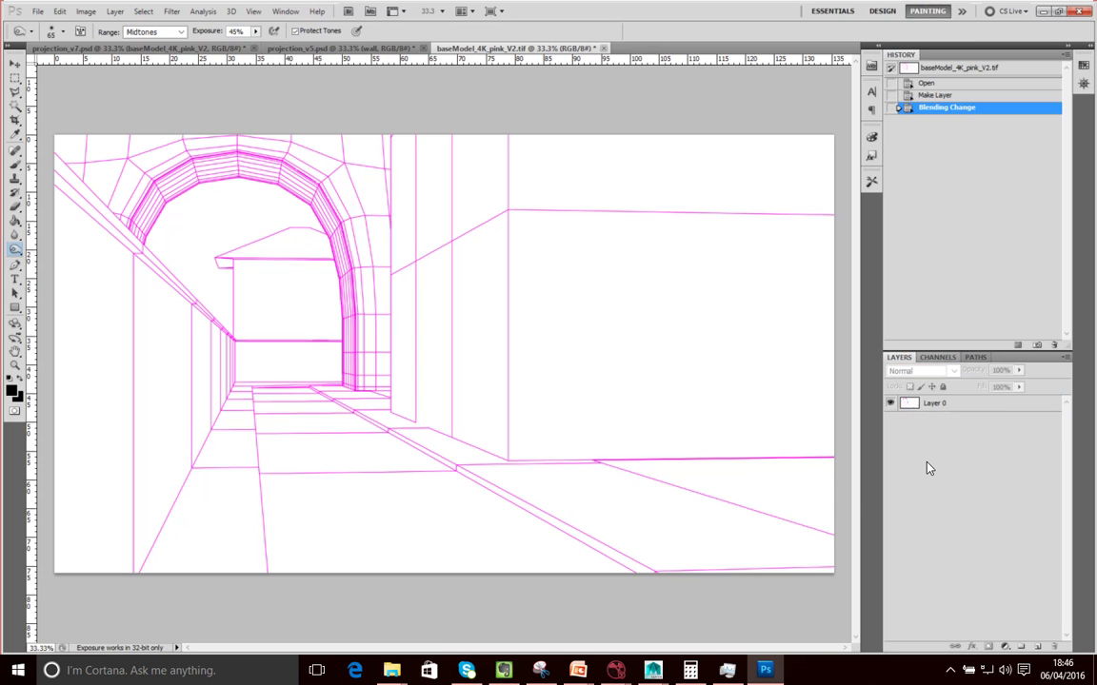
left_click(937, 407)
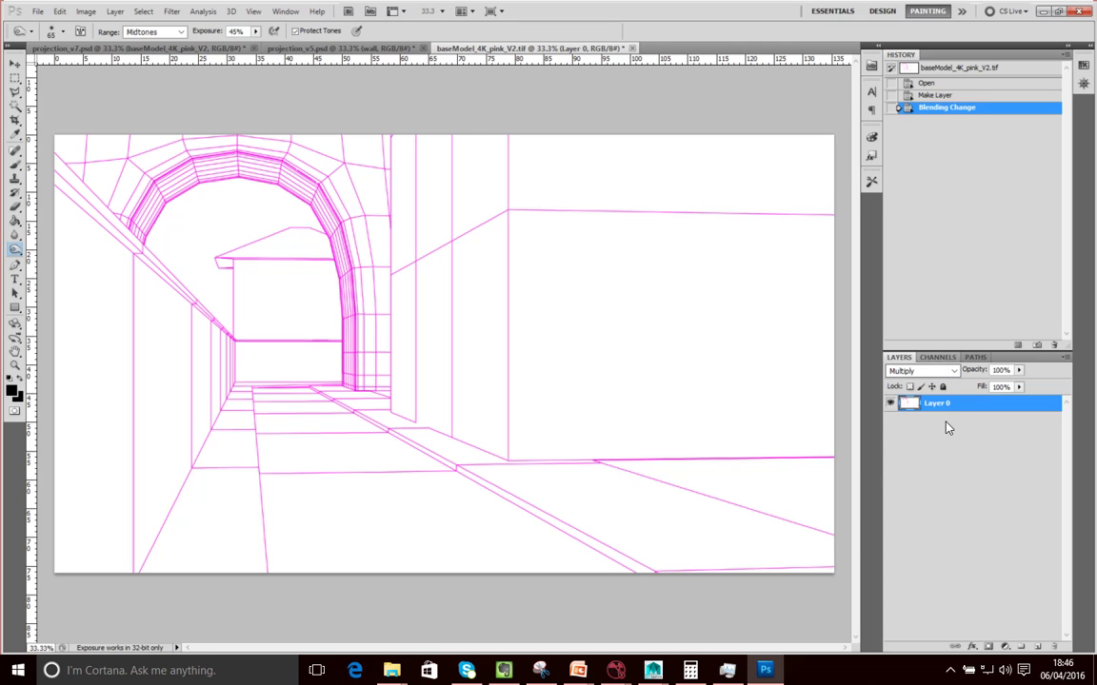
left_click(945, 452)
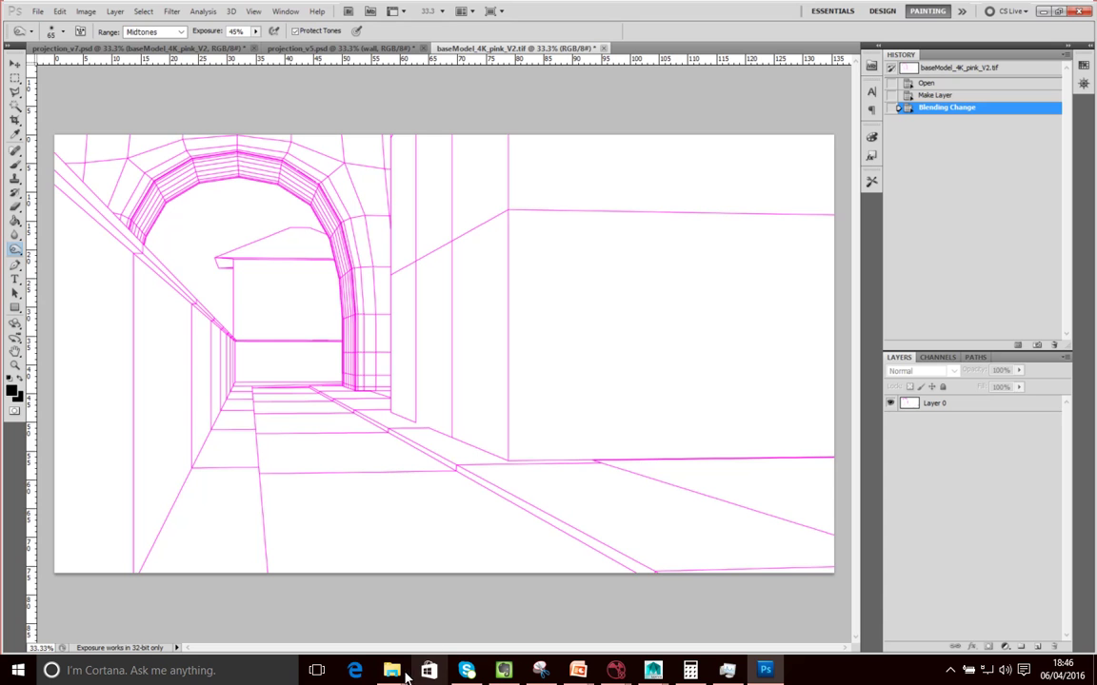
Switch to File Explorer and open the wall folder inside Projection > Photos.
mouse_move(403, 678)
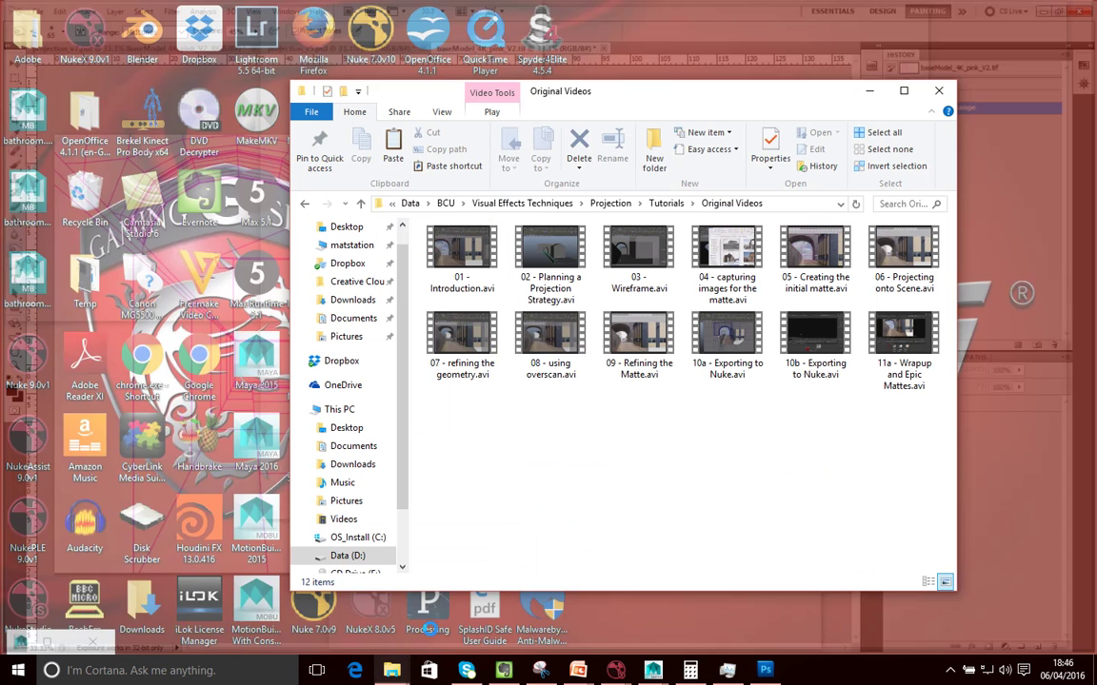
left_click(428, 629)
left_click(610, 202)
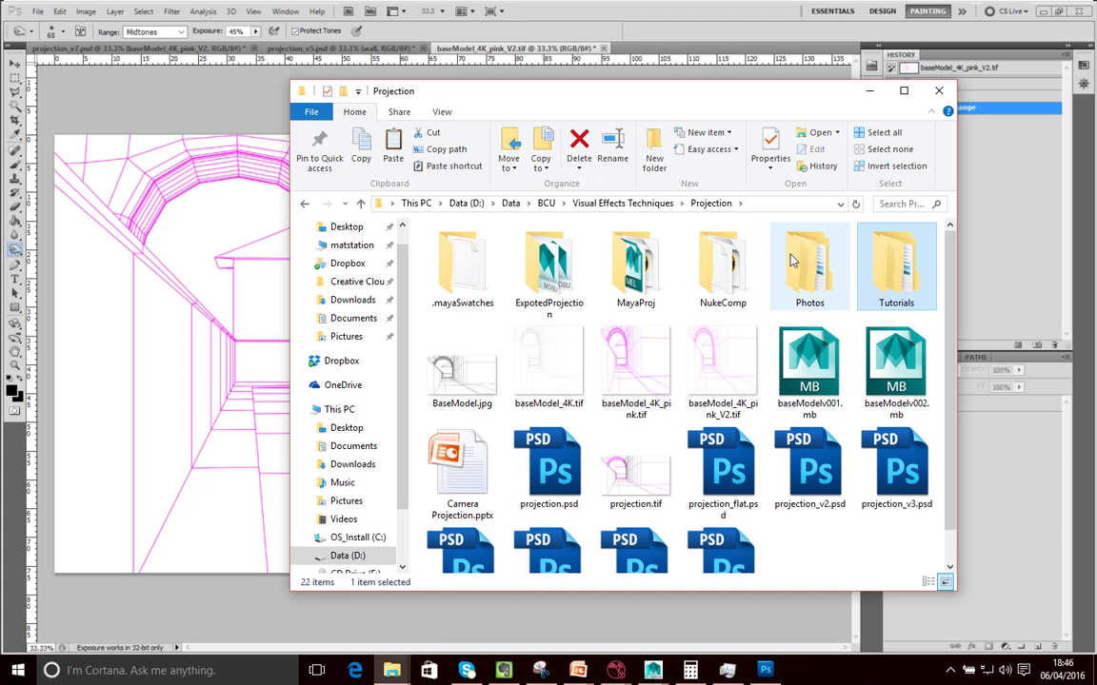
double_click(808, 286)
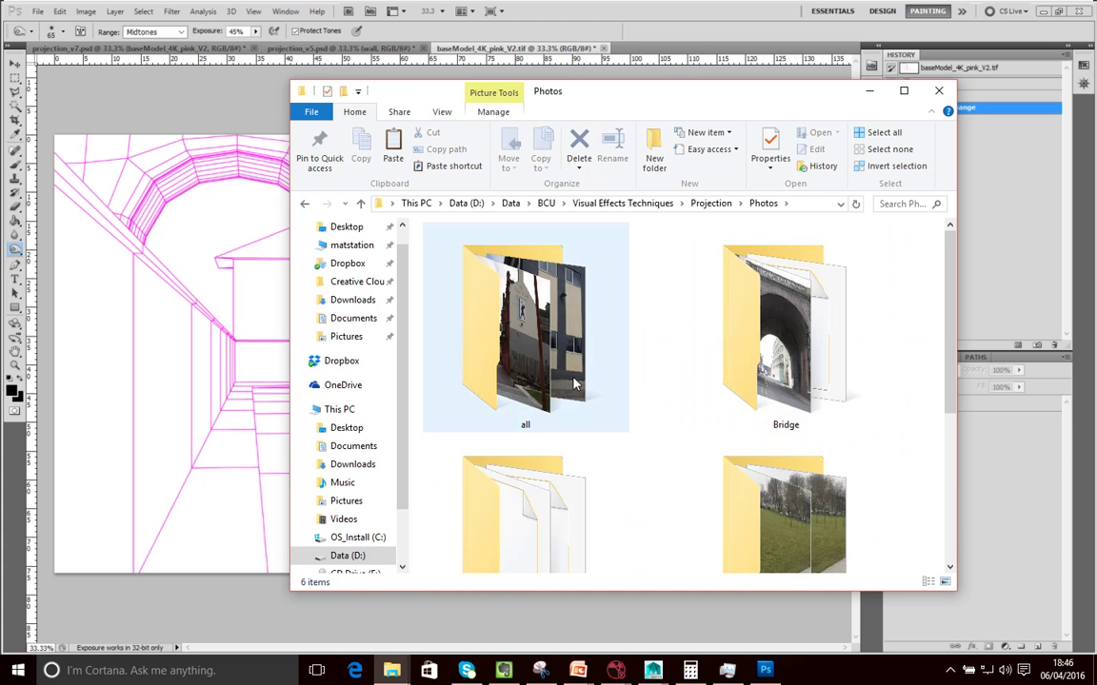
left_click(785, 367)
scroll(663, 432, "down", 3)
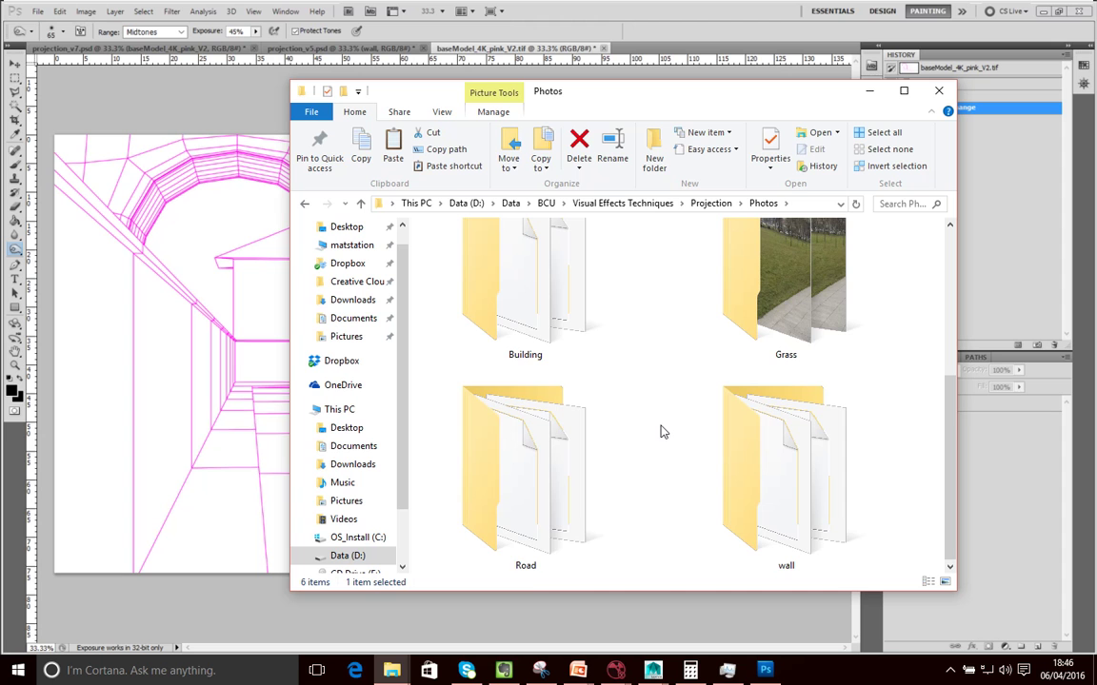
double_click(817, 497)
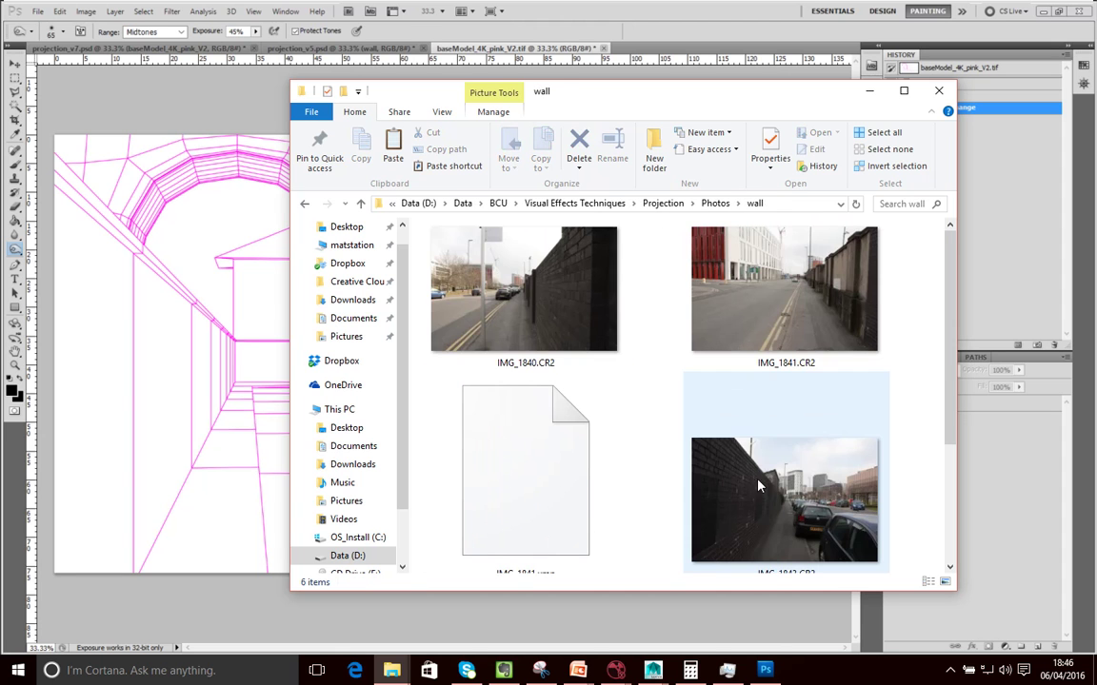
Place the IMG_1843.CR2 wall photo into the wireframe document, accepting its Camera Raw settings.
scroll(651, 357, "down", 2)
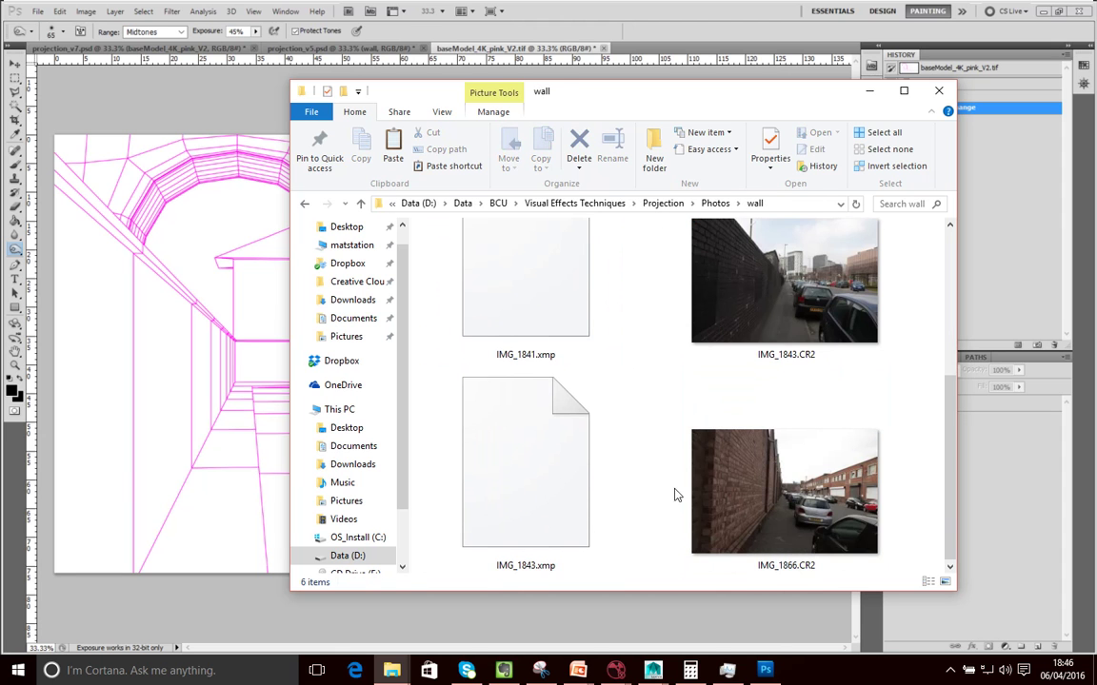
left_click(700, 253)
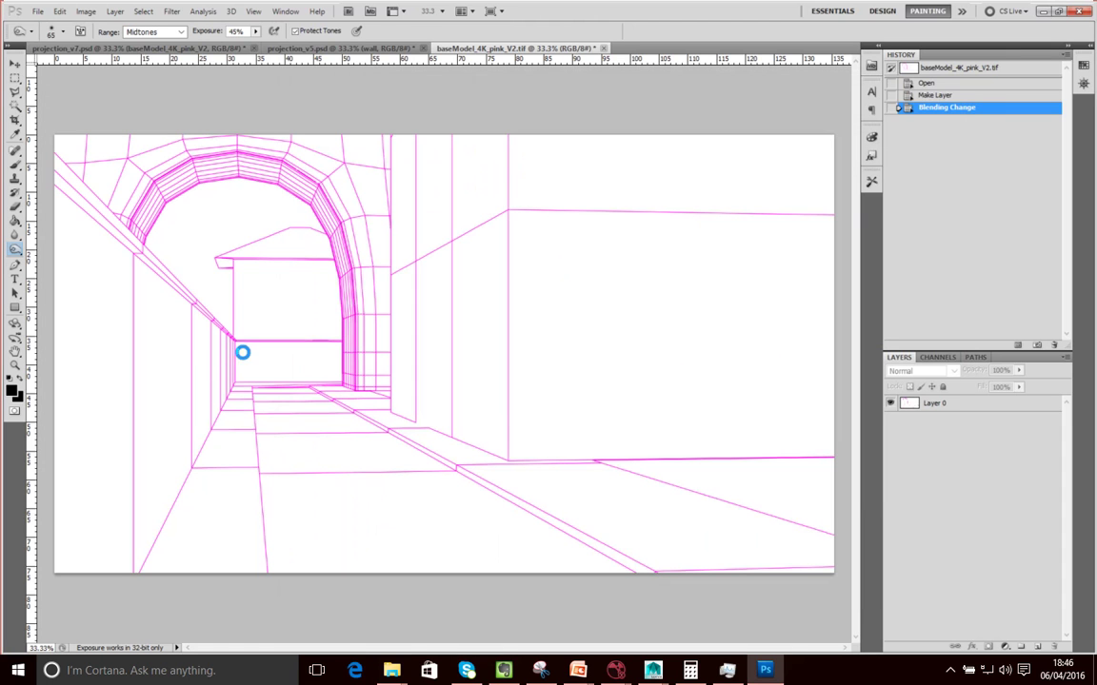
left_click(205, 326)
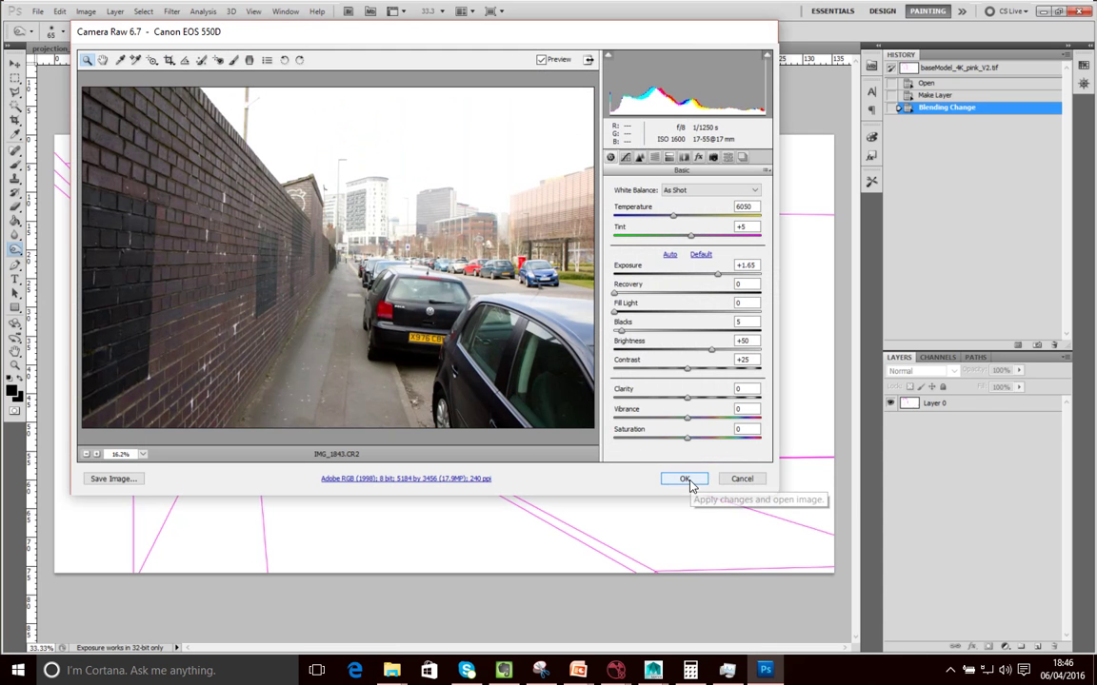
left_click(685, 480)
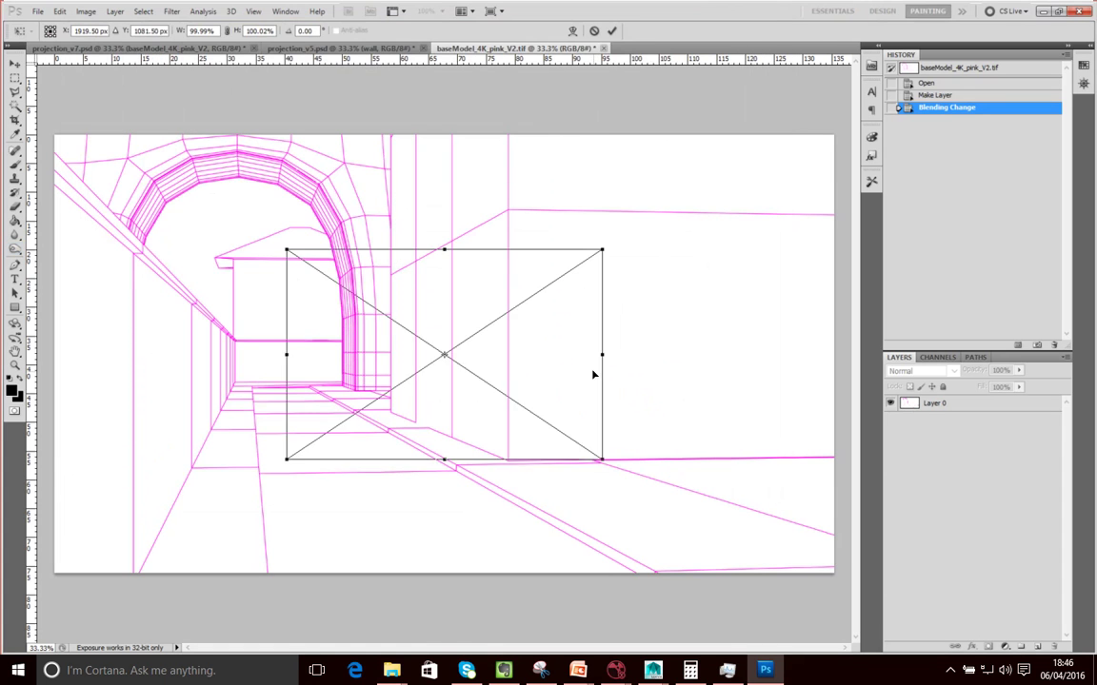
Position the placed photo so its brick wall overlaps the wireframe's left wall and enlarge it to about 168%.
left_click_drag(425, 360, 291, 381)
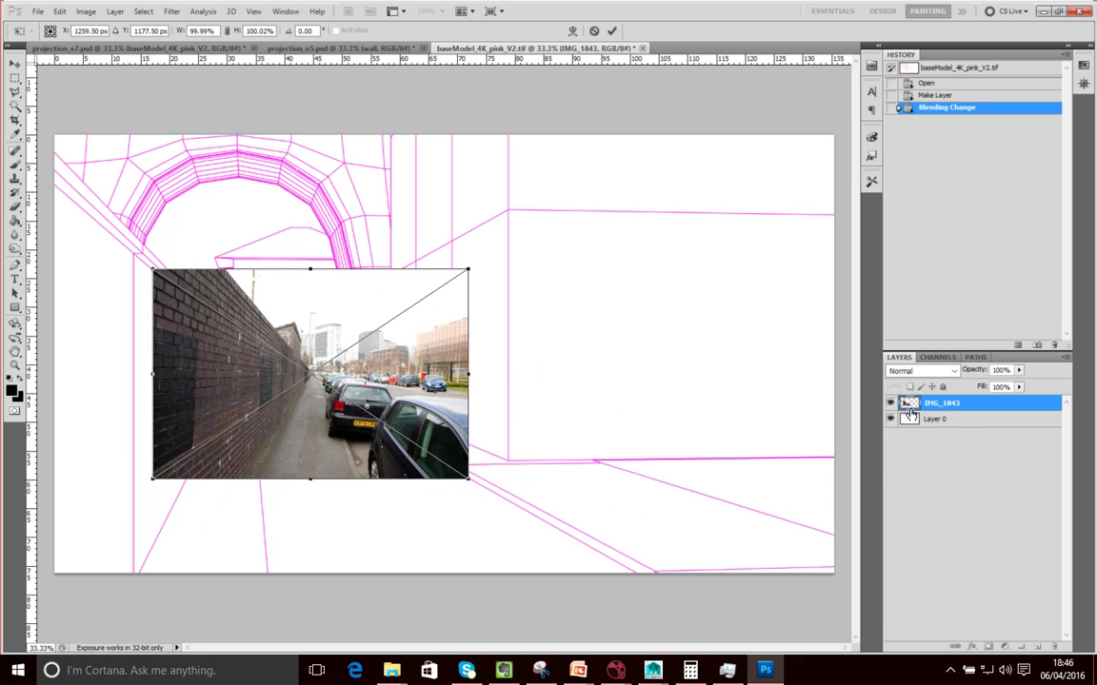
left_click_drag(278, 382, 163, 320)
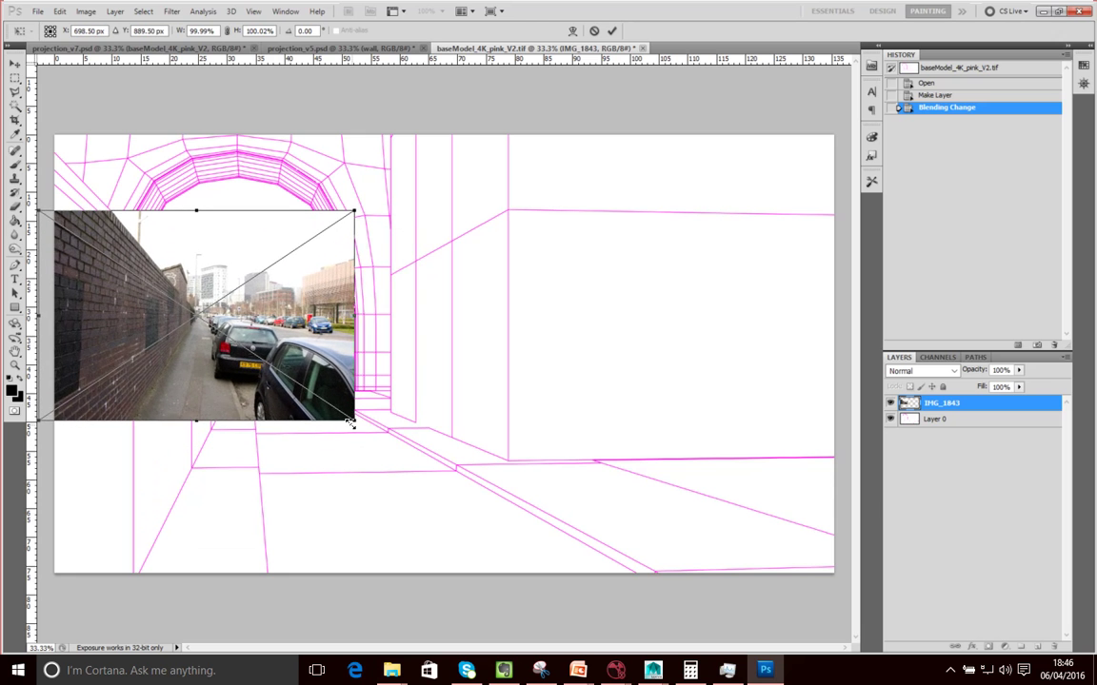
left_click_drag(353, 420, 554, 568)
left_click_drag(336, 473, 282, 466)
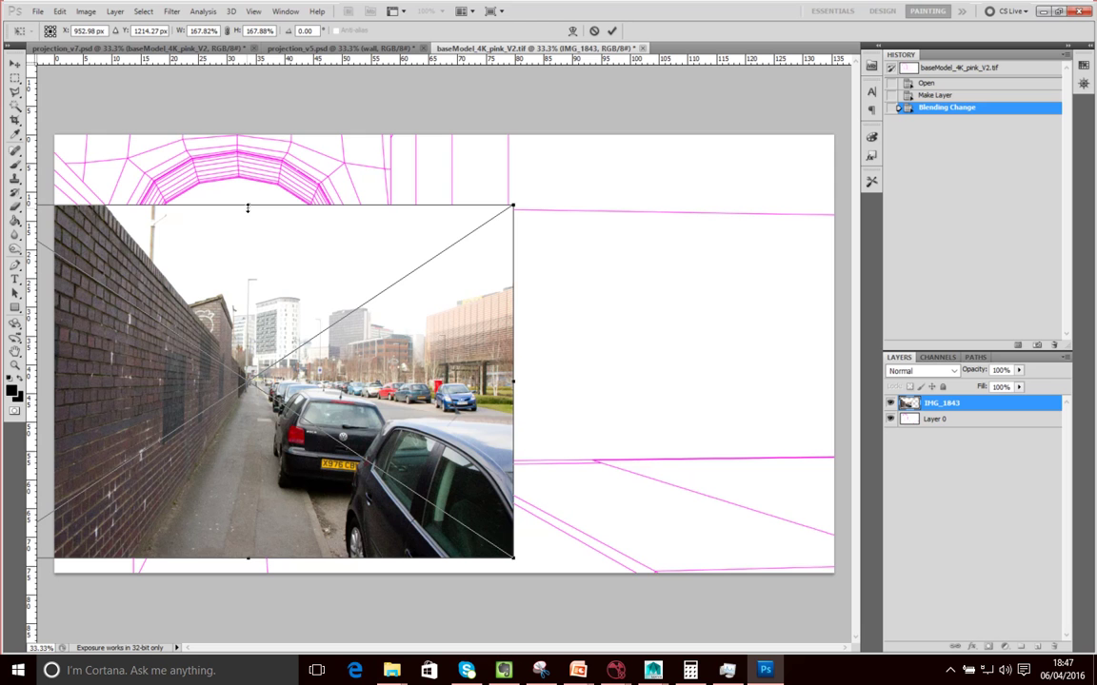
Try squashing the photo vertically, undo it, and scale the photo proportionally to about 168.7%.
left_click_drag(247, 205, 247, 309)
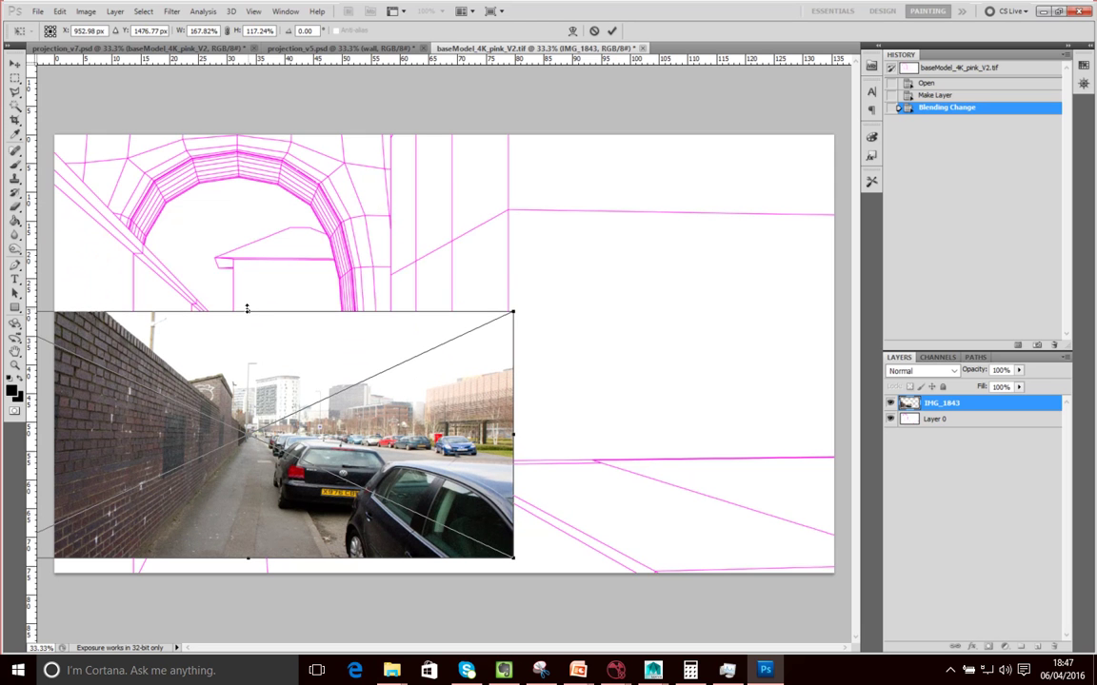
key("ctrl+z")
mouse_move(512, 205)
left_mouse_down()
mouse_move(428, 248)
mouse_move(502, 277)
mouse_move(460, 282)
mouse_move(502, 212)
left_mouse_up()
mouse_move(541, 271)
left_mouse_down()
mouse_move(579, 243)
mouse_move(549, 255)
left_mouse_up()
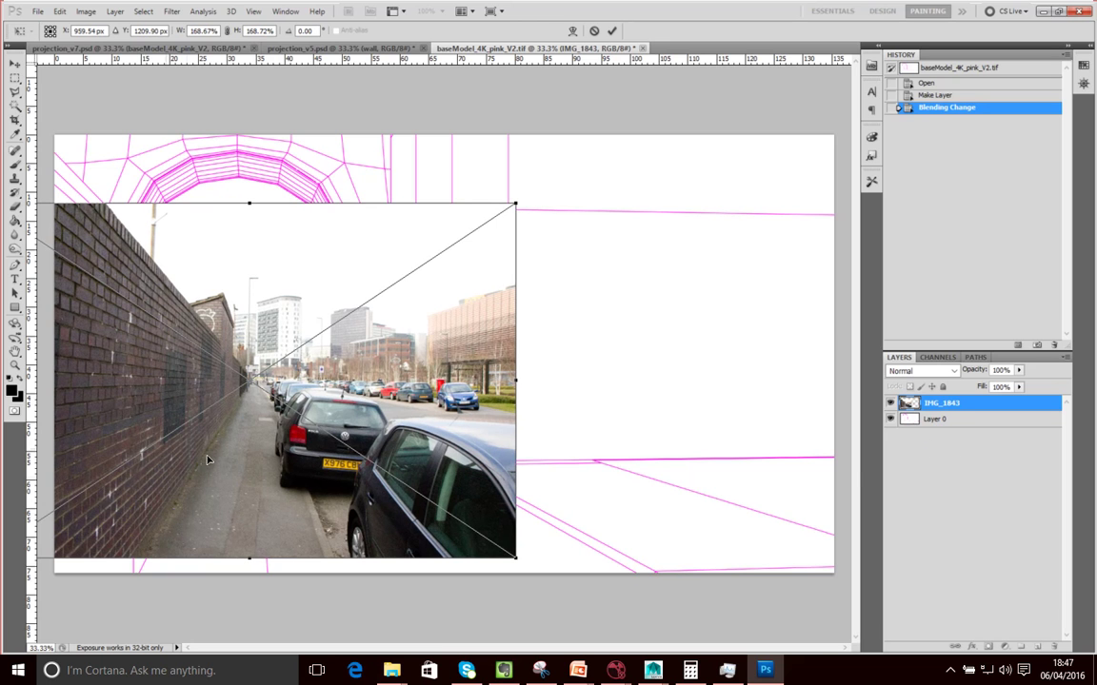
Commit the photo placement and move the IMG_1843 layer beneath the Layer 0 wireframe.
key("o")
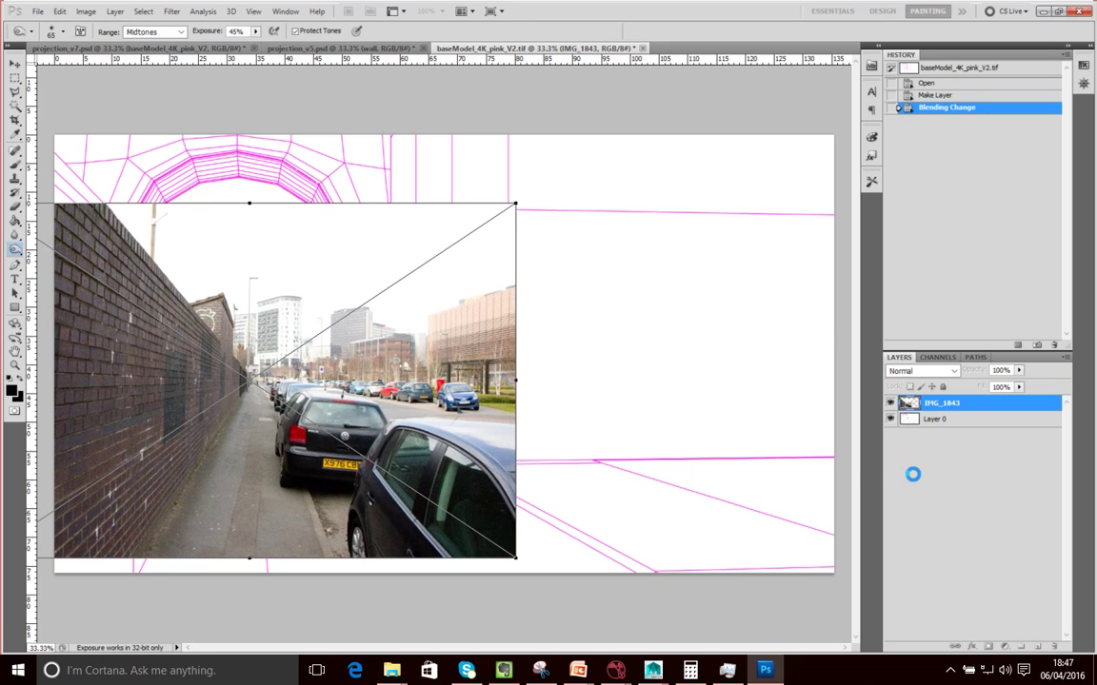
left_click_drag(934, 419, 937, 435)
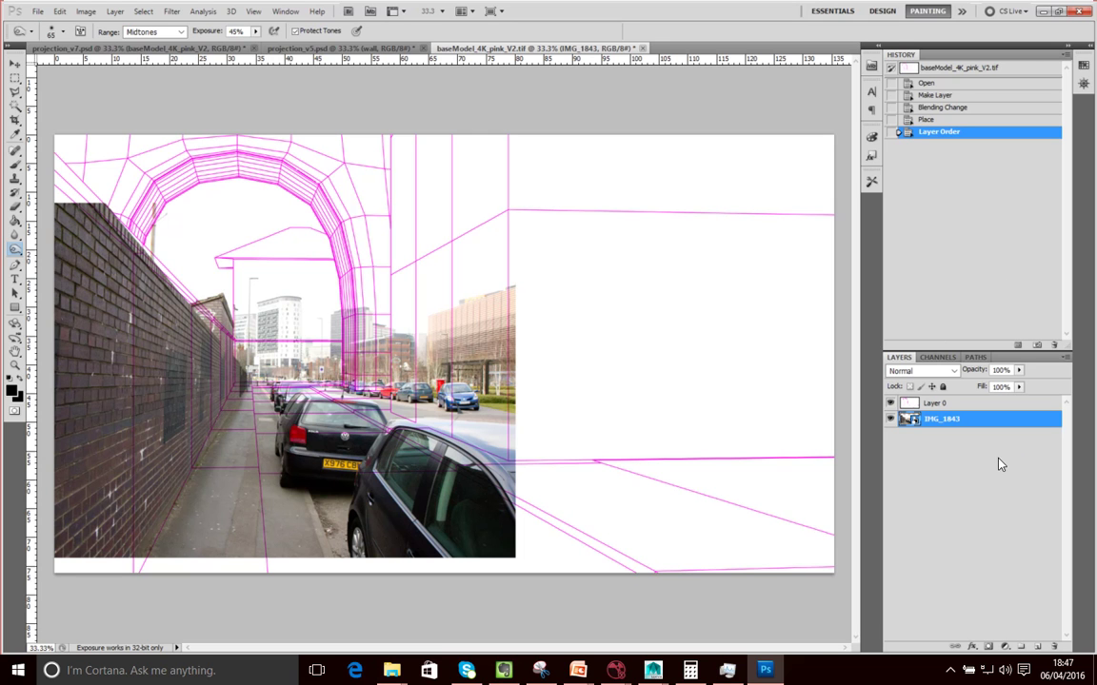
Try moving the Layer 0 wireframe with the Move tool and undo the move.
left_click(937, 404)
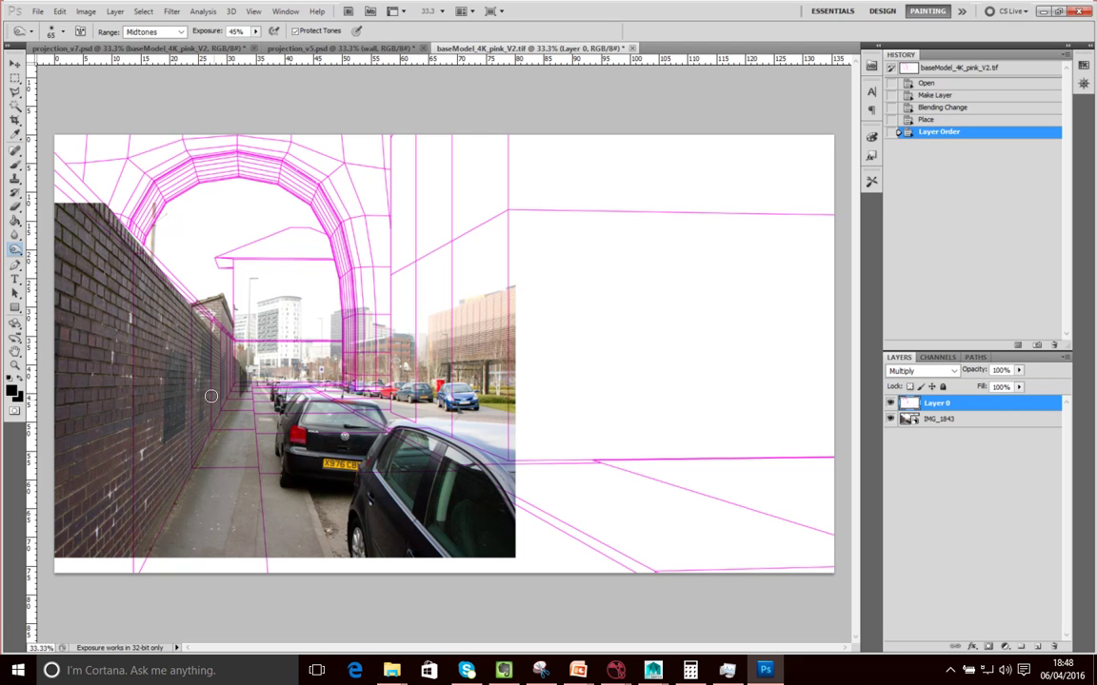
left_click(15, 63)
left_click_drag(147, 336, 177, 387)
key("ctrl+z")
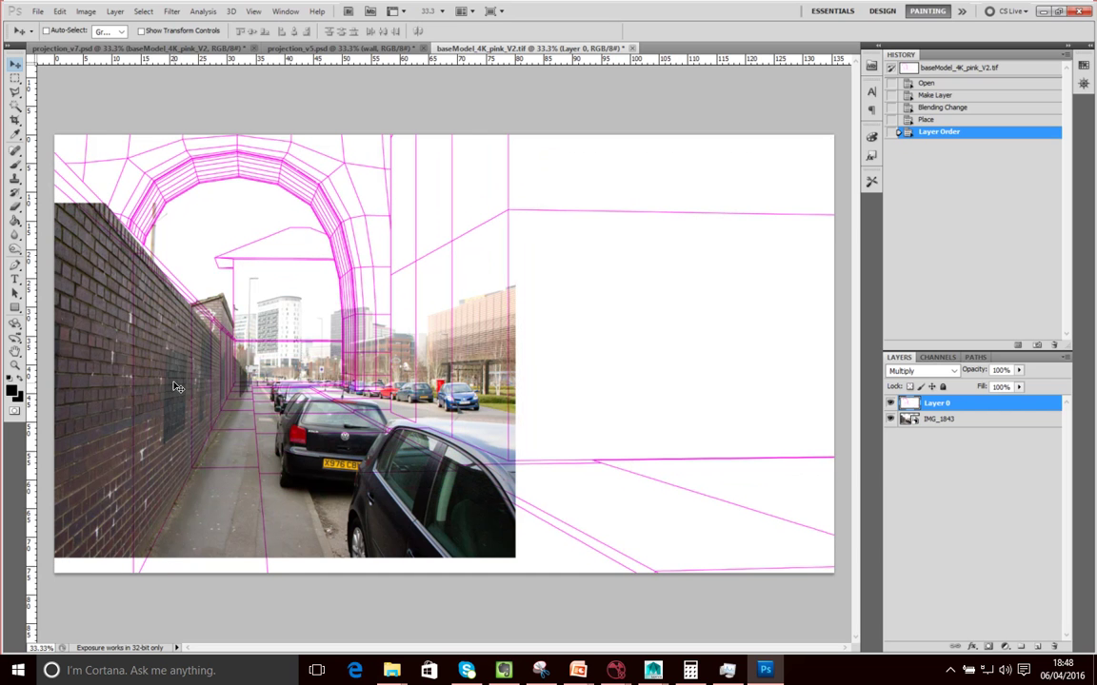
Lock the position of Layer 0 and test the lock by trying to move the wireframe.
right_click(932, 407)
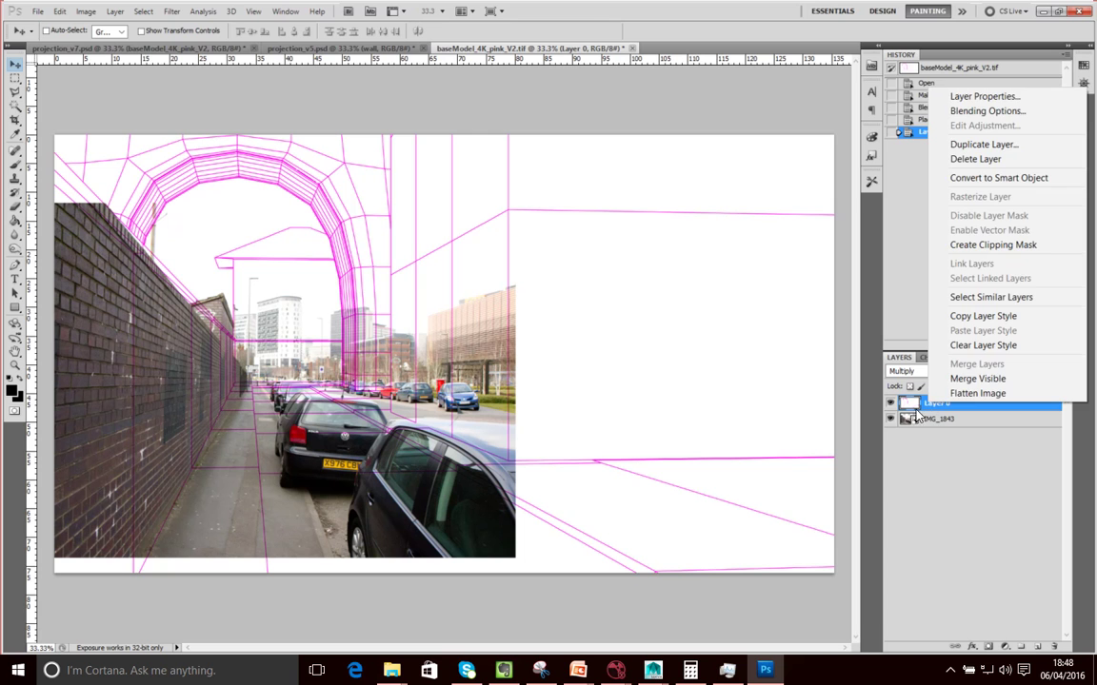
left_click(933, 408)
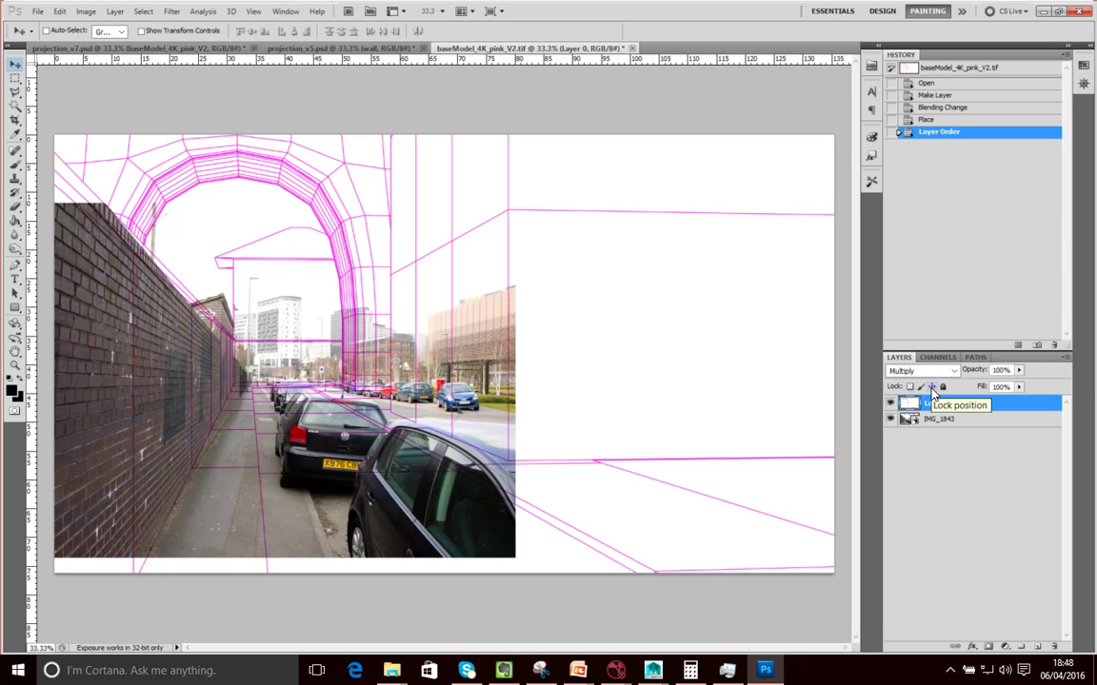
left_click(932, 387)
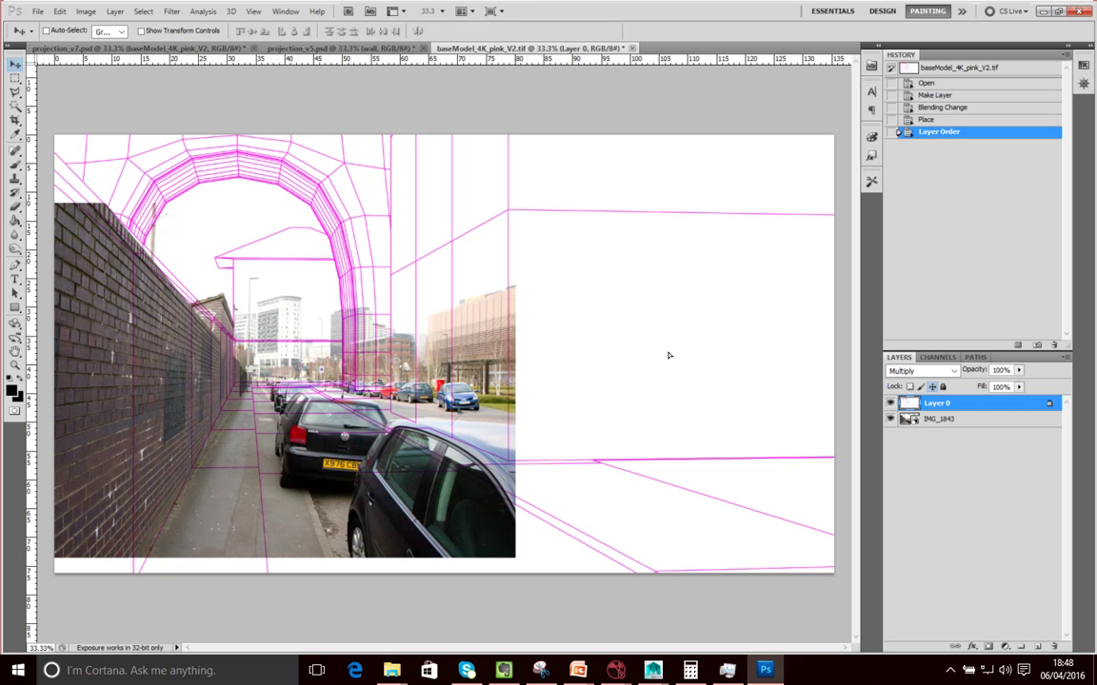
left_click(816, 456)
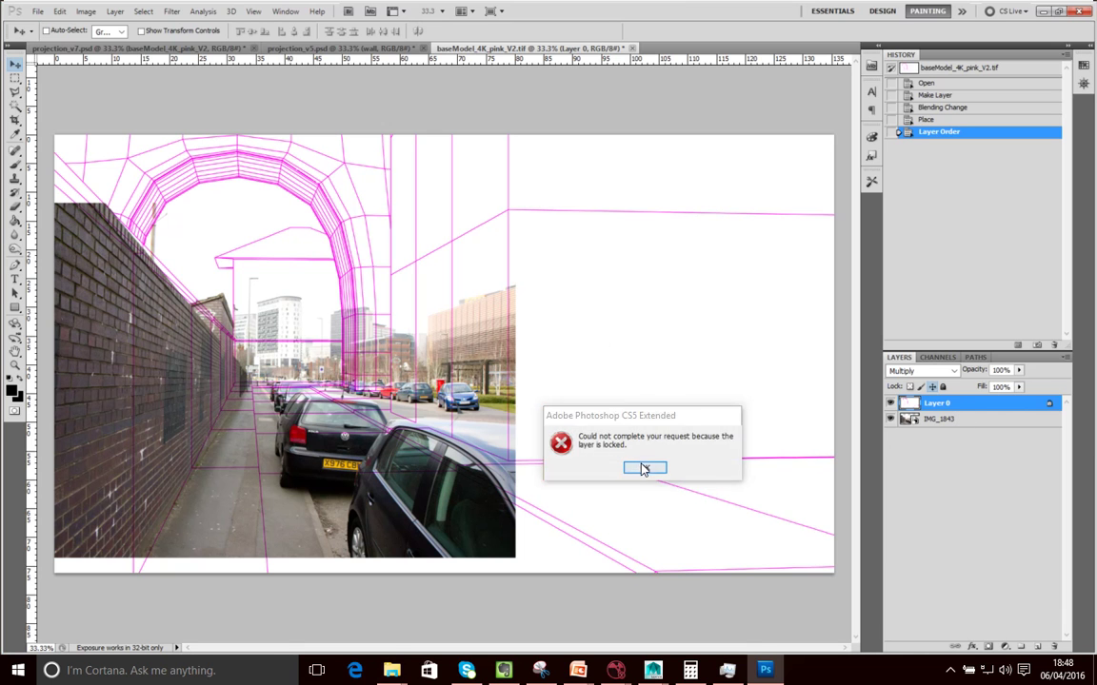
left_click(643, 469)
Distort the IMG_1843 layer by shifting the photo's right edge upward to match the wireframe perspective.
left_click(914, 420)
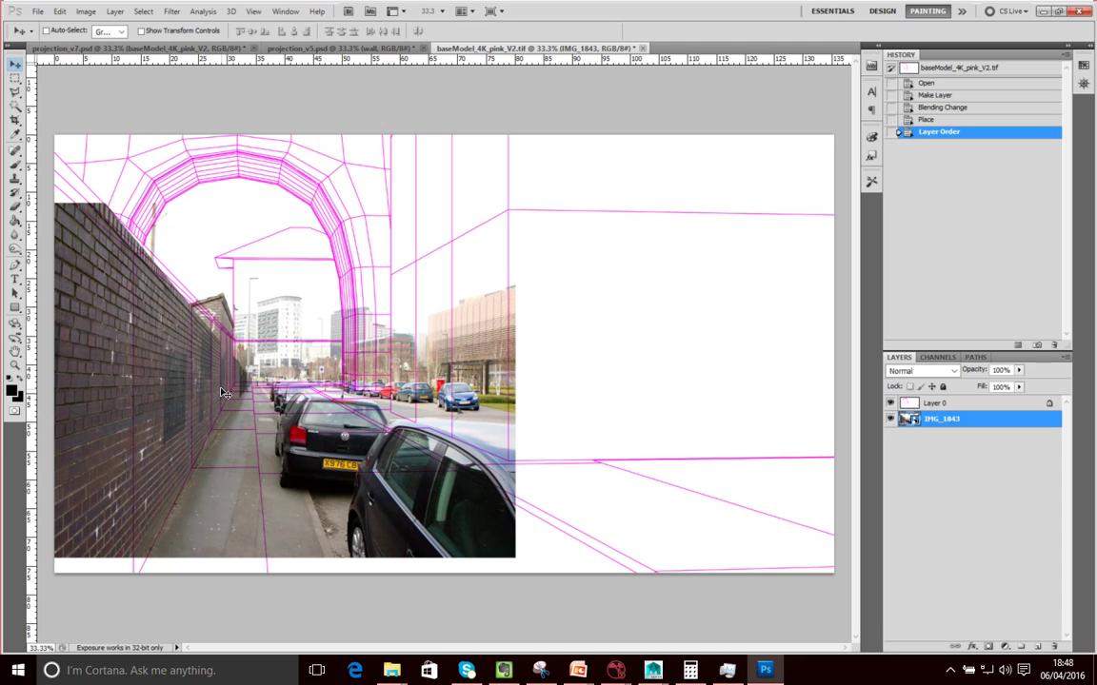
left_click(60, 11)
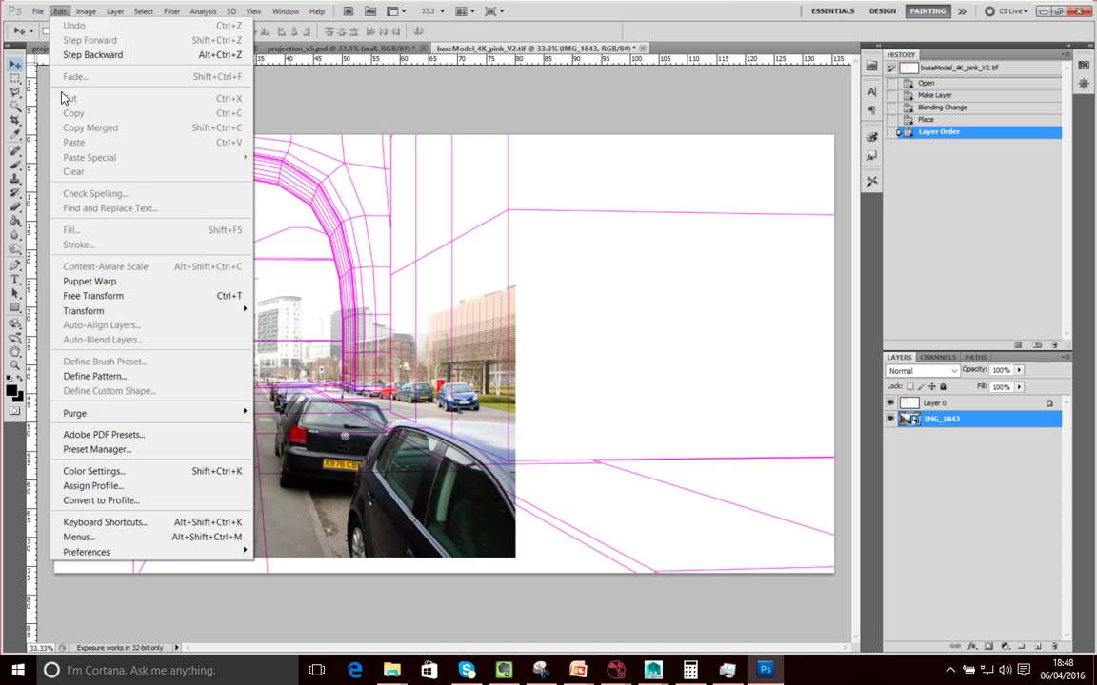
left_click(85, 10)
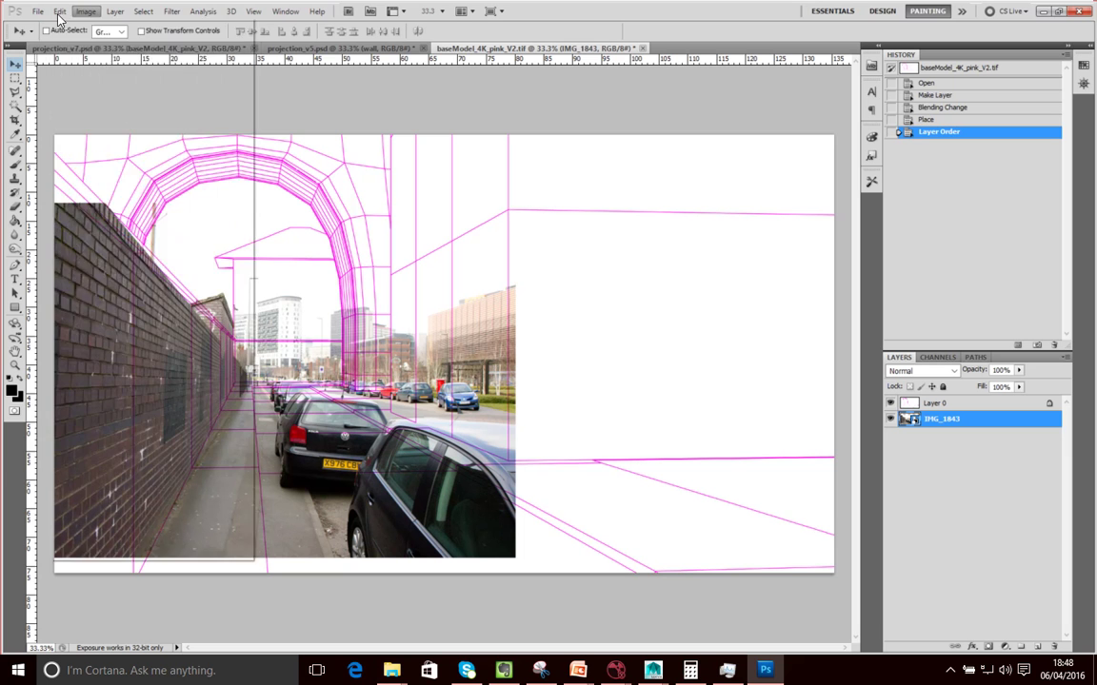
left_click(38, 11)
mouse_move(86, 11)
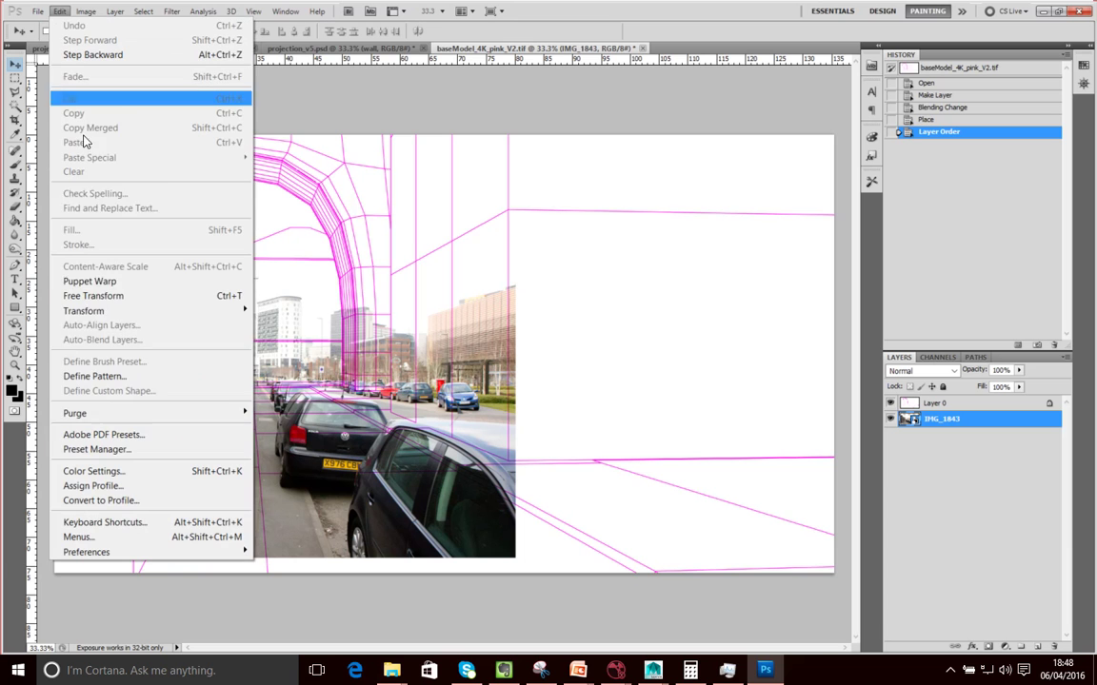
mouse_move(113, 310)
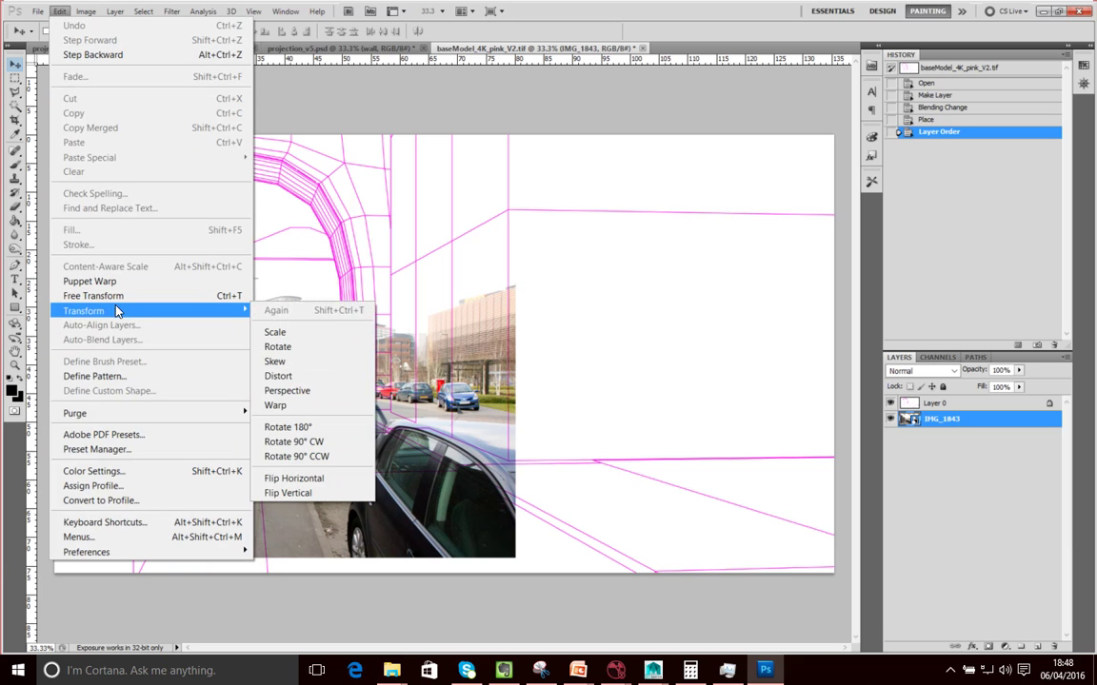
left_click(290, 379)
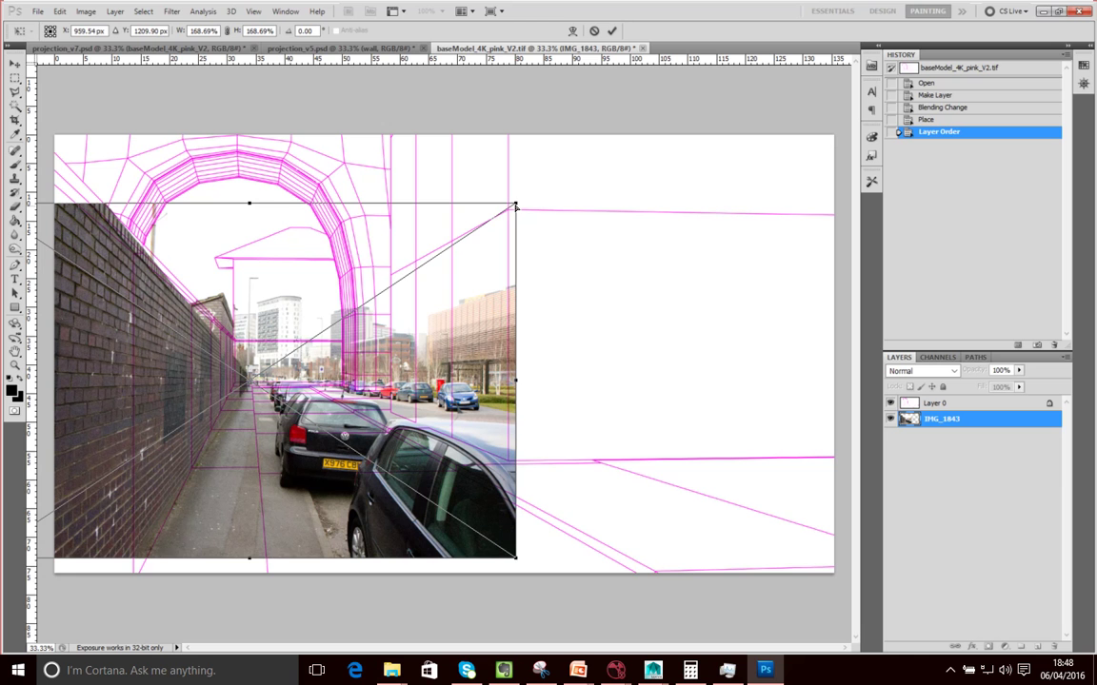
left_click_drag(517, 383, 518, 344)
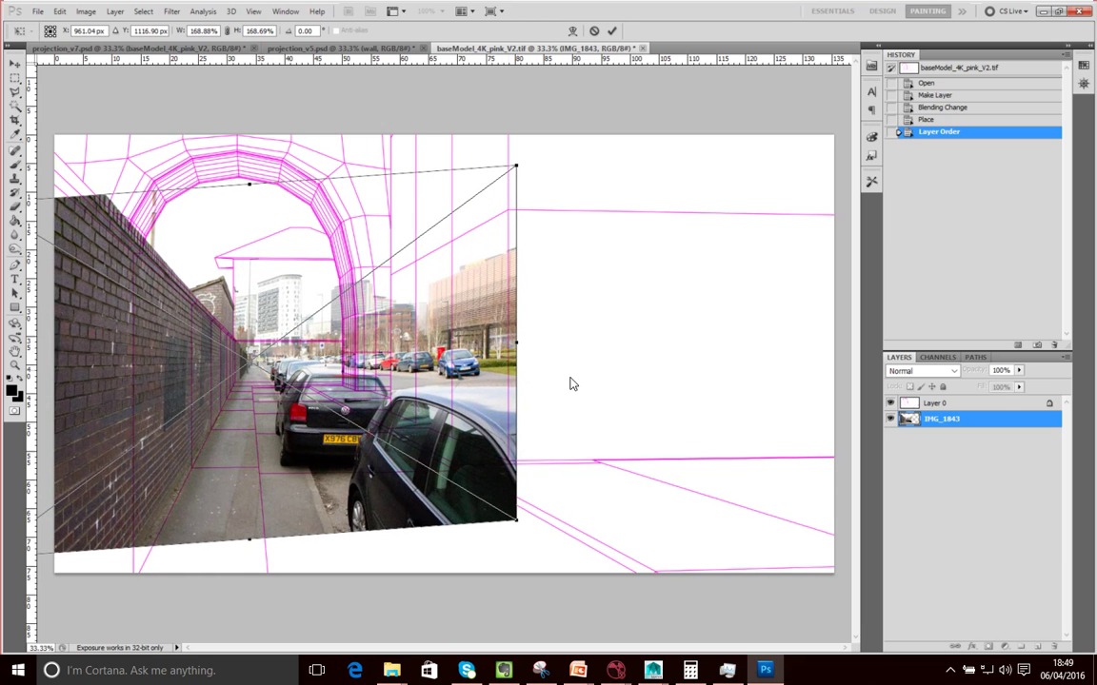
Try pulling the photo's lower-right corner inward toward the pavement and undo that distortion.
left_click_drag(516, 522, 309, 433)
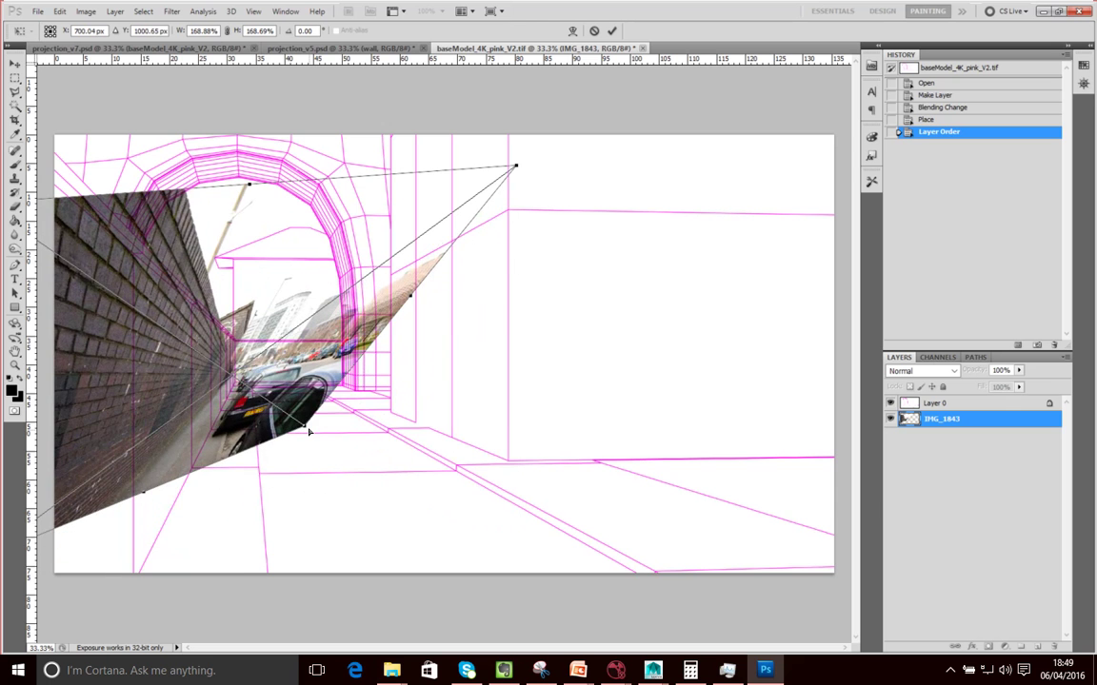
key("ctrl+z")
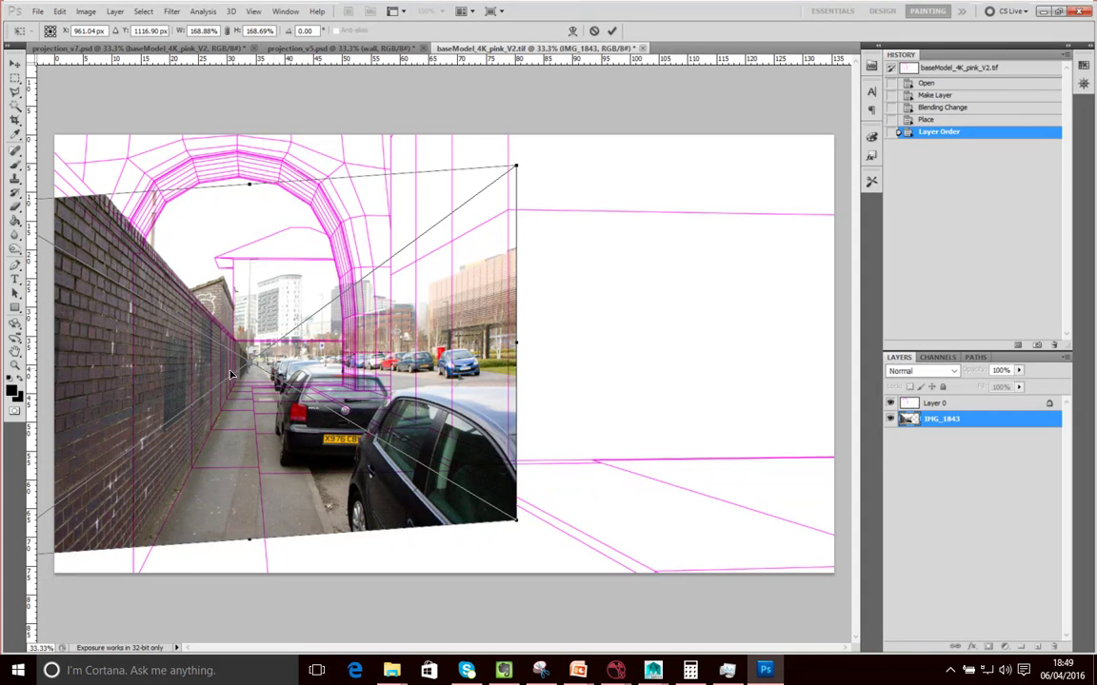
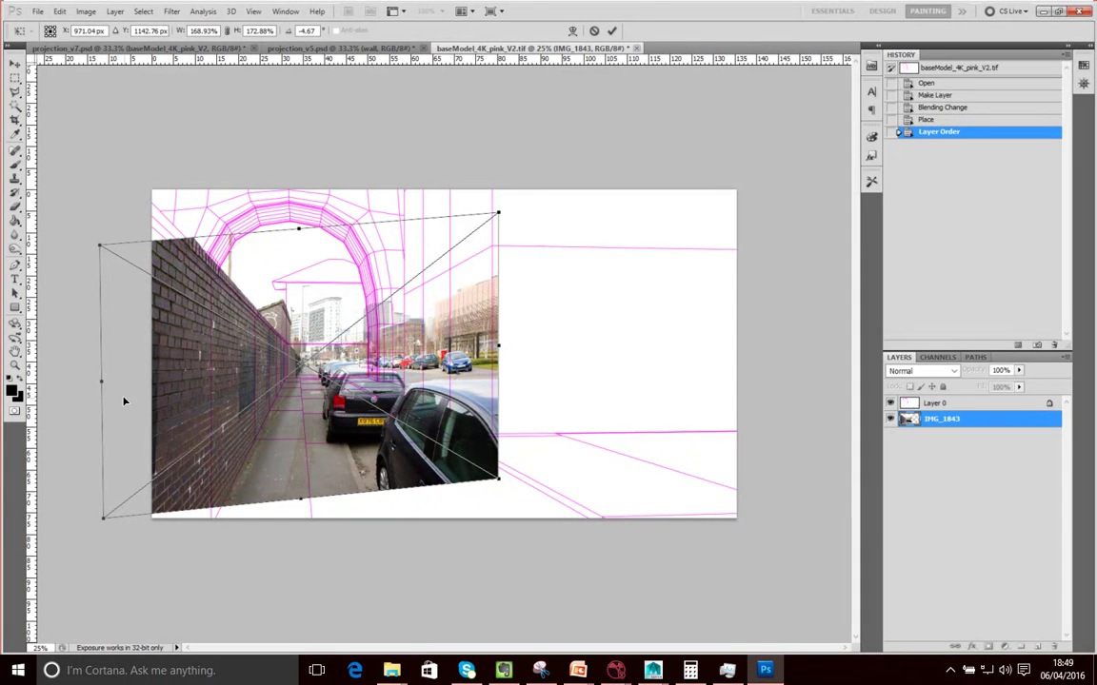
mouse_move(103, 384)
left_mouse_down()
mouse_move(95, 391)
mouse_move(96, 381)
left_mouse_up()
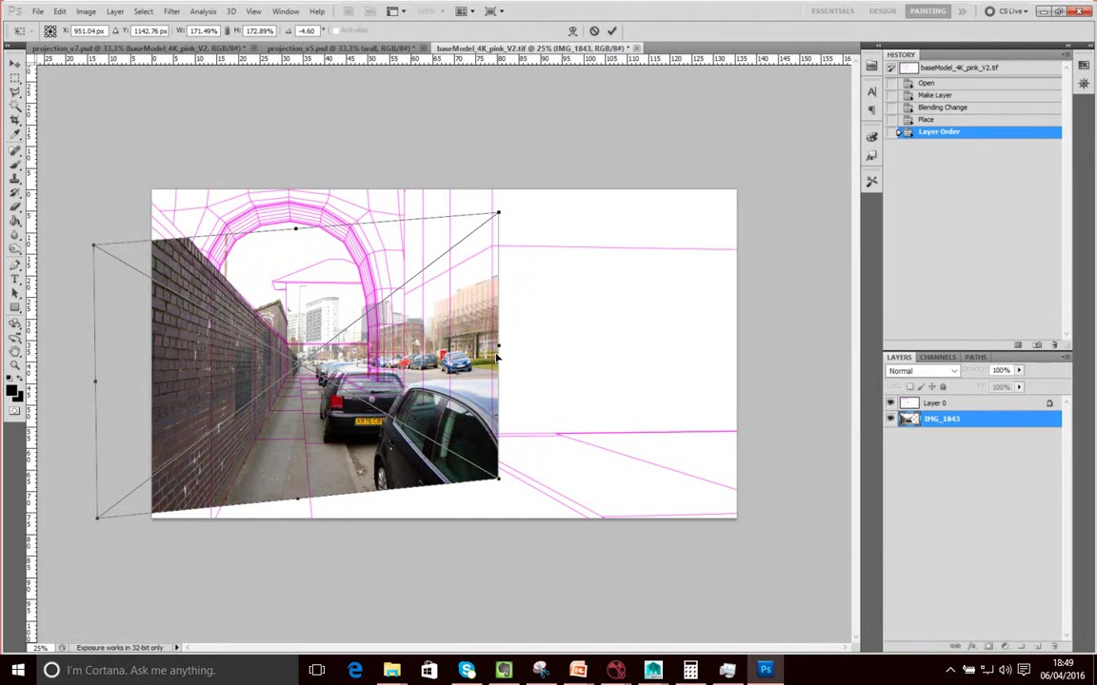
left_click_drag(500, 352, 493, 346)
key("Return")
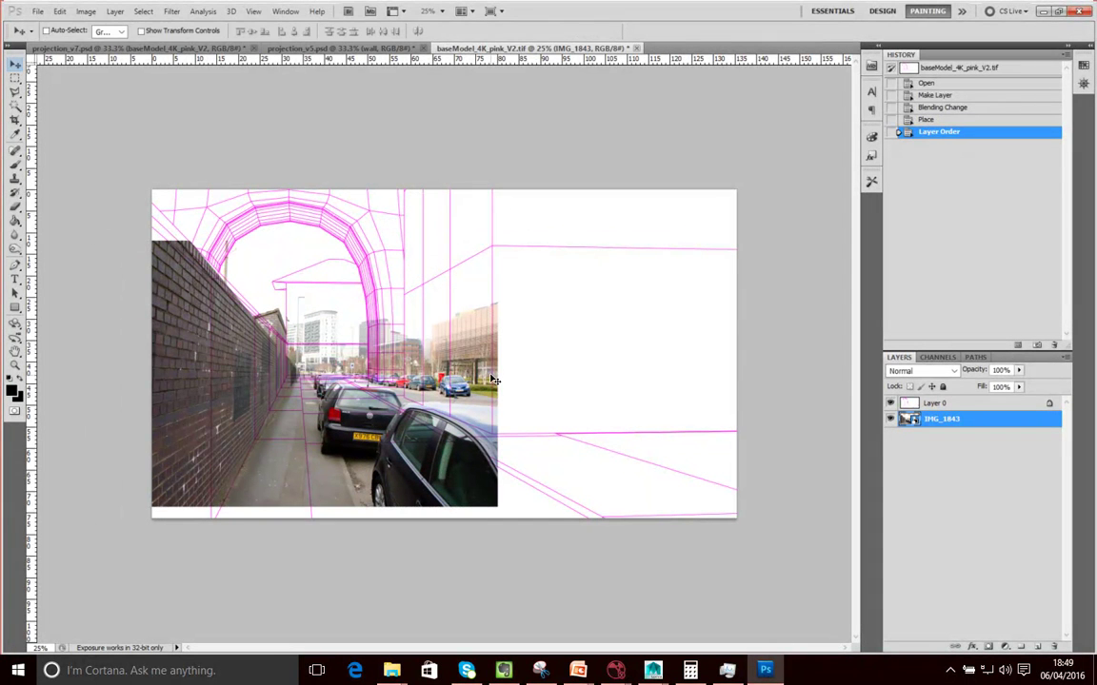
Distort the IMG_1843 layer by raising the photo's right edge and lowering its left edge until the brick wall follows the wireframe, and apply it.
left_click(42, 11)
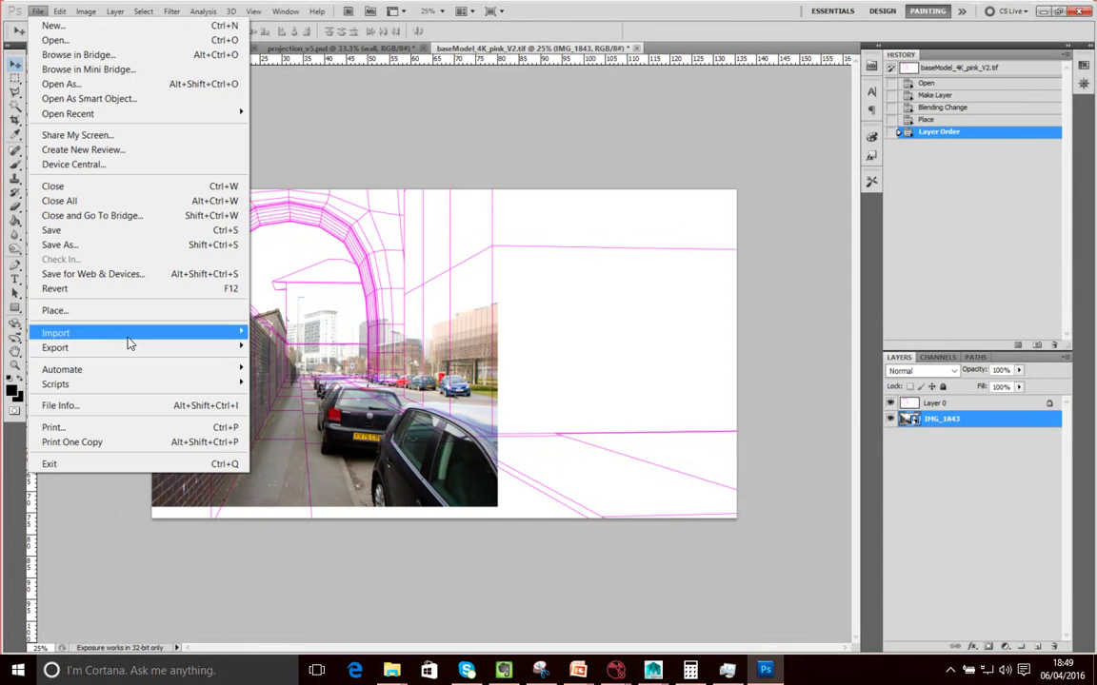
left_click(62, 13)
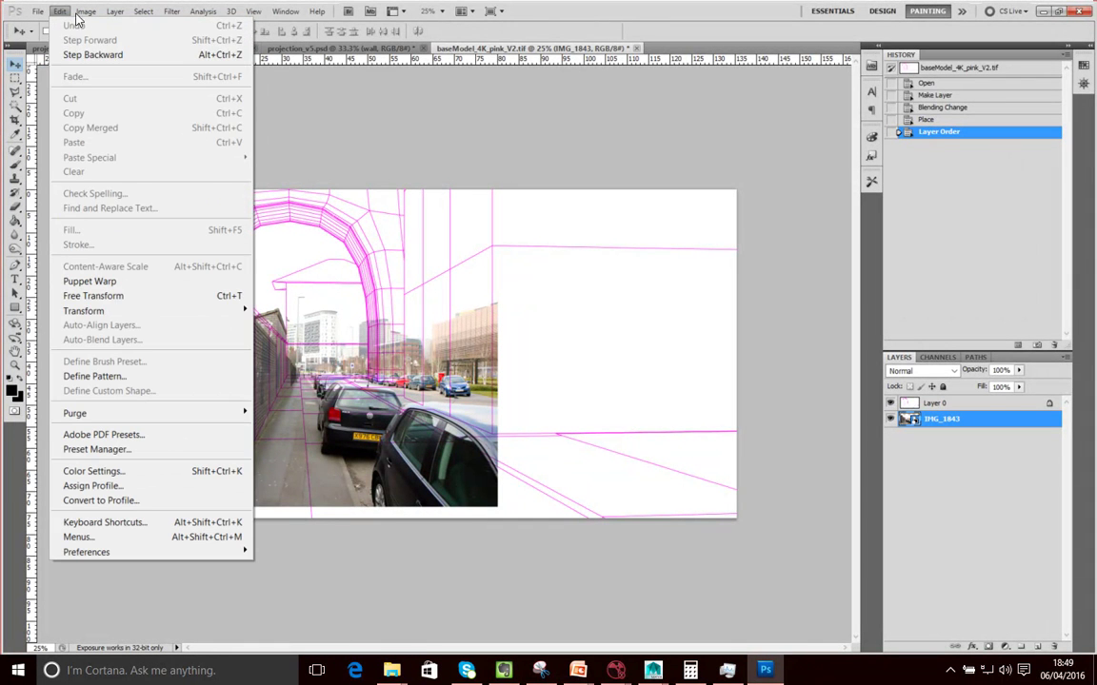
mouse_move(152, 312)
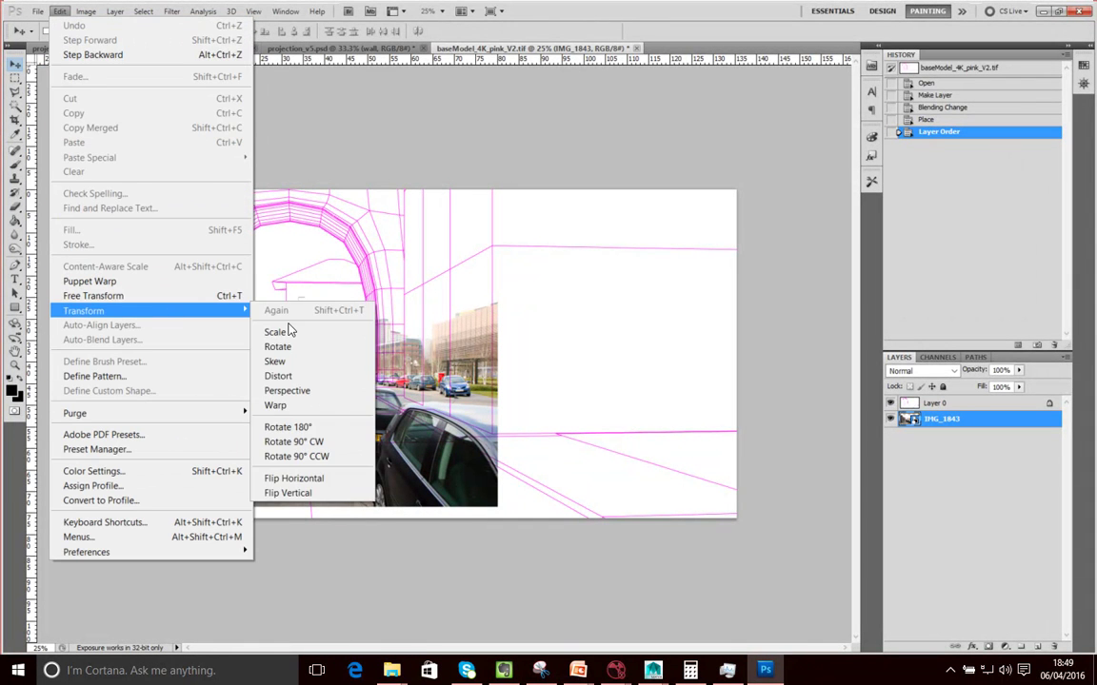
left_click(300, 376)
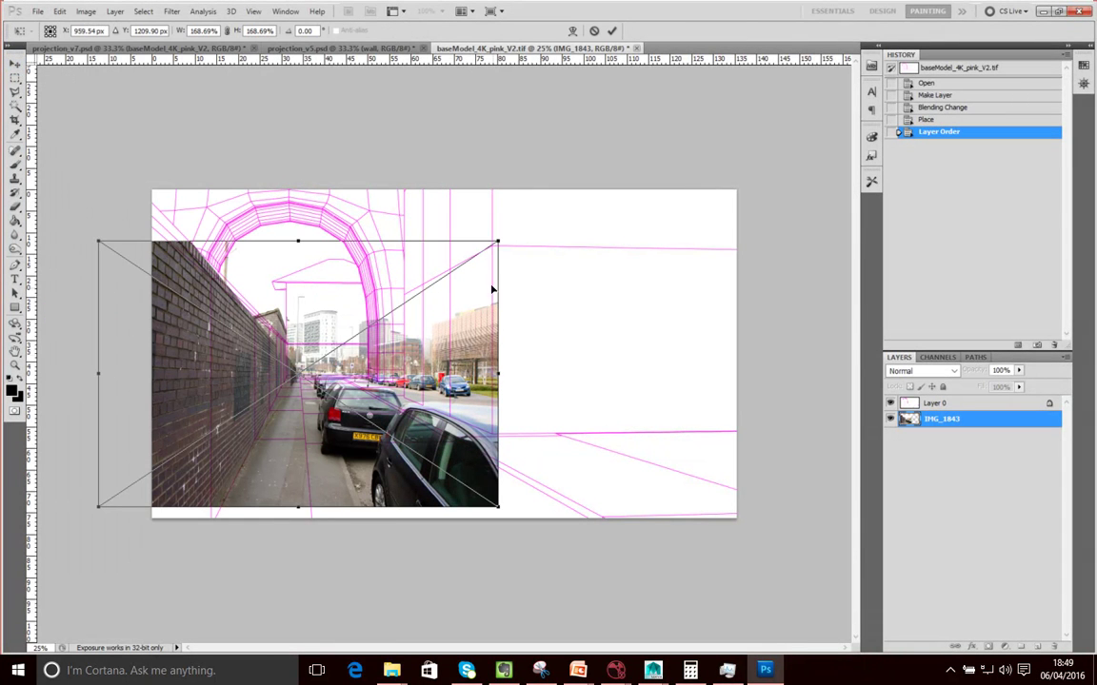
left_click_drag(499, 374, 511, 347)
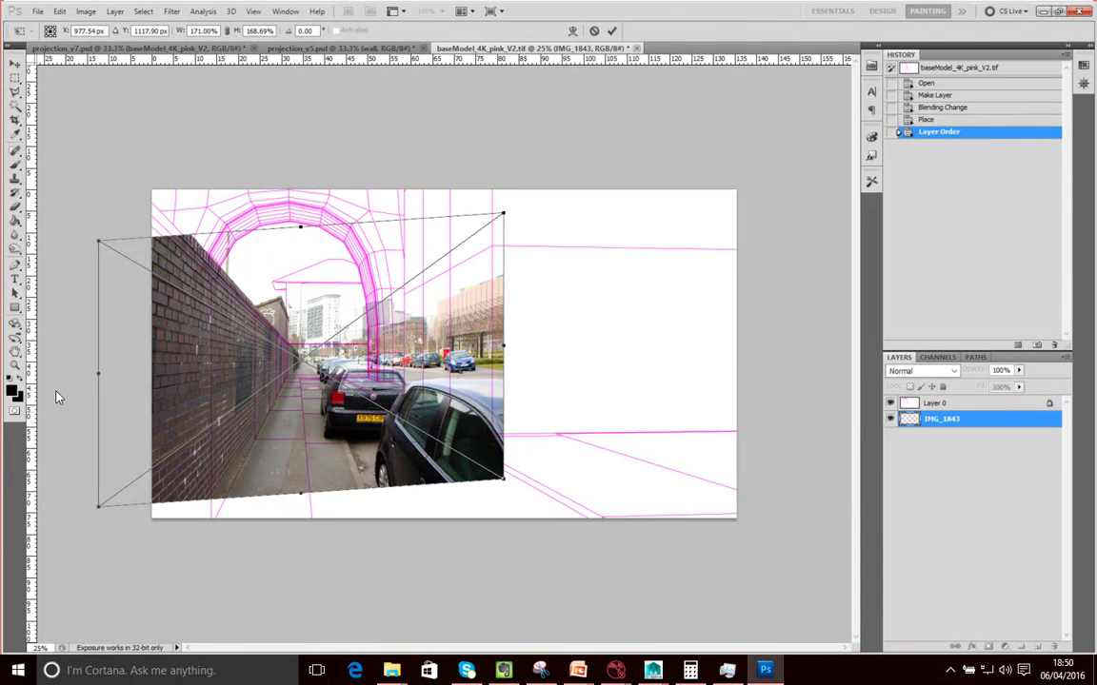
mouse_move(98, 376)
left_mouse_down()
mouse_move(66, 378)
mouse_move(47, 362)
mouse_move(107, 381)
mouse_move(95, 380)
left_mouse_up()
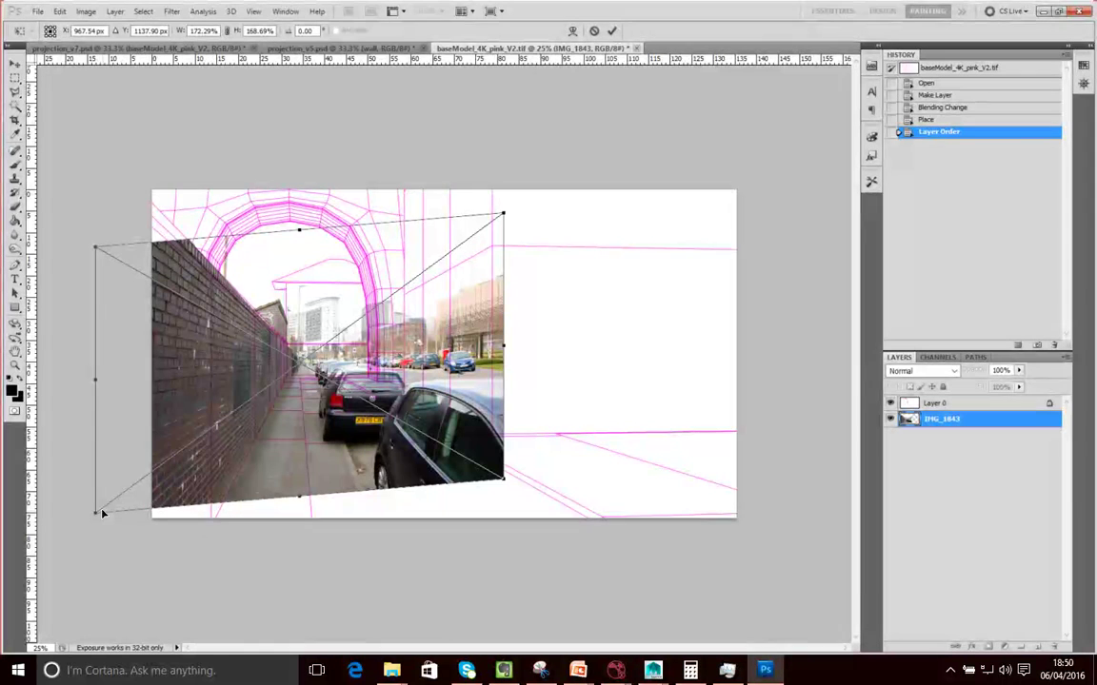
left_click_drag(96, 383, 98, 386)
mouse_move(503, 345)
left_mouse_down()
mouse_move(487, 338)
mouse_move(499, 335)
left_mouse_up()
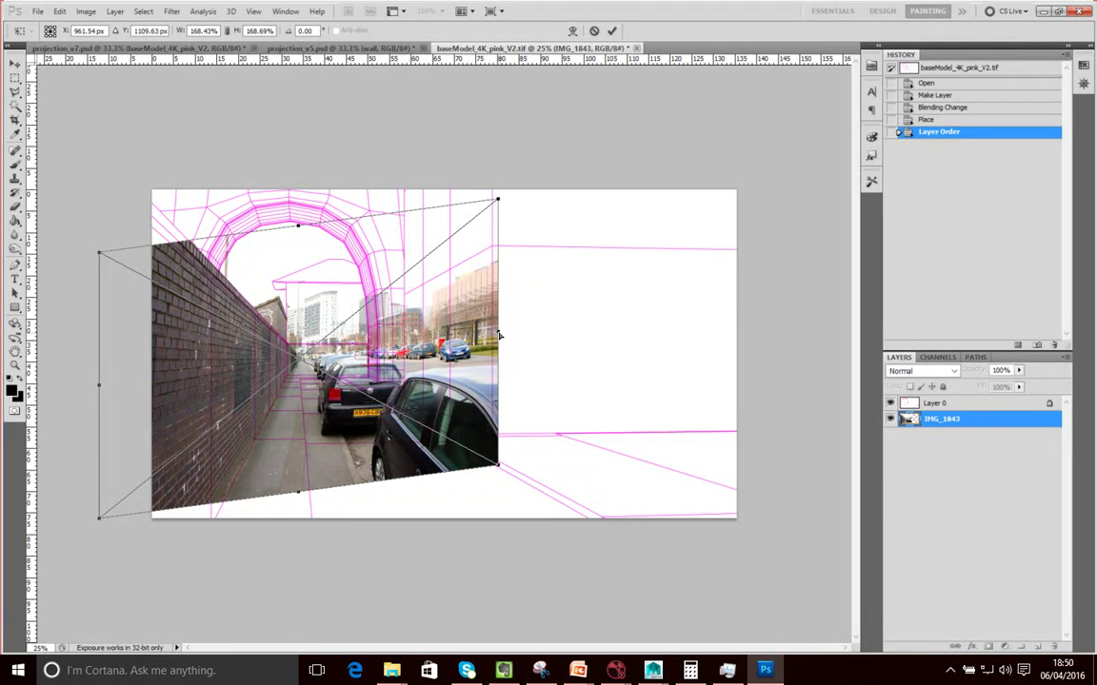
mouse_move(100, 388)
left_mouse_down()
mouse_move(96, 398)
mouse_move(107, 393)
left_mouse_up()
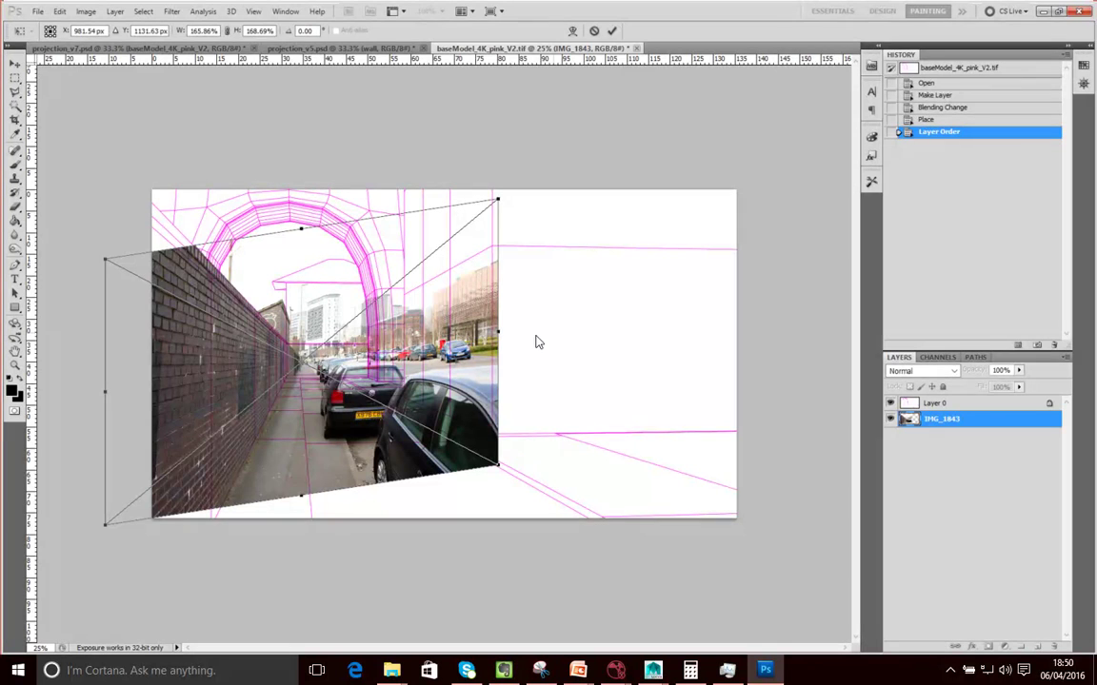
left_click_drag(499, 332, 491, 330)
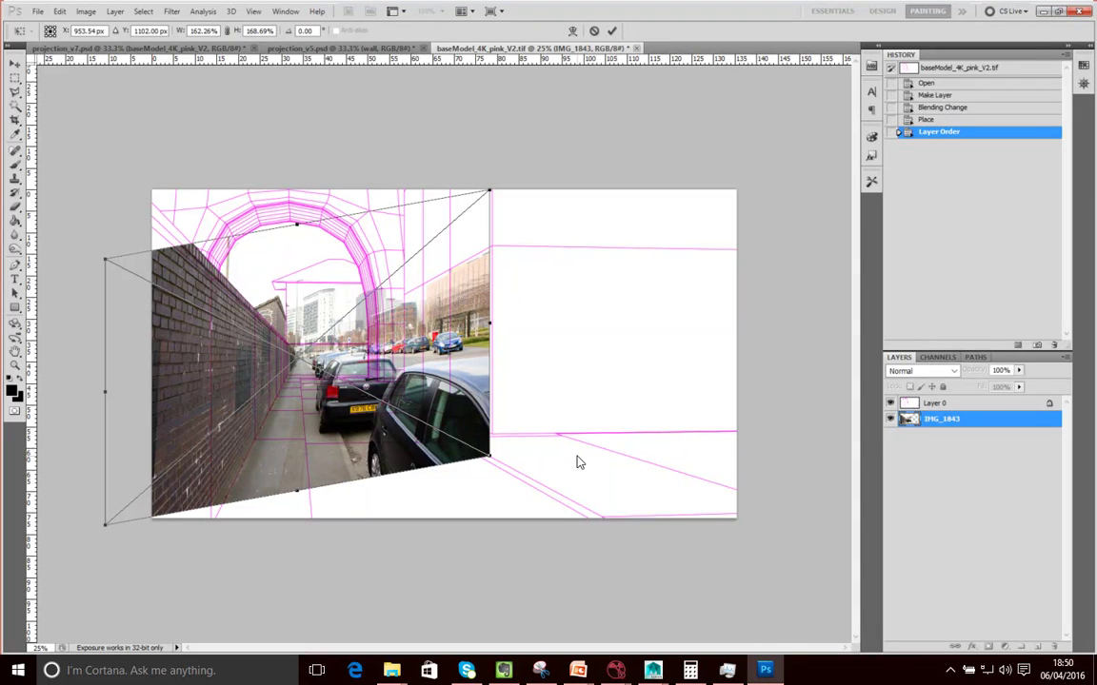
key("Return")
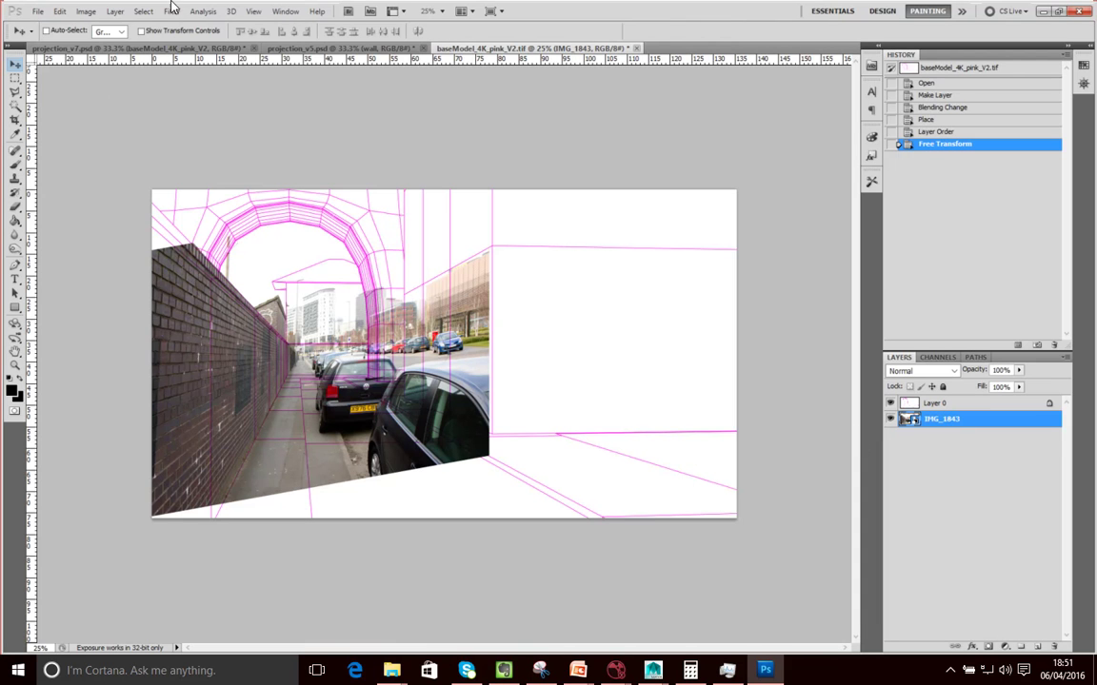
left_click(114, 11)
mouse_move(85, 10)
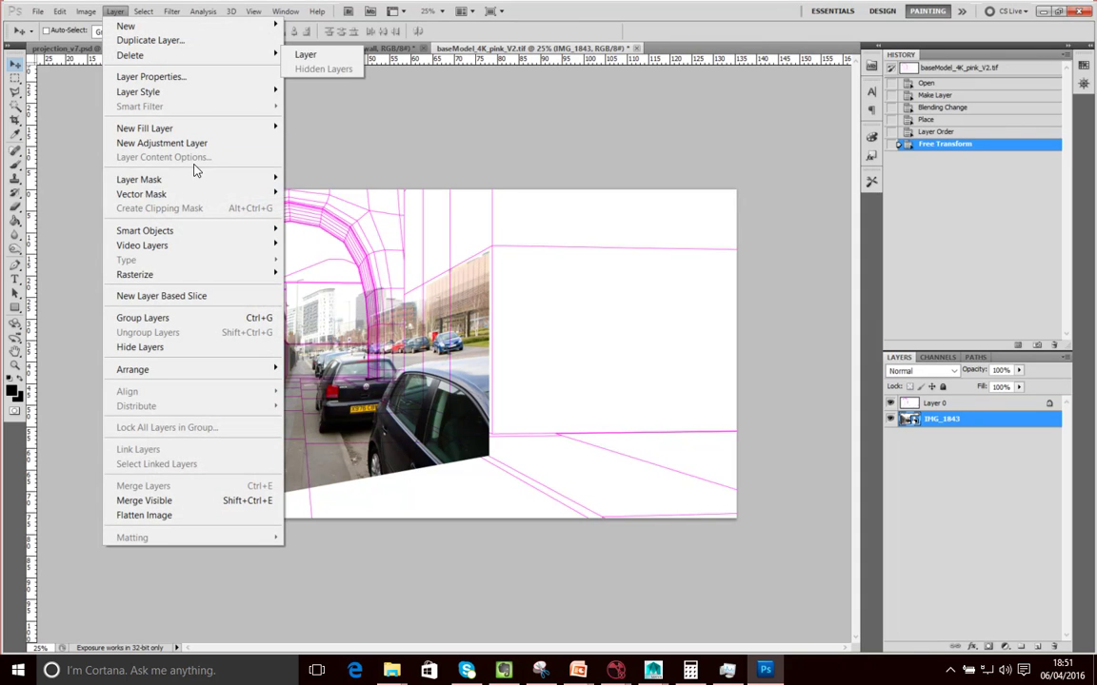
mouse_move(219, 180)
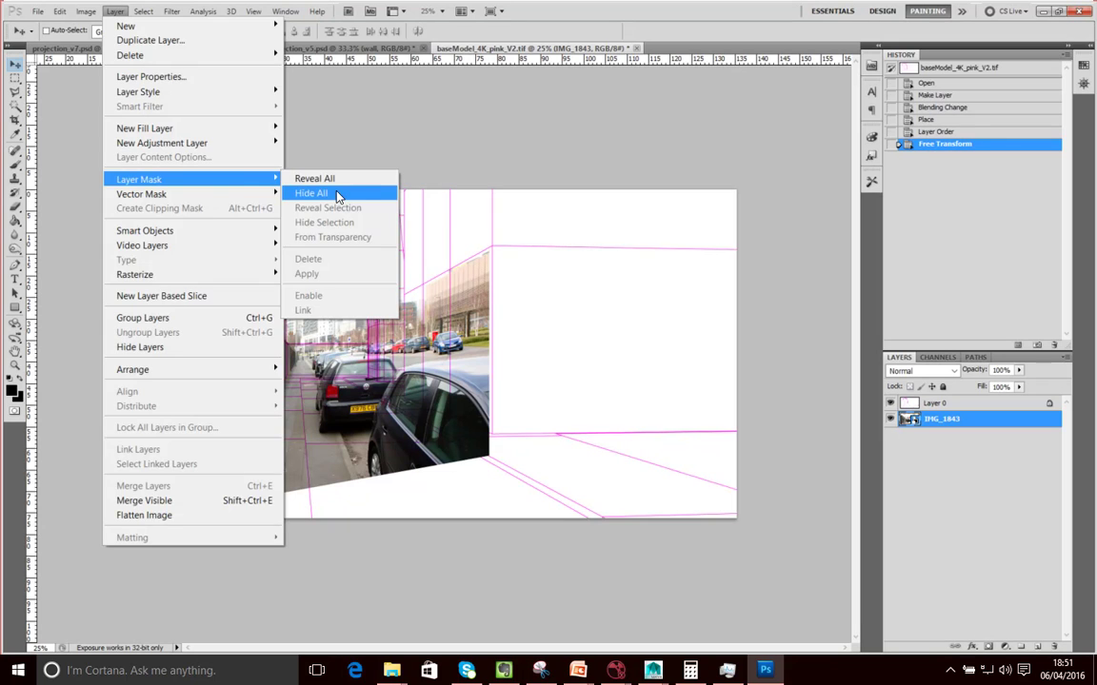
left_click(514, 122)
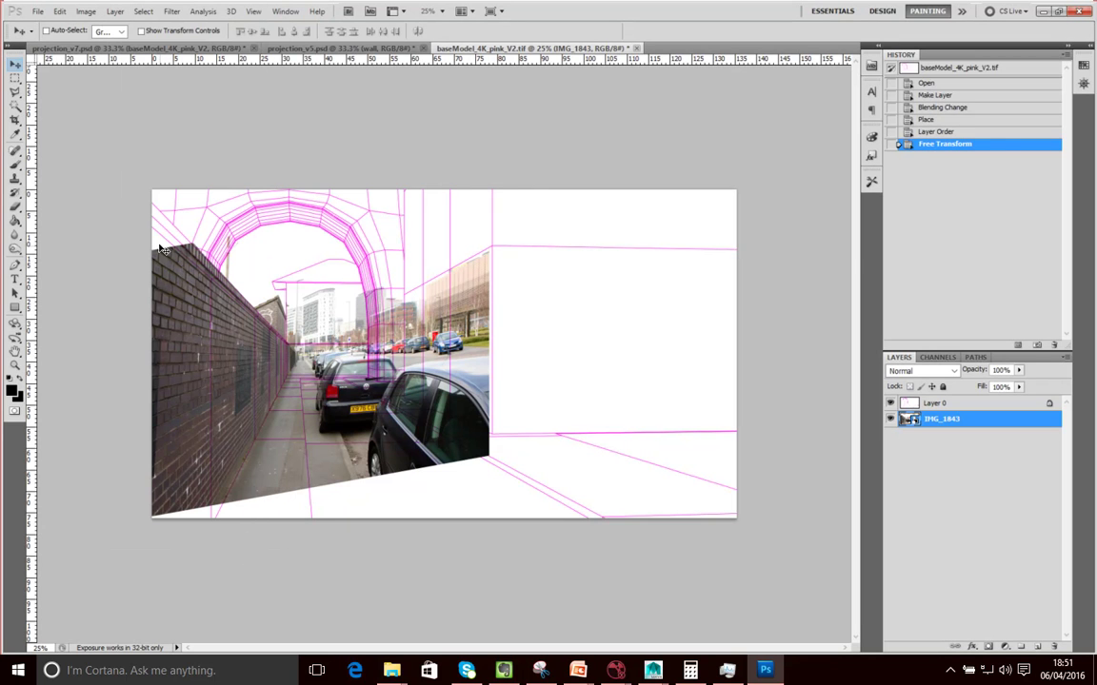
Outline the brick wall with a Polygonal Lasso selection that follows the wireframe wall's top, far end and base.
left_click(17, 92)
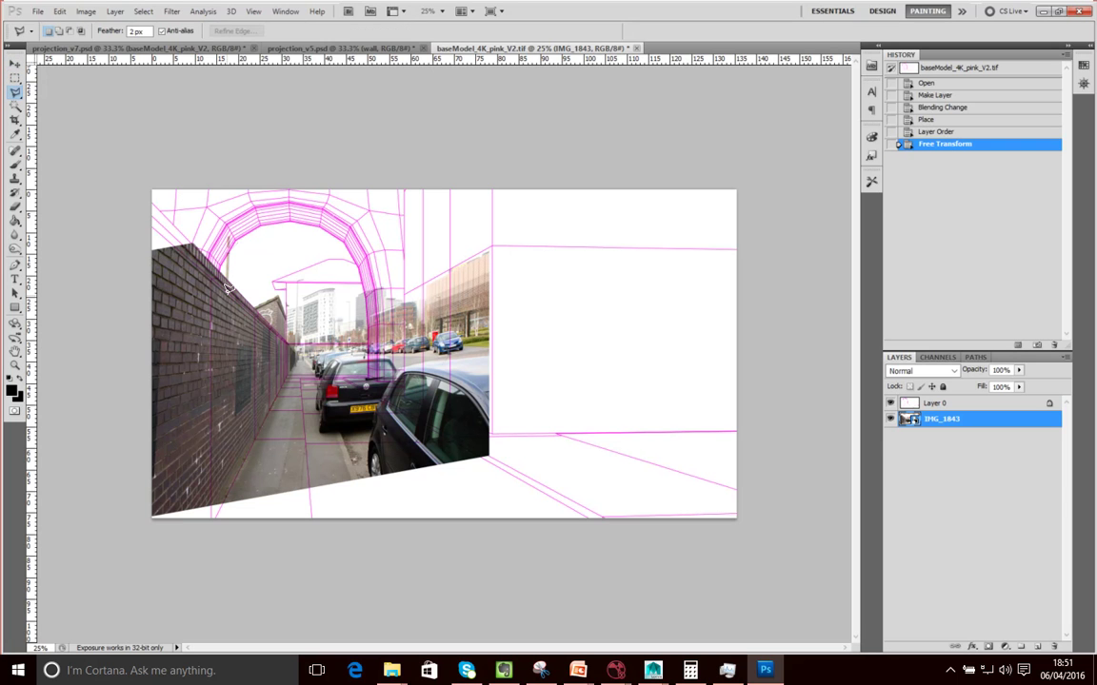
key("ctrl+plus")
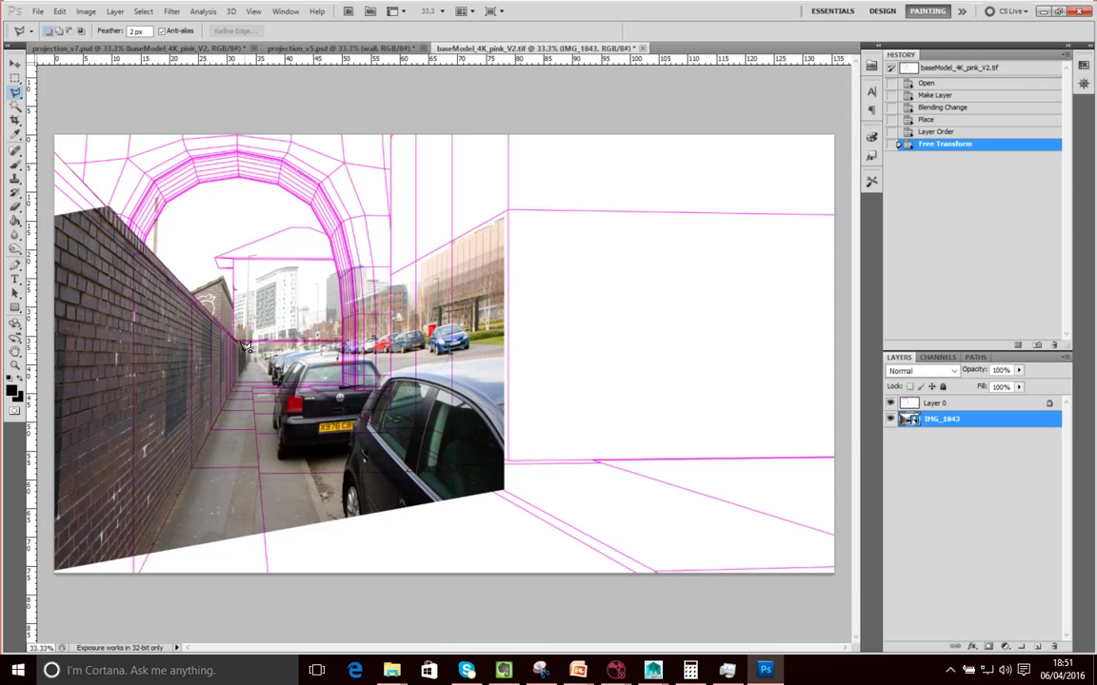
scroll(246, 346, "up", 1)
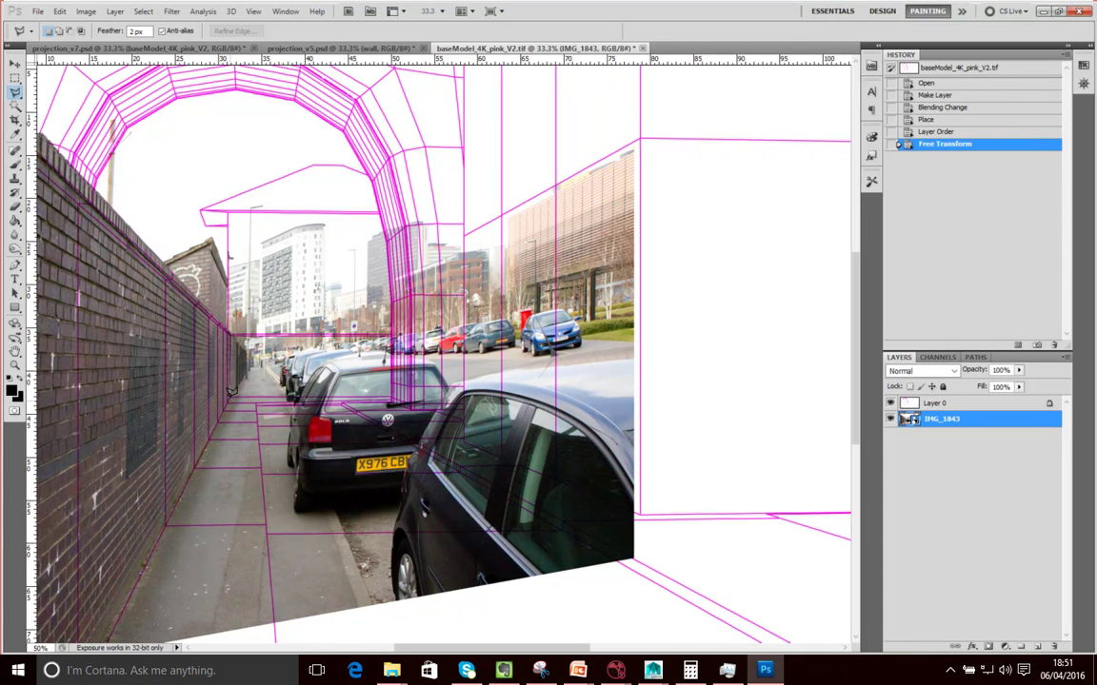
scroll(62, 533, "down", 3)
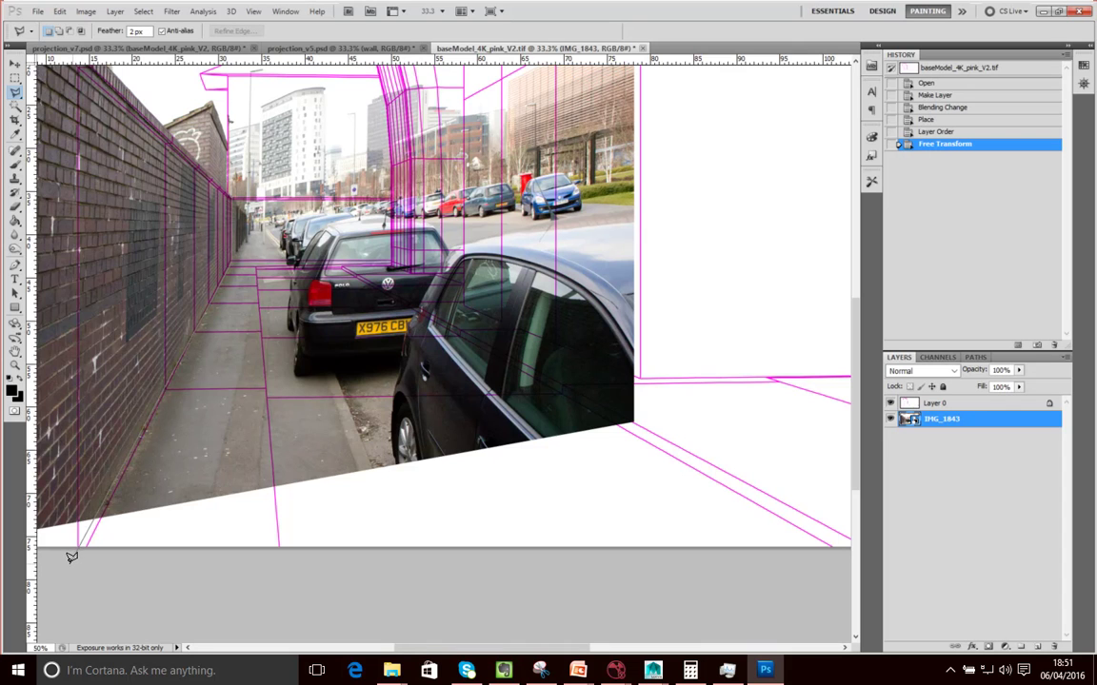
mouse_move(68, 551)
left_mouse_down()
mouse_move(5, 623)
mouse_move(111, 595)
mouse_move(59, 592)
mouse_move(228, 599)
mouse_move(73, 587)
mouse_move(66, 142)
mouse_move(91, 3)
mouse_move(93, 152)
mouse_move(57, 105)
mouse_move(101, 55)
mouse_move(116, 164)
mouse_move(204, 229)
mouse_move(144, 181)
mouse_move(124, 138)
left_mouse_up()
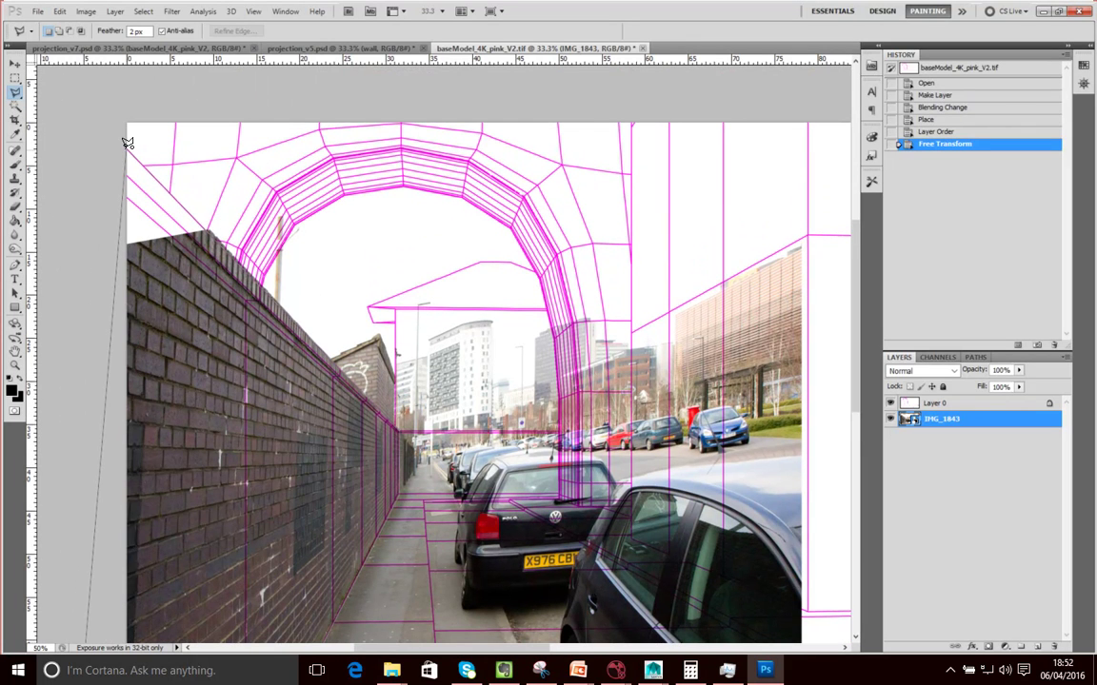
double_click(128, 143)
scroll(366, 378, "down", 3)
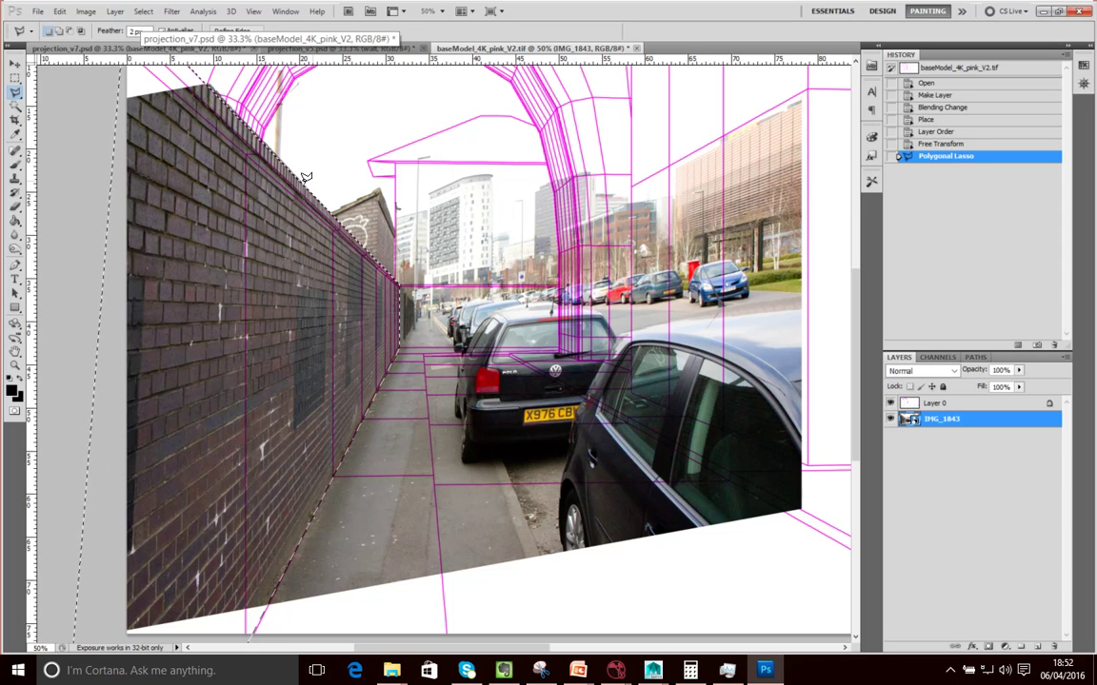
Add a layer mask to IMG_1843 that reveals only the selected brick wall.
left_click(114, 11)
left_click(95, 11)
left_click(114, 11)
mouse_move(186, 198)
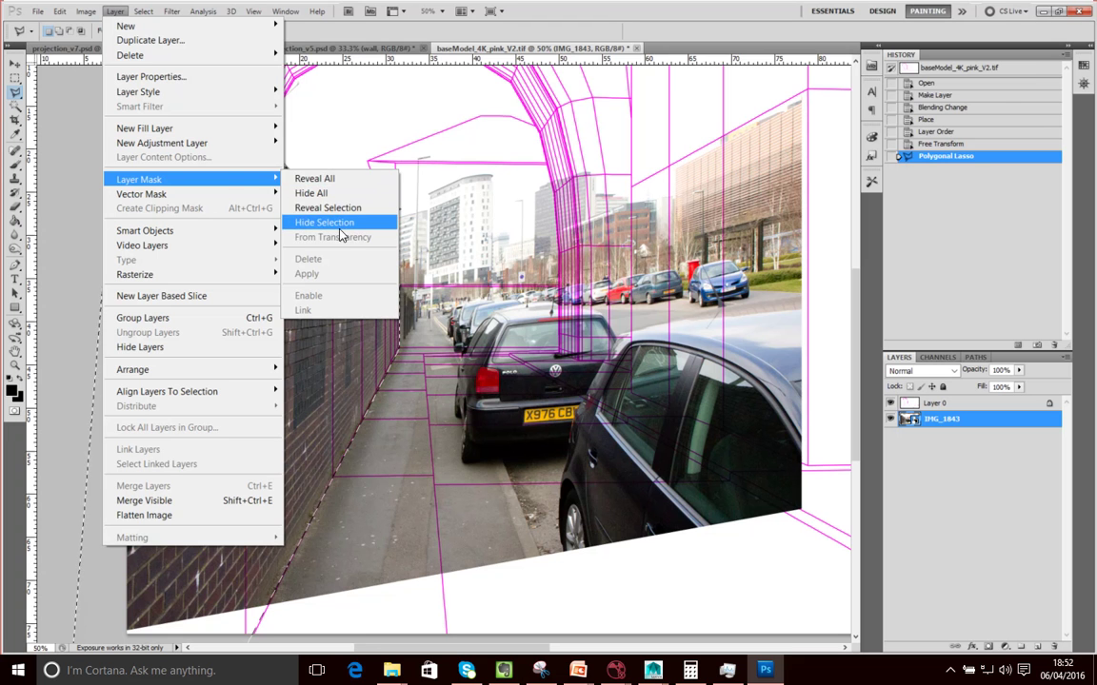
mouse_move(248, 180)
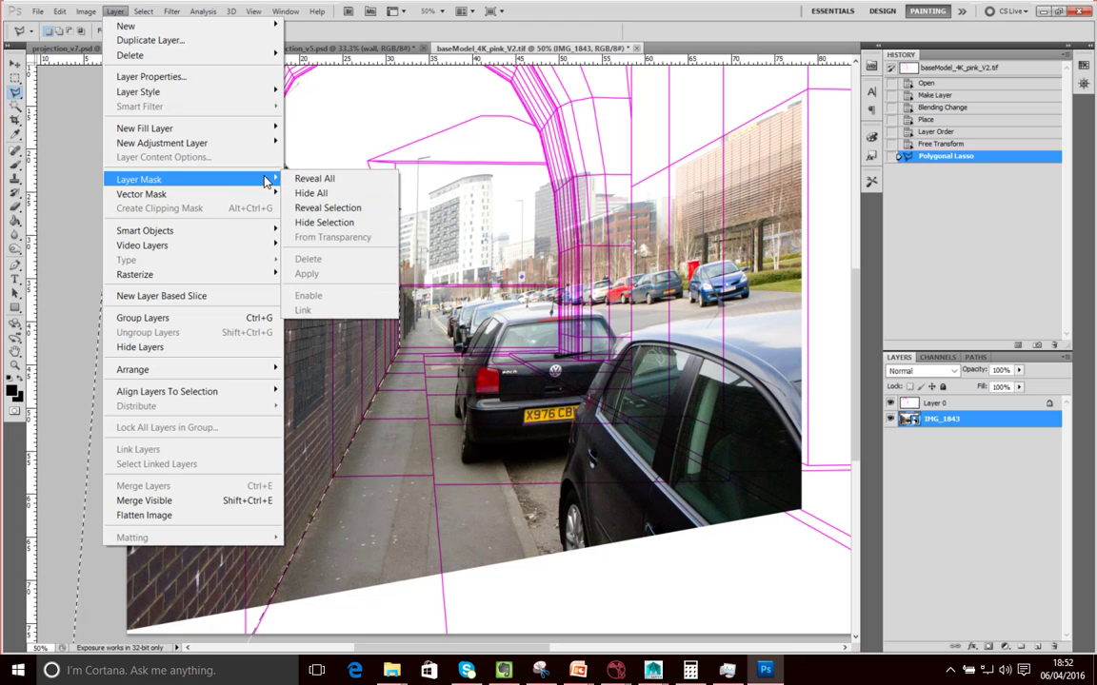
left_click(334, 217)
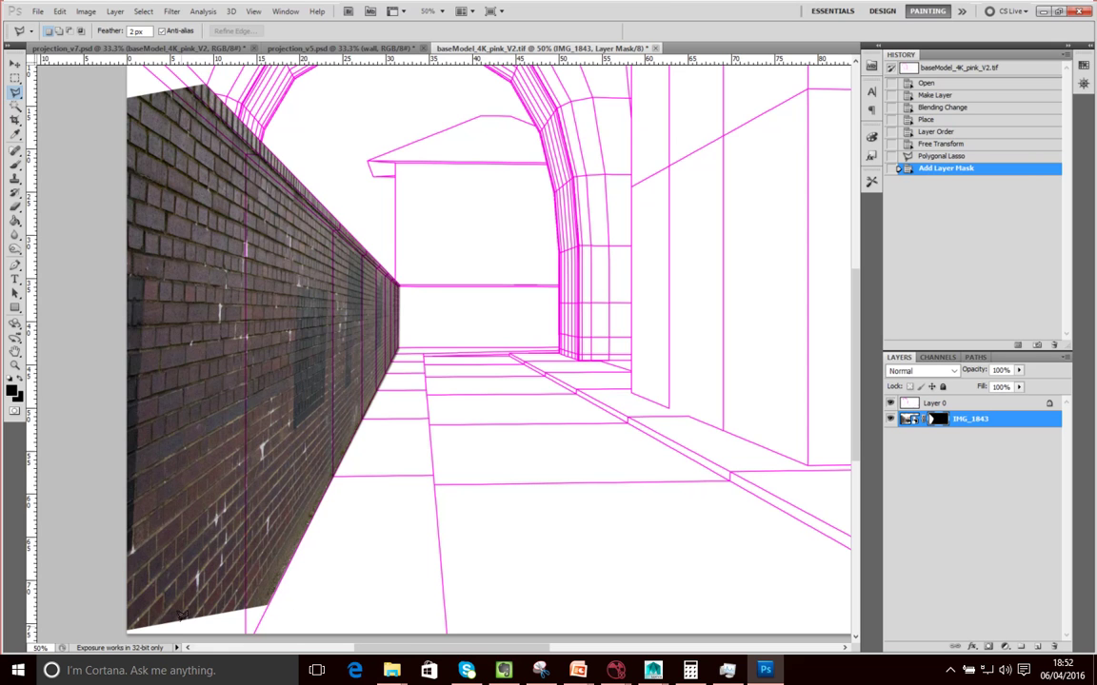
Select a four-sided patch of bricks near the wall's lower front end with the Polygonal Lasso.
scroll(191, 606, "down", 1)
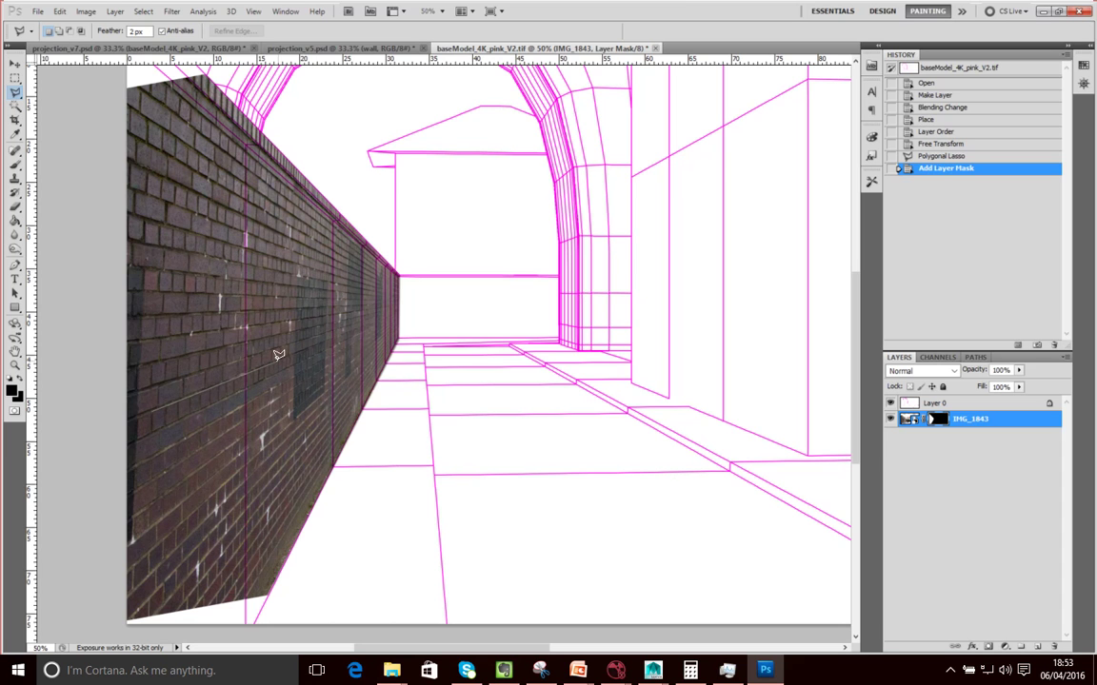
left_click(151, 413)
left_click(221, 478)
key("Escape")
left_click(254, 438)
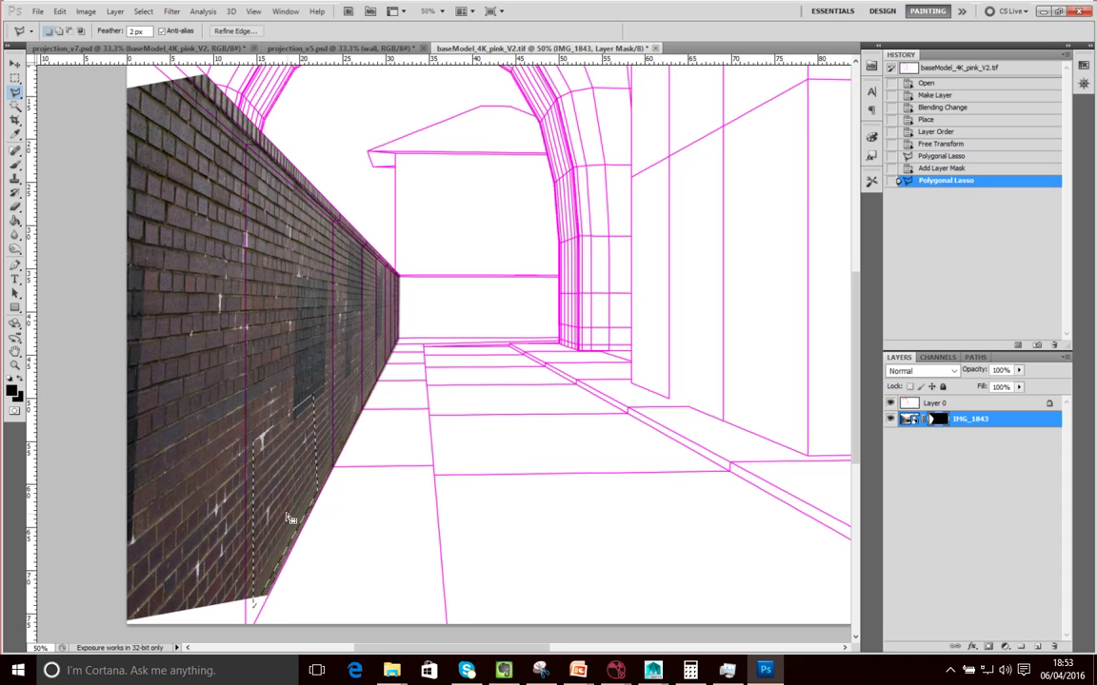
Undo the patch pasted from the layer mask and paste a copy of the selected bricks from the IMG_1843 image as a new layer.
key("ctrl+v")
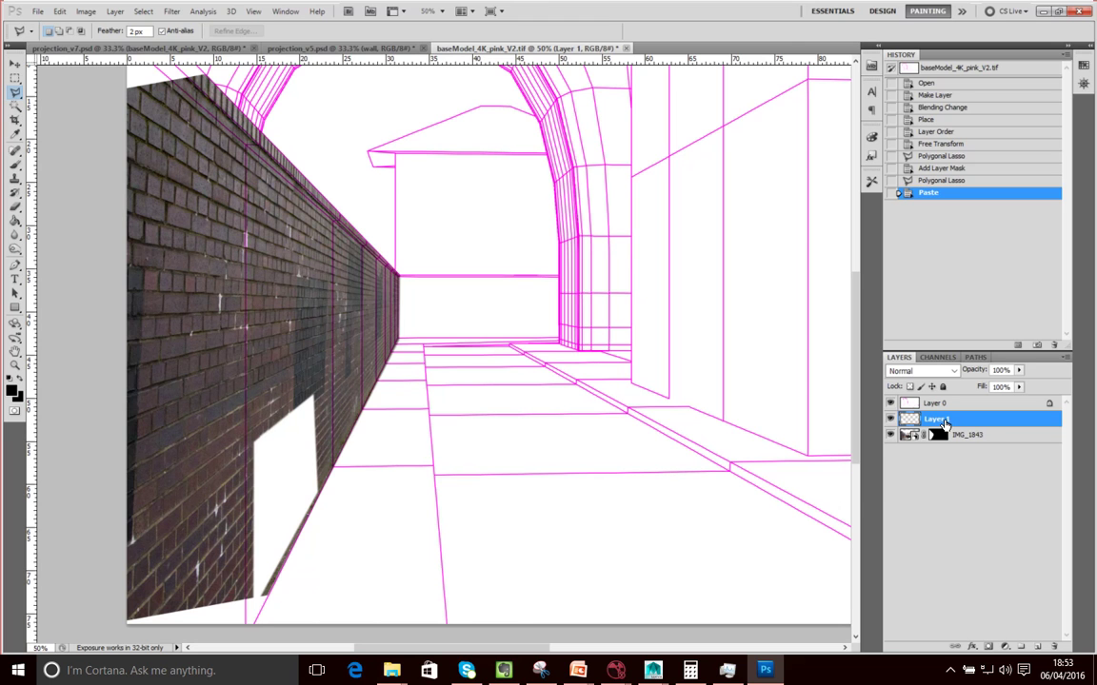
key("ctrl+z")
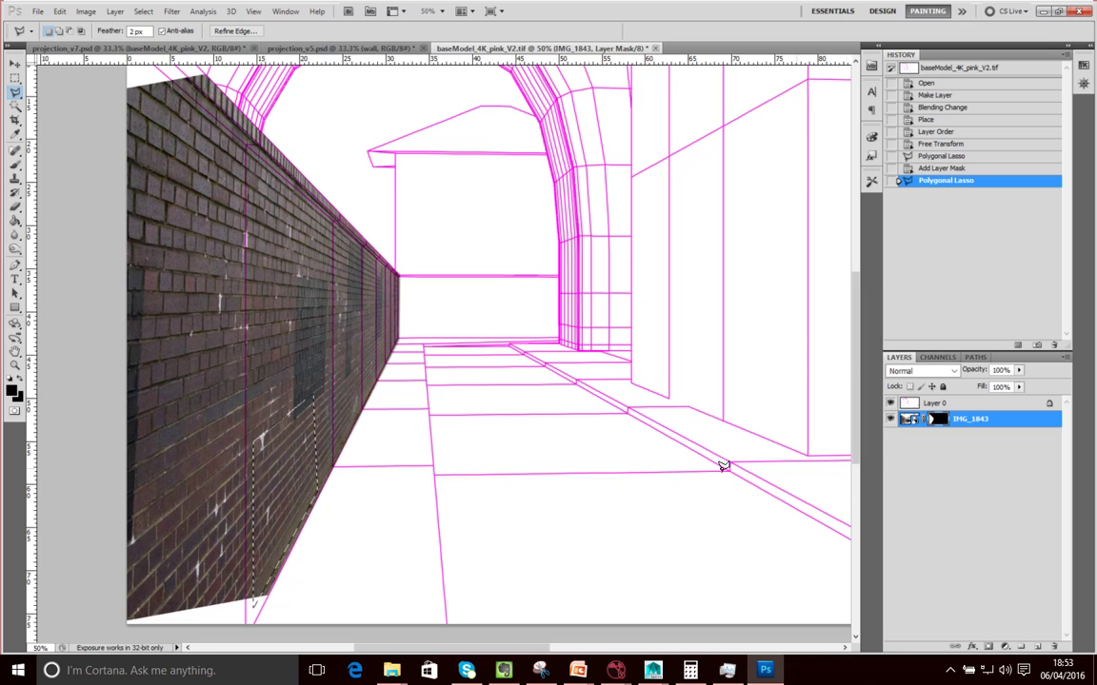
left_click(907, 421)
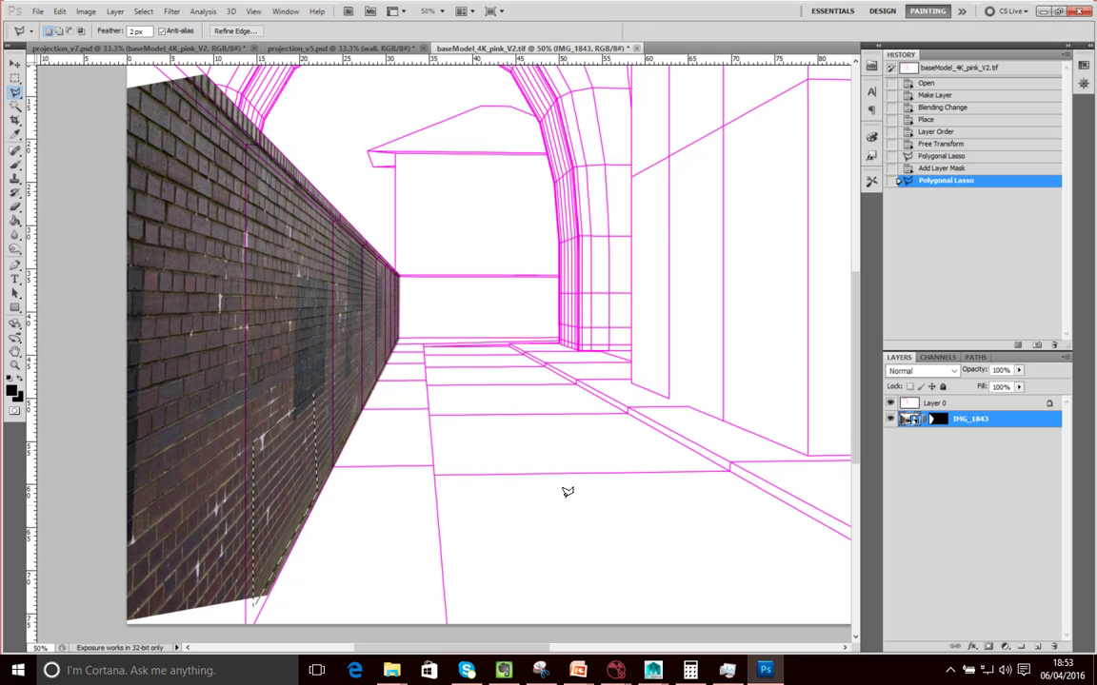
key("ctrl+v")
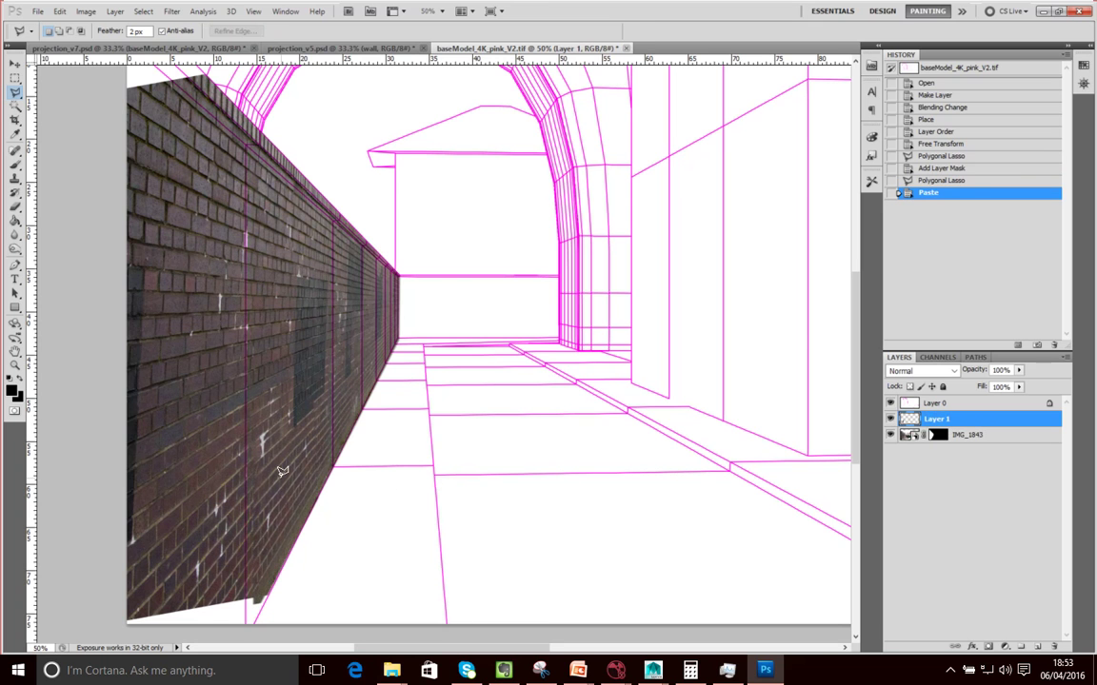
Move the pasted brick patch down and outward towards the gap at the wall's lower front corner.
key("v")
mouse_move(238, 571)
left_mouse_down()
mouse_move(198, 600)
mouse_move(227, 592)
mouse_move(221, 578)
left_mouse_up()
scroll(221, 578, "down", 2)
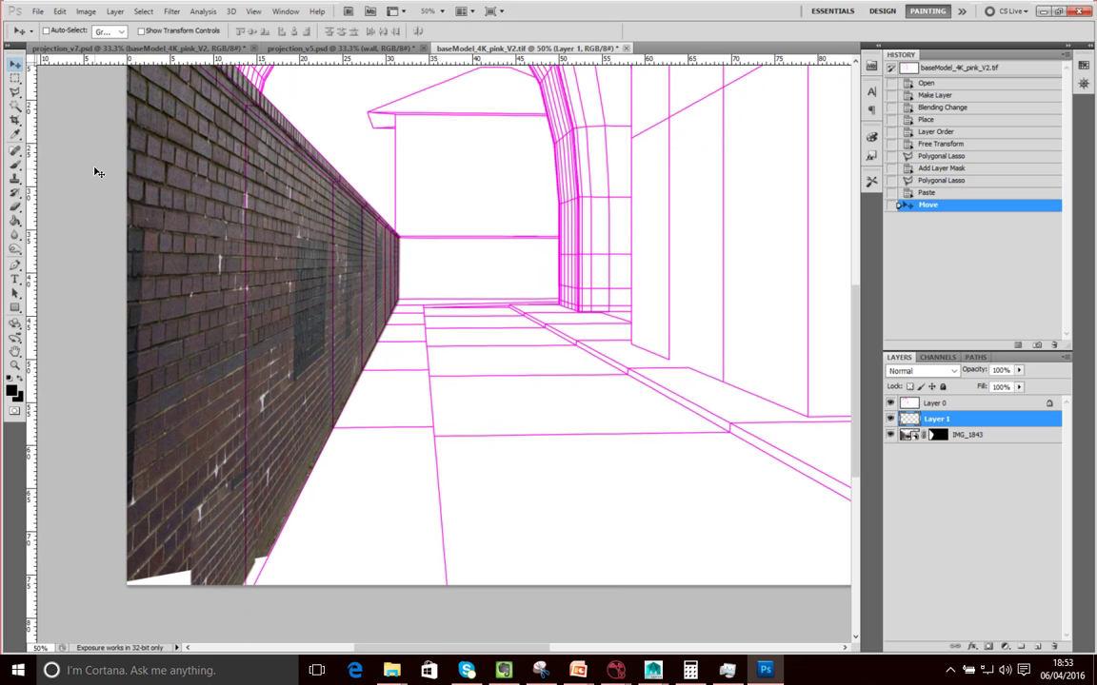
key("ctrl+t")
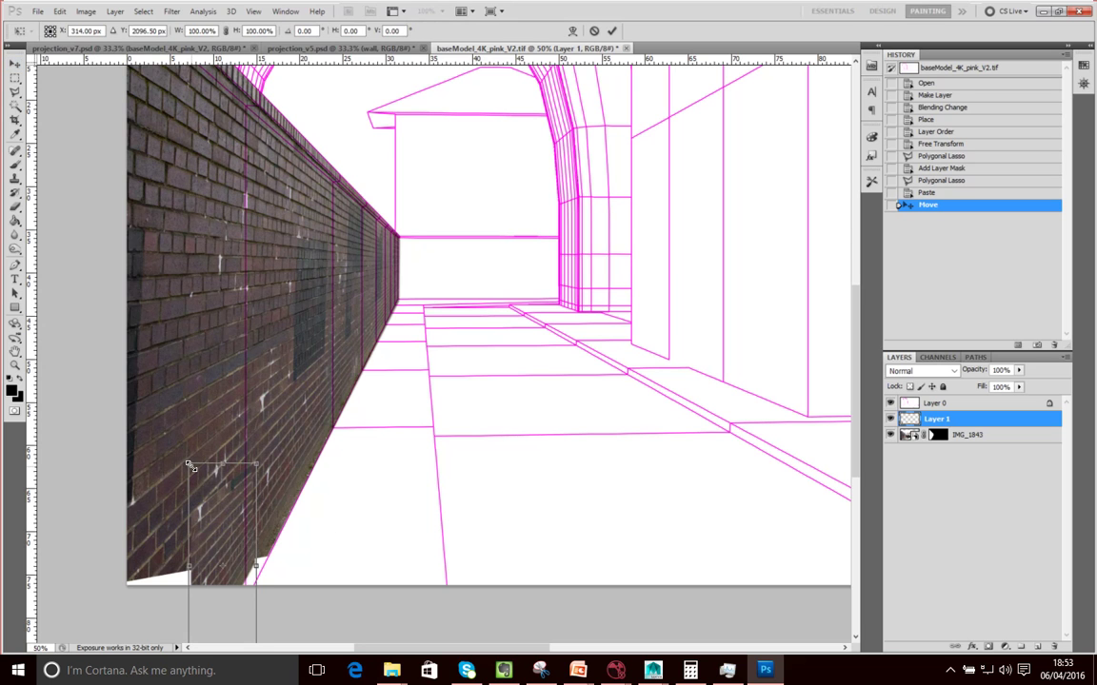
left_click_drag(190, 466, 59, 397)
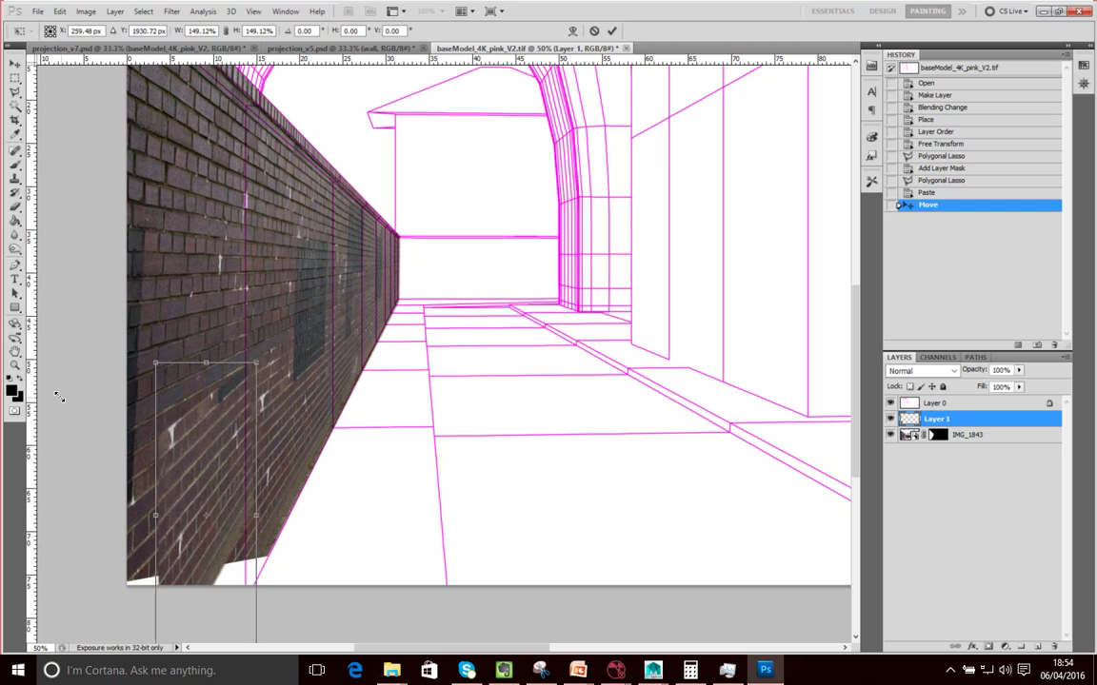
left_click_drag(201, 506, 209, 570)
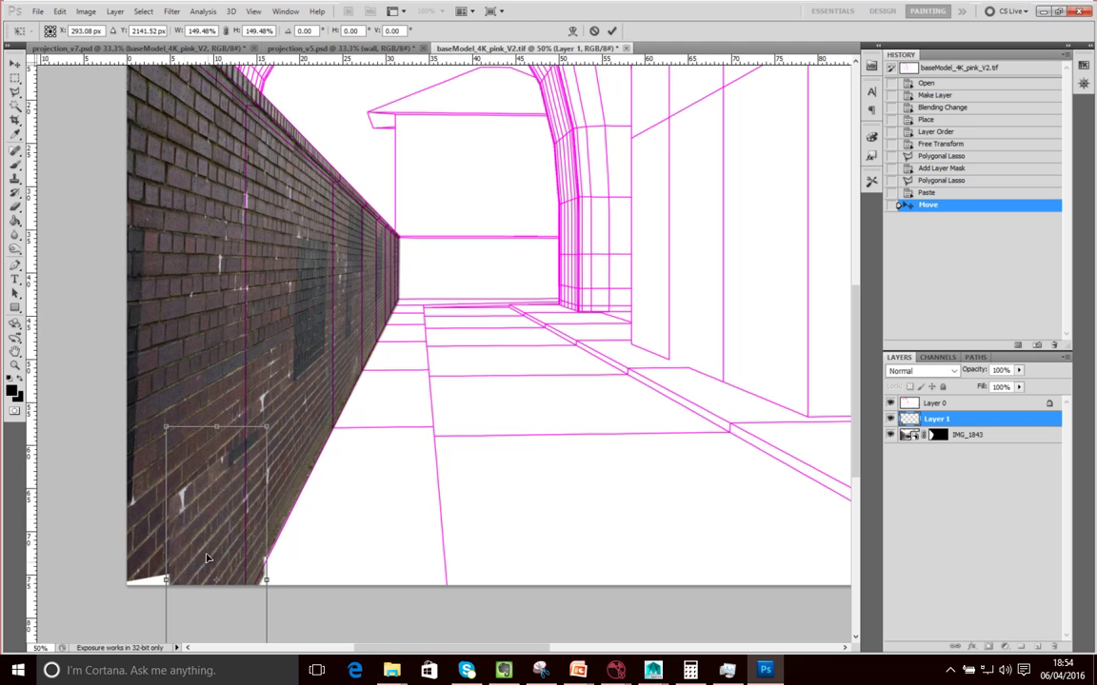
left_click_drag(198, 523, 443, 427)
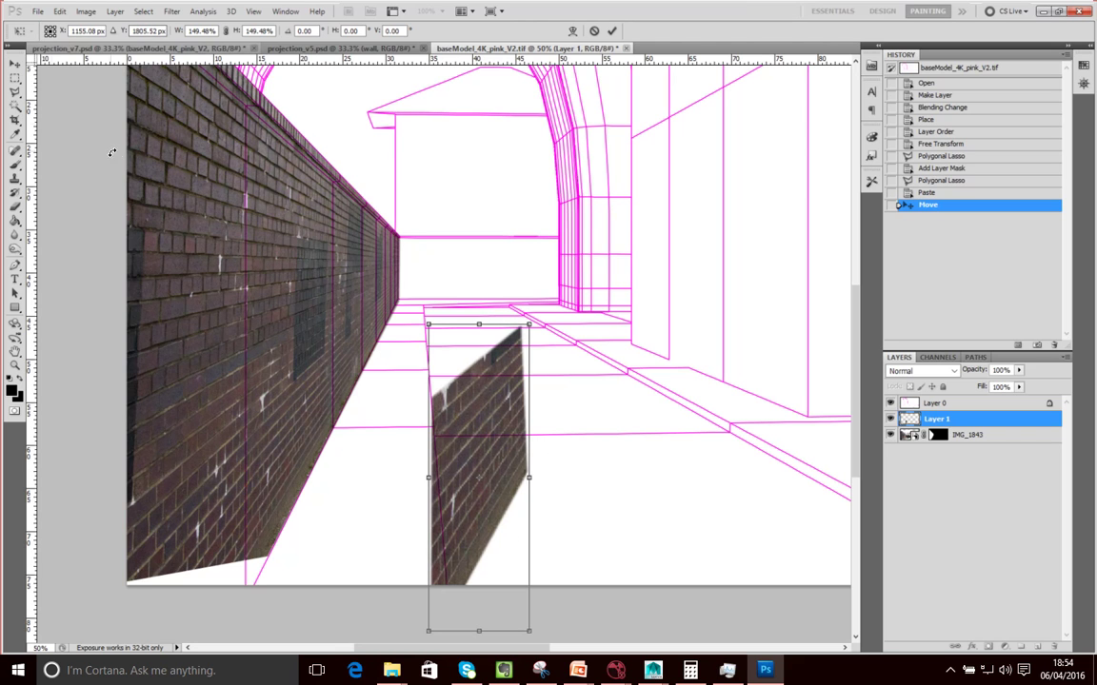
left_click(14, 92)
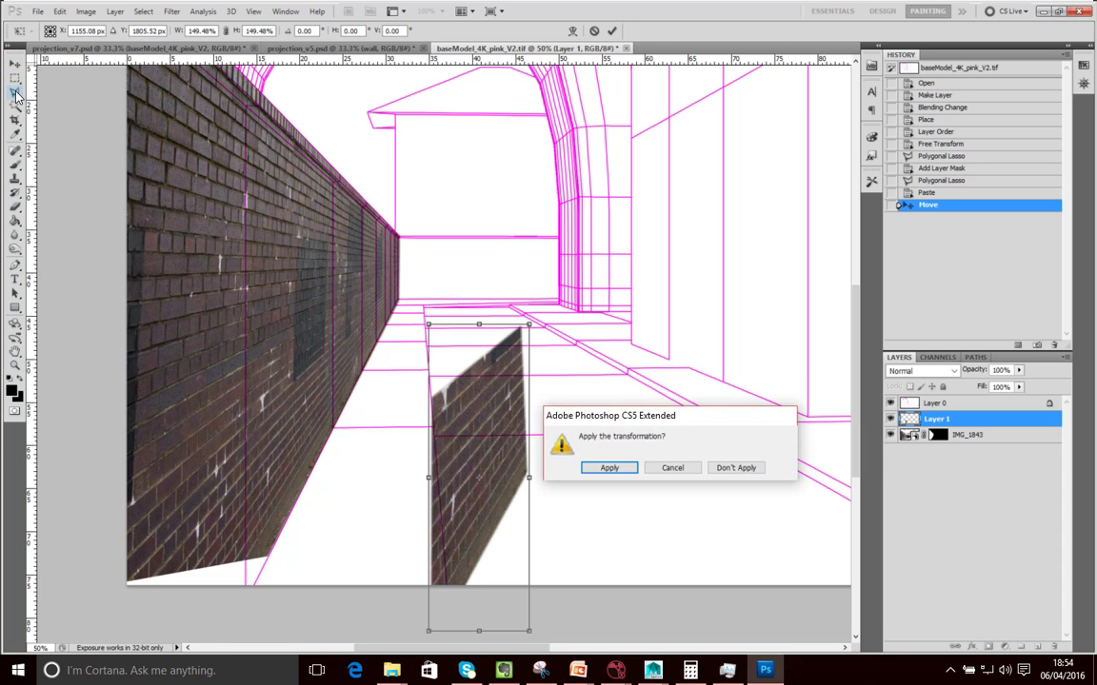
left_click(674, 467)
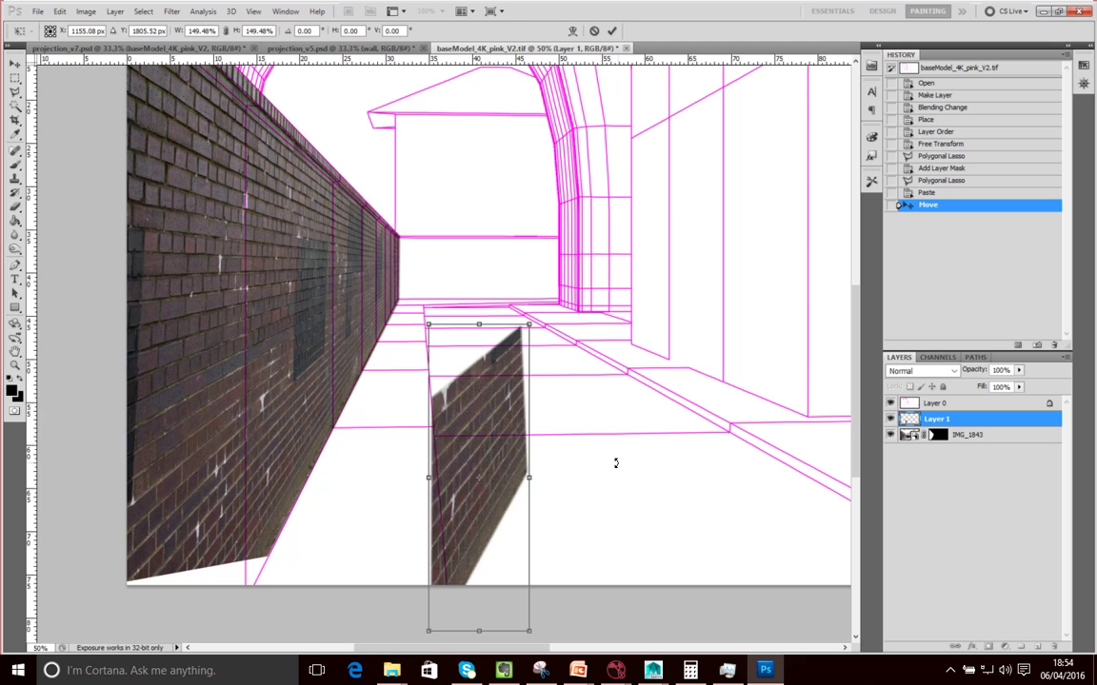
key("Escape")
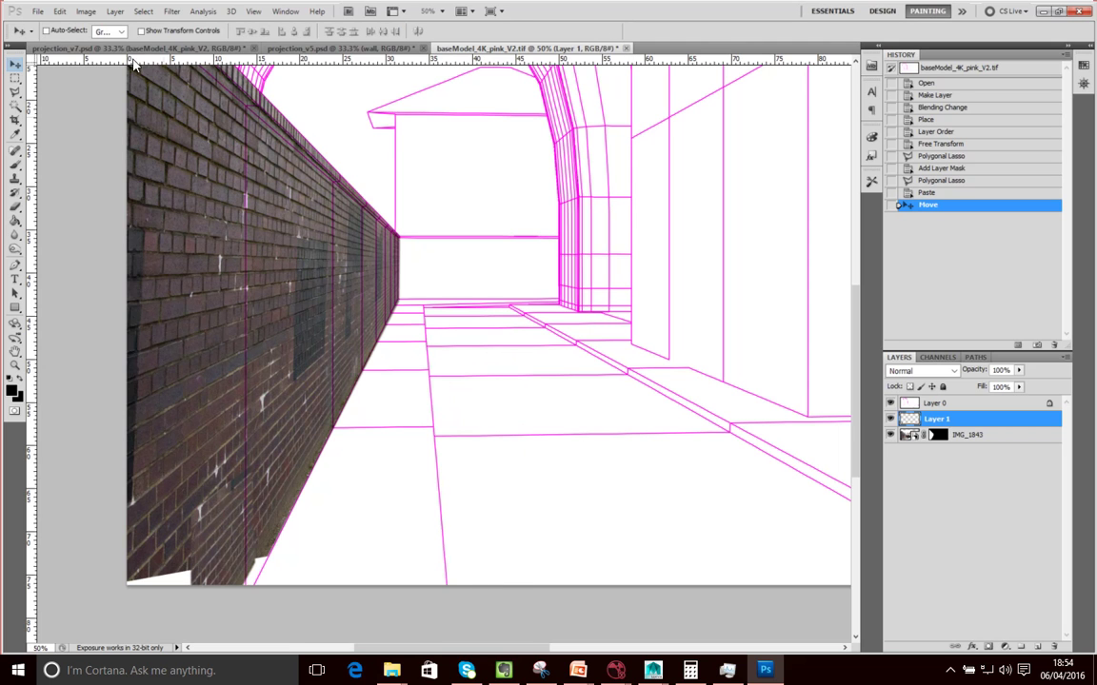
Marquee-select a rectangular area of the upper wall, open the Feather settings for the selection and cancel them.
left_click(15, 91)
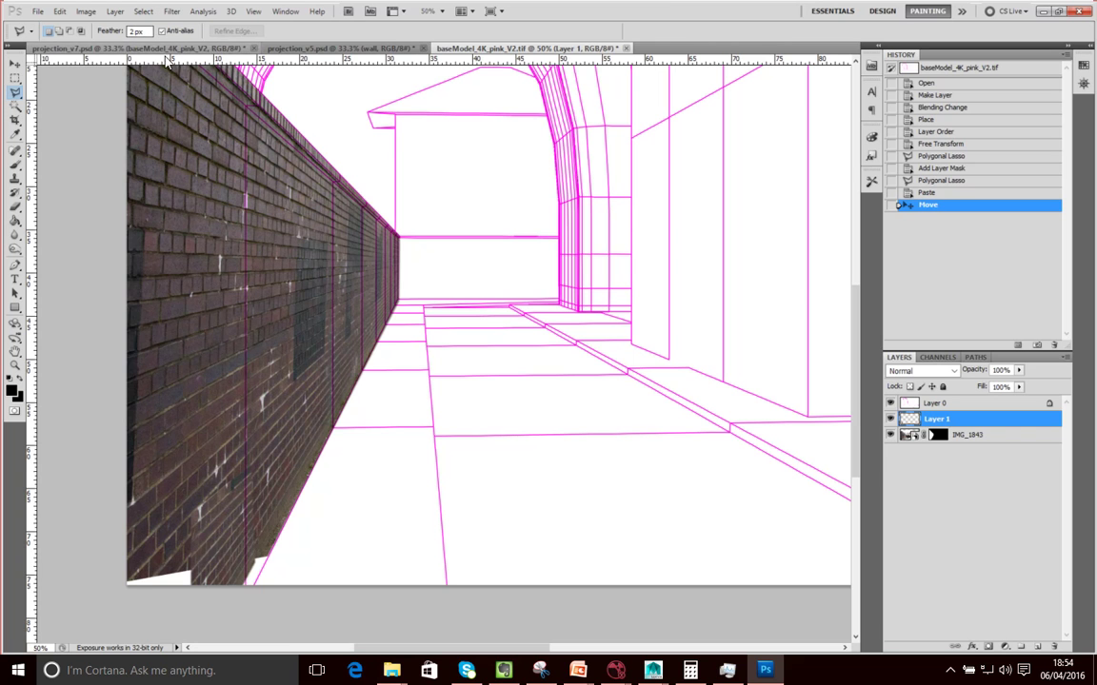
left_click(143, 11)
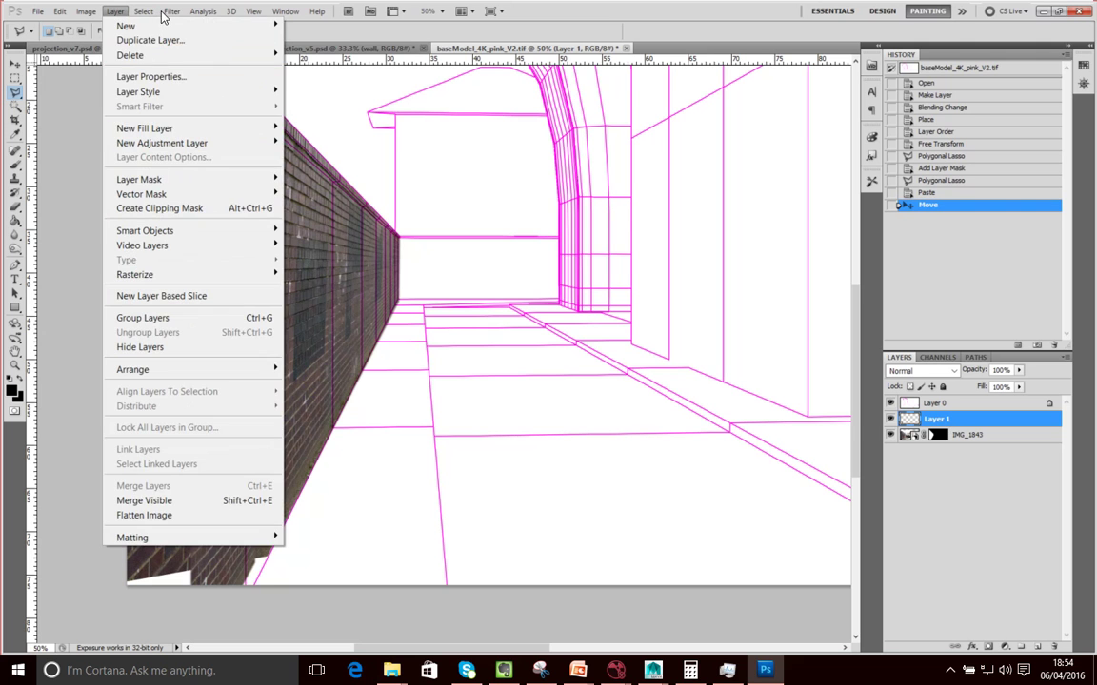
mouse_move(144, 12)
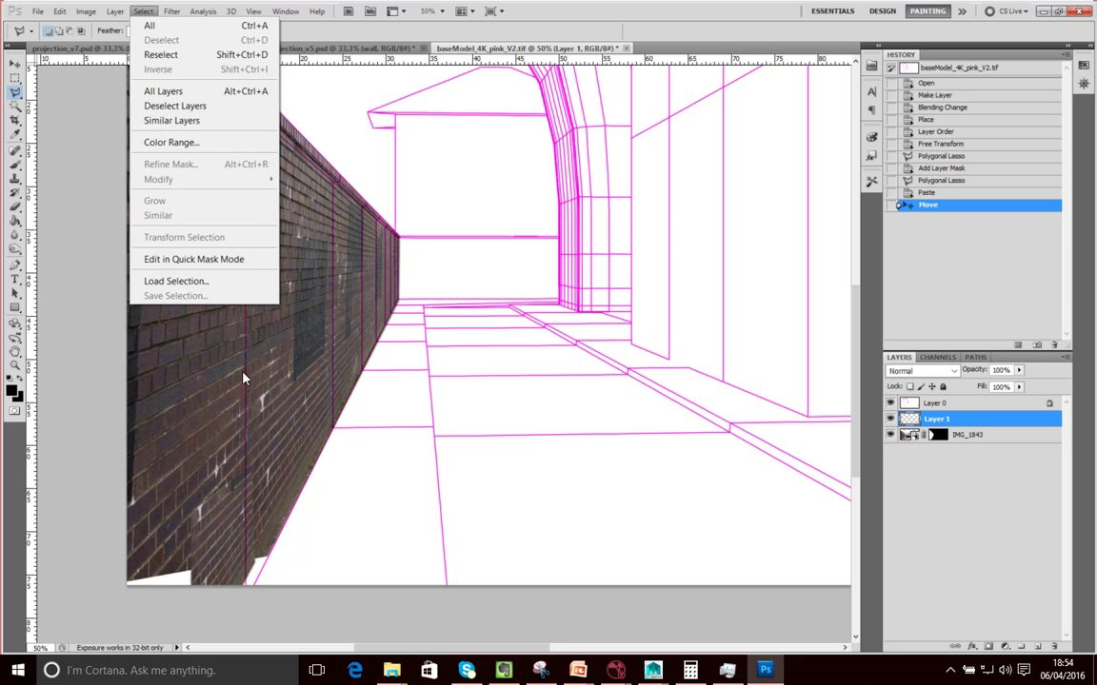
left_click(250, 455)
left_click(16, 79)
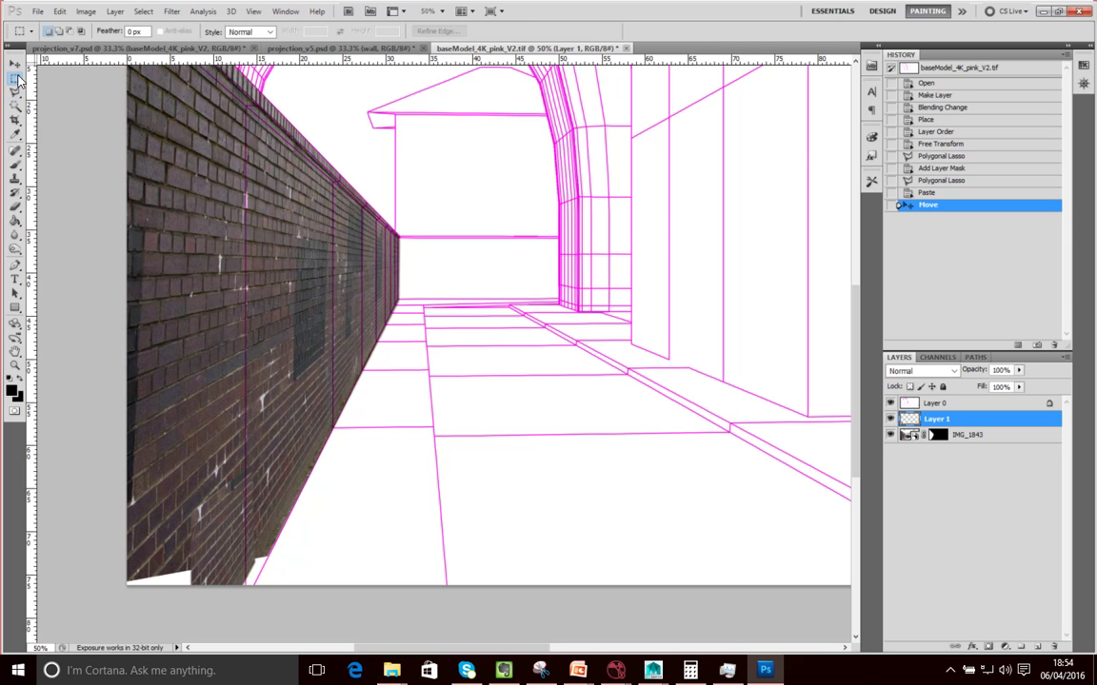
left_click_drag(271, 322, 290, 326)
left_click(117, 11)
mouse_move(142, 11)
mouse_move(245, 178)
left_click(310, 237)
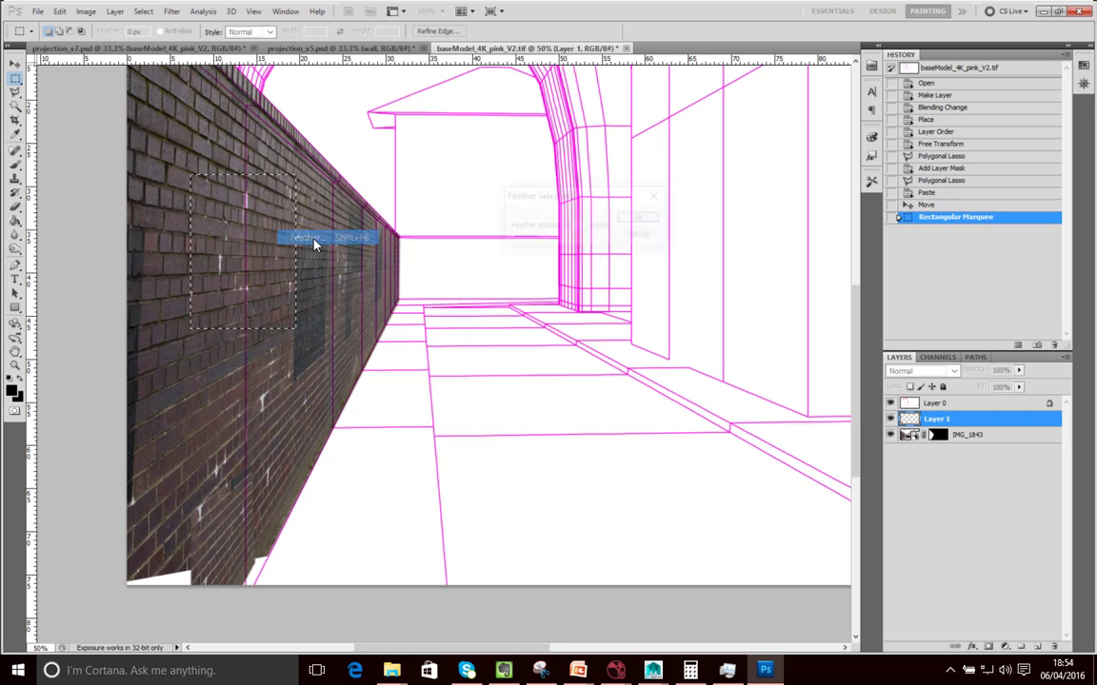
left_click(648, 235)
Move the brick patch up along the lower front part of the wall and remove the marquee selection.
key("v")
left_click_drag(196, 393, 221, 477)
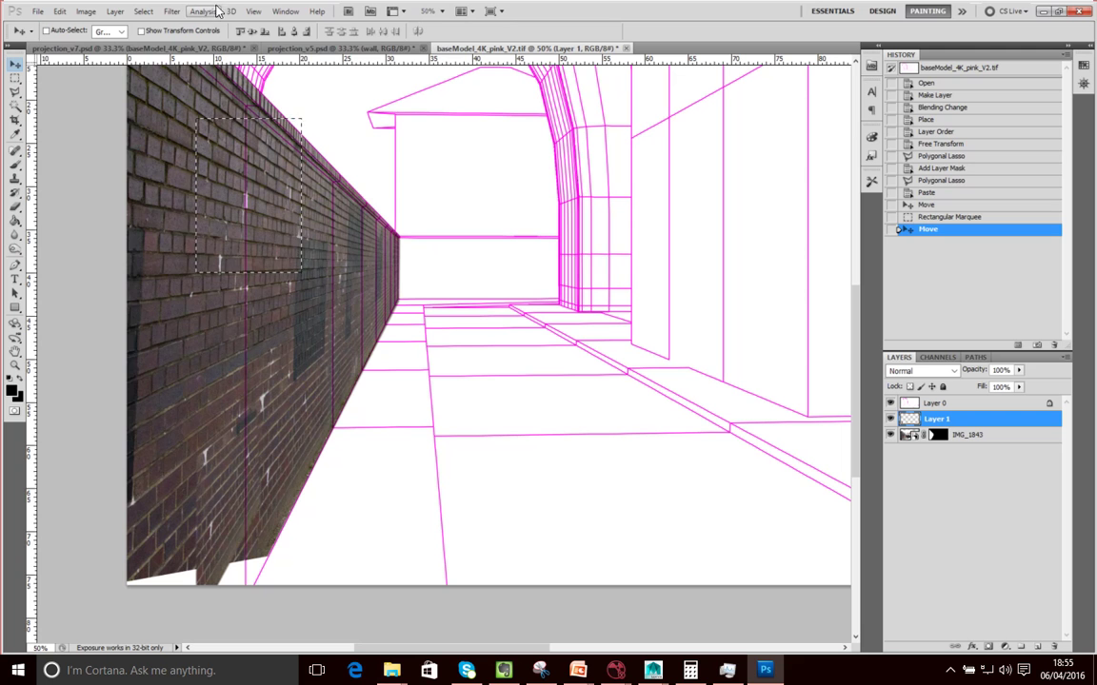
left_click(144, 11)
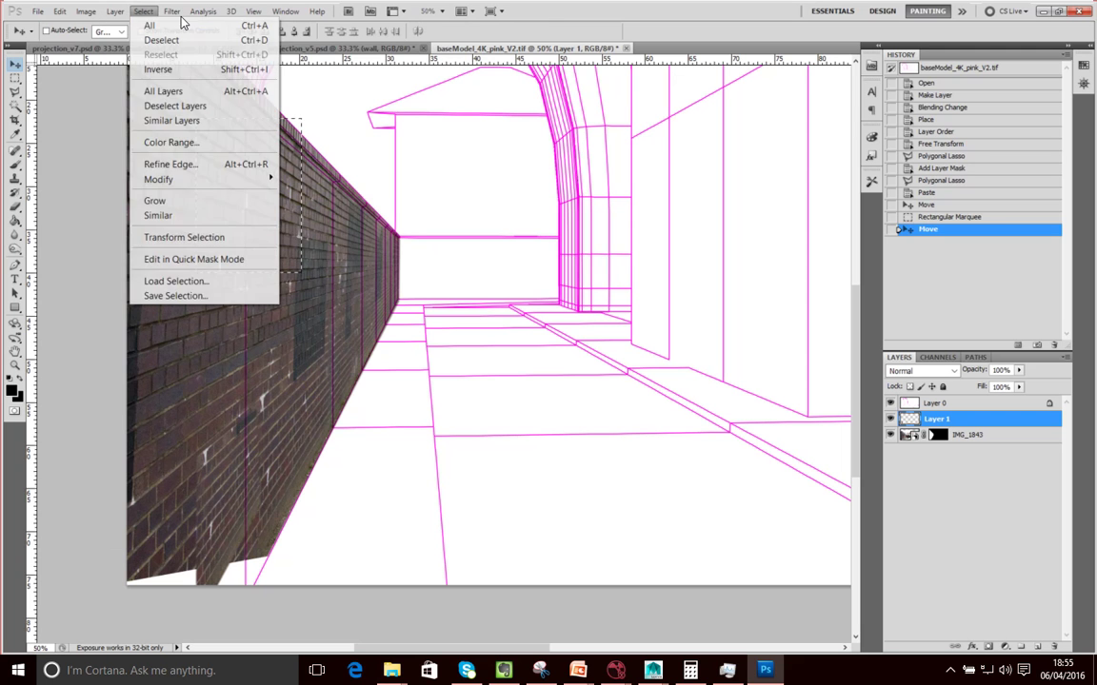
left_click(162, 40)
left_click_drag(177, 461, 206, 469)
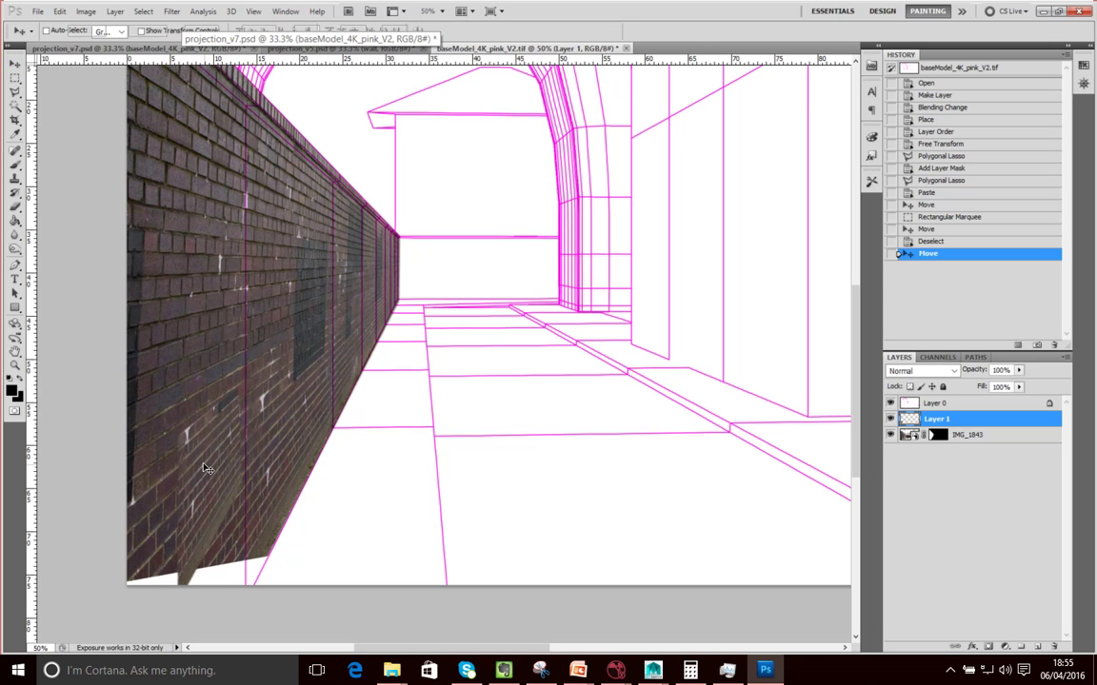
Scale the brick patch proportionally to 146.63% and position it over the gap at the wall's lower front corner.
key("ctrl+t")
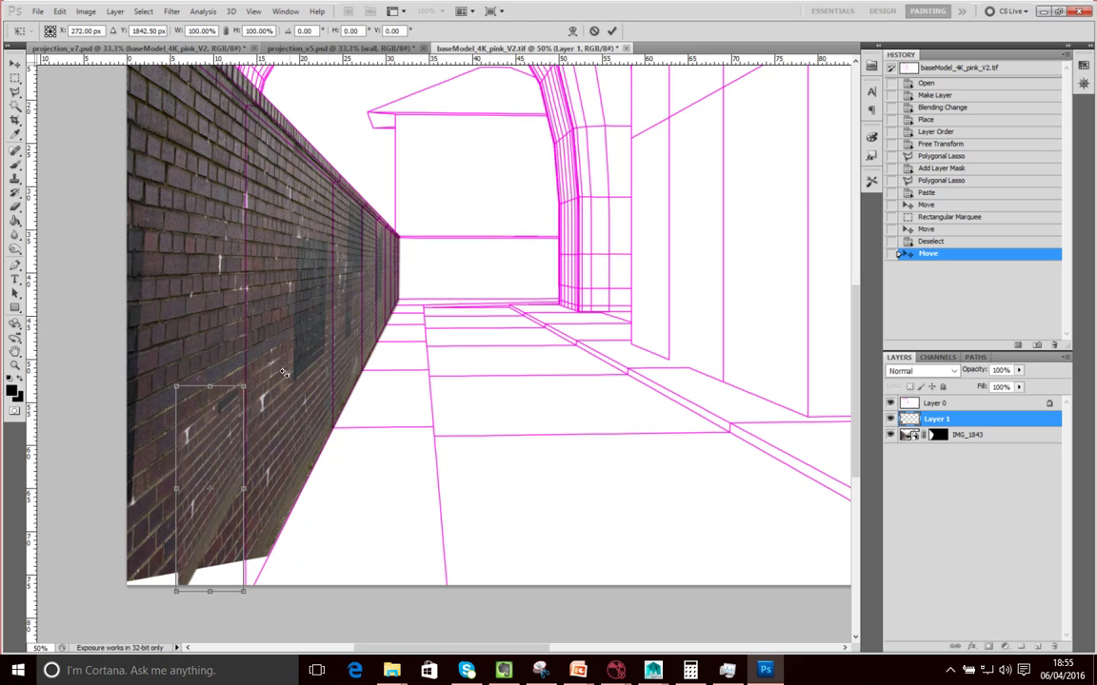
left_click_drag(244, 387, 215, 583)
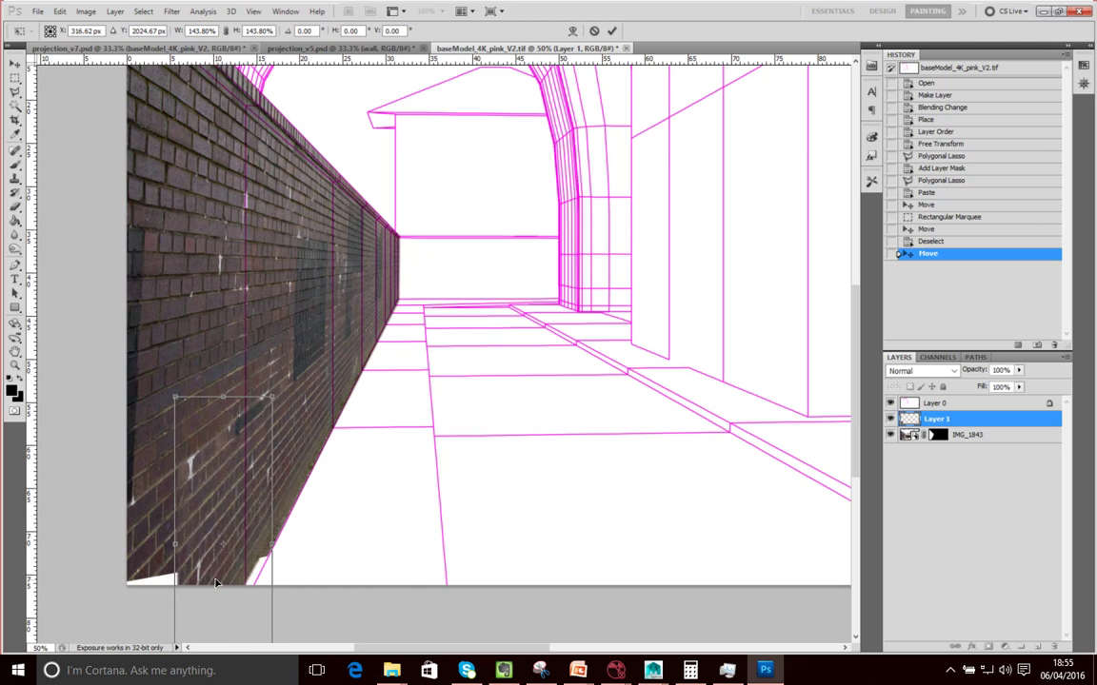
left_click_drag(177, 400, 173, 393)
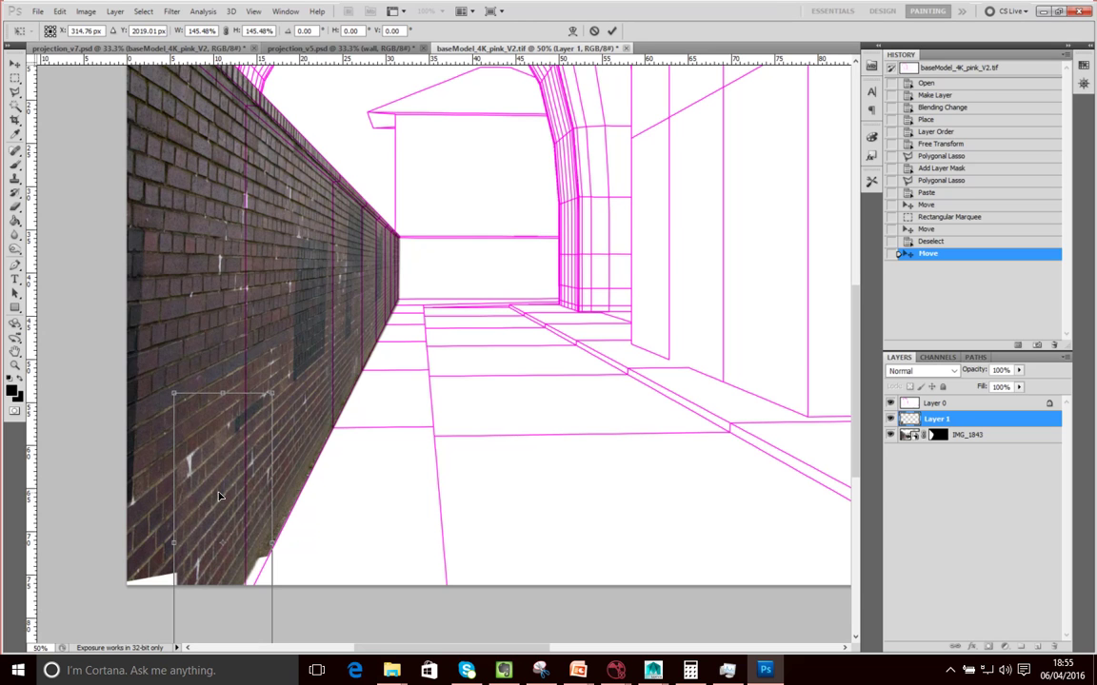
left_click_drag(219, 492, 198, 515)
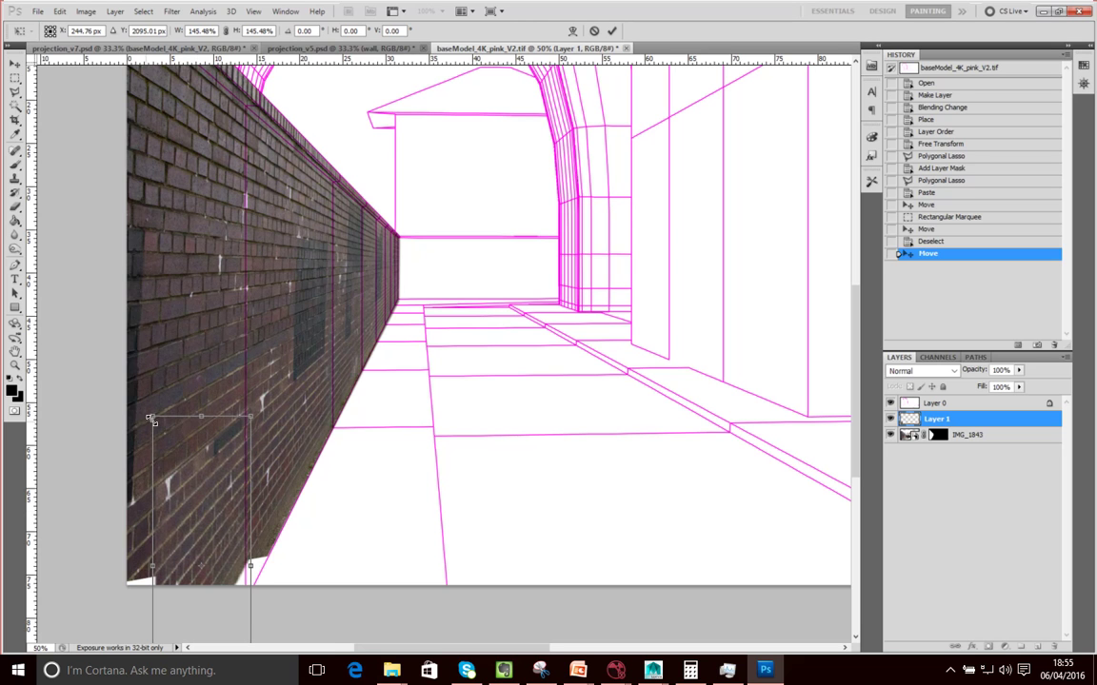
left_click_drag(151, 415, 148, 413)
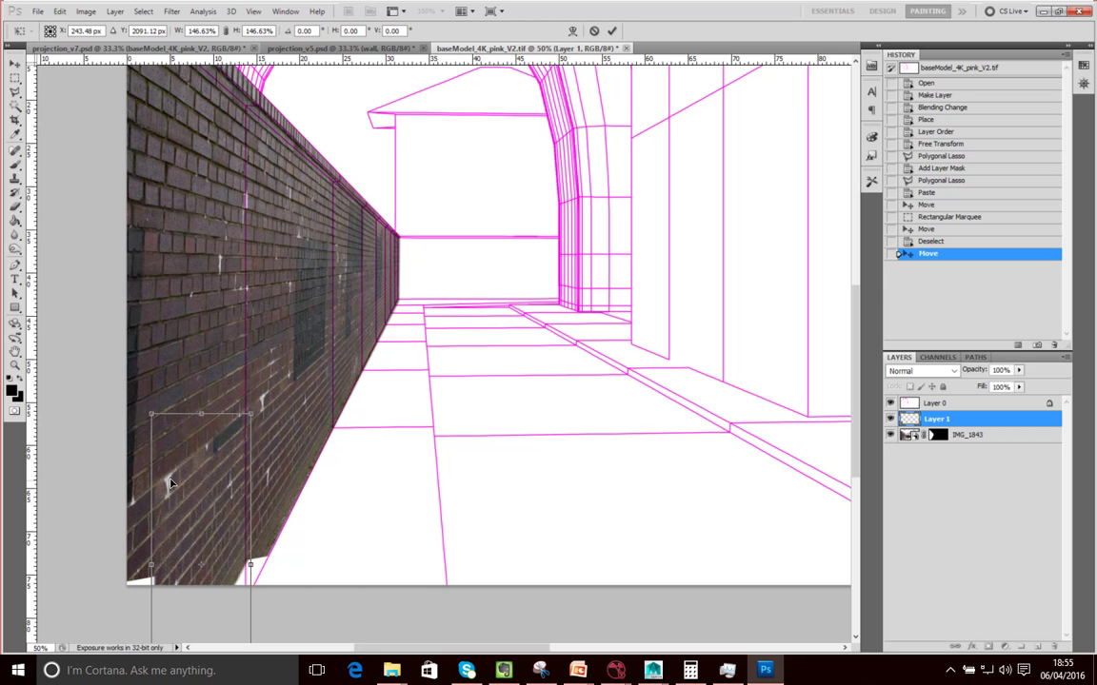
key("Return")
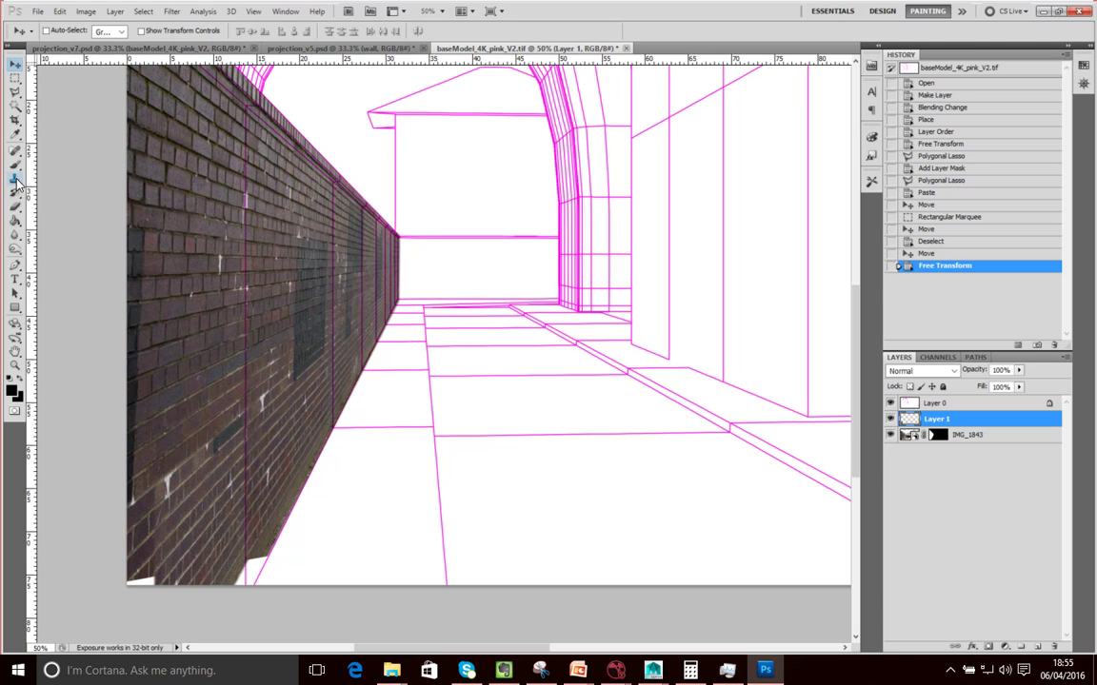
Clone bricks on Layer 1 with the Clone Stamp to fill the small gap at the wall's lower front corner.
left_click(902, 438)
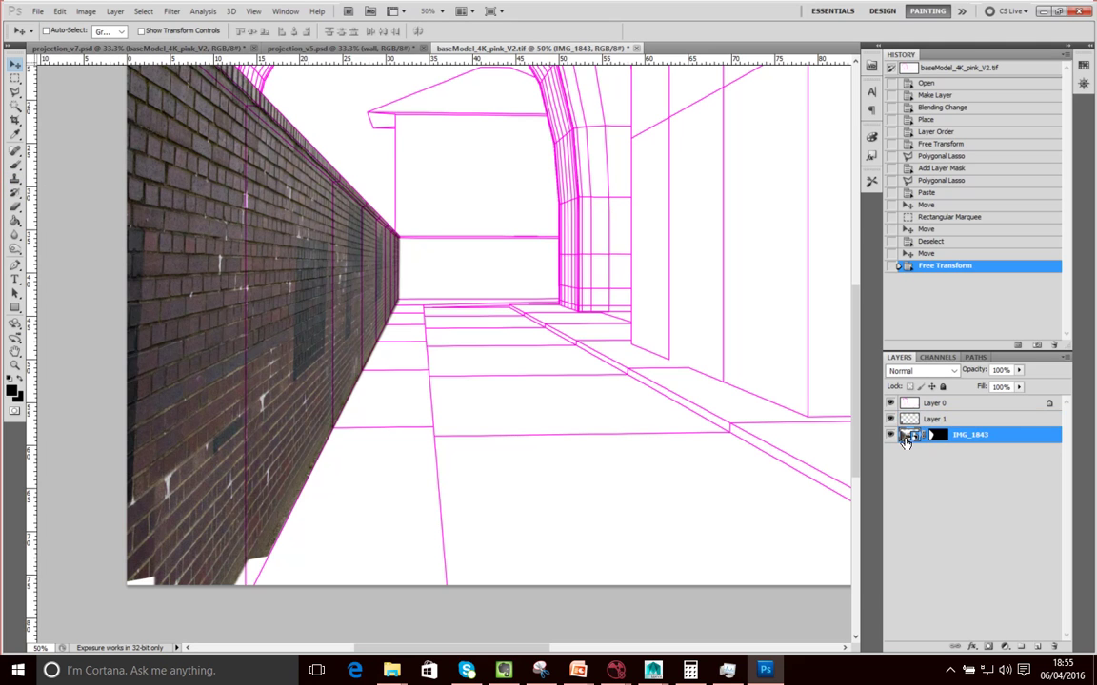
left_click(19, 178)
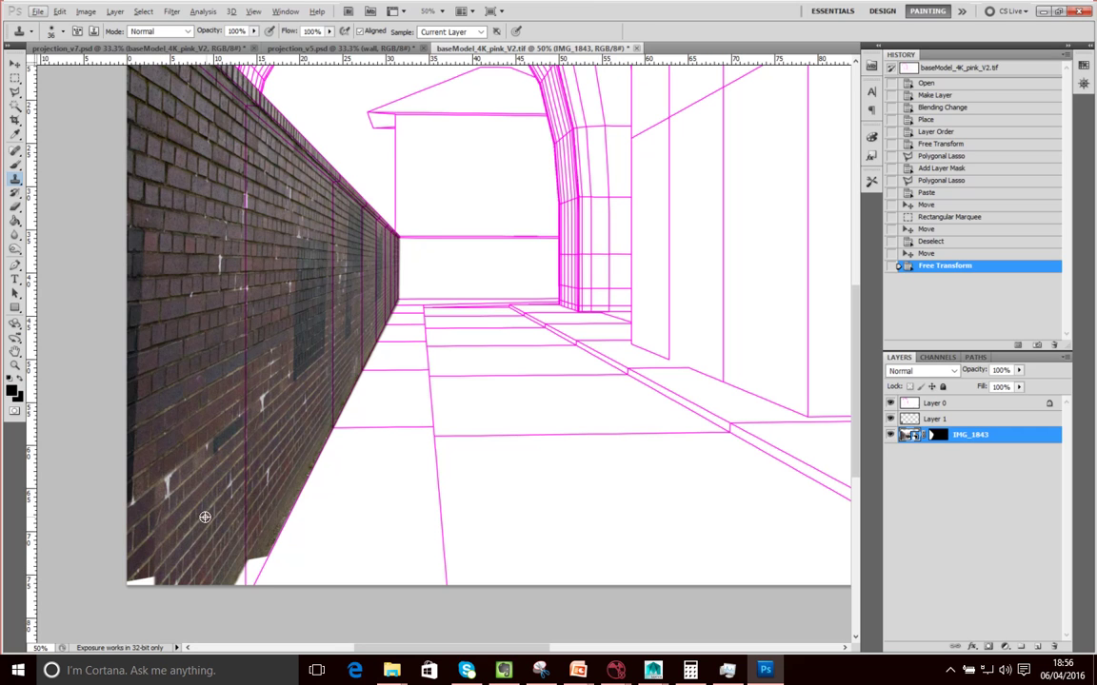
left_click(910, 435)
key("alt+]")
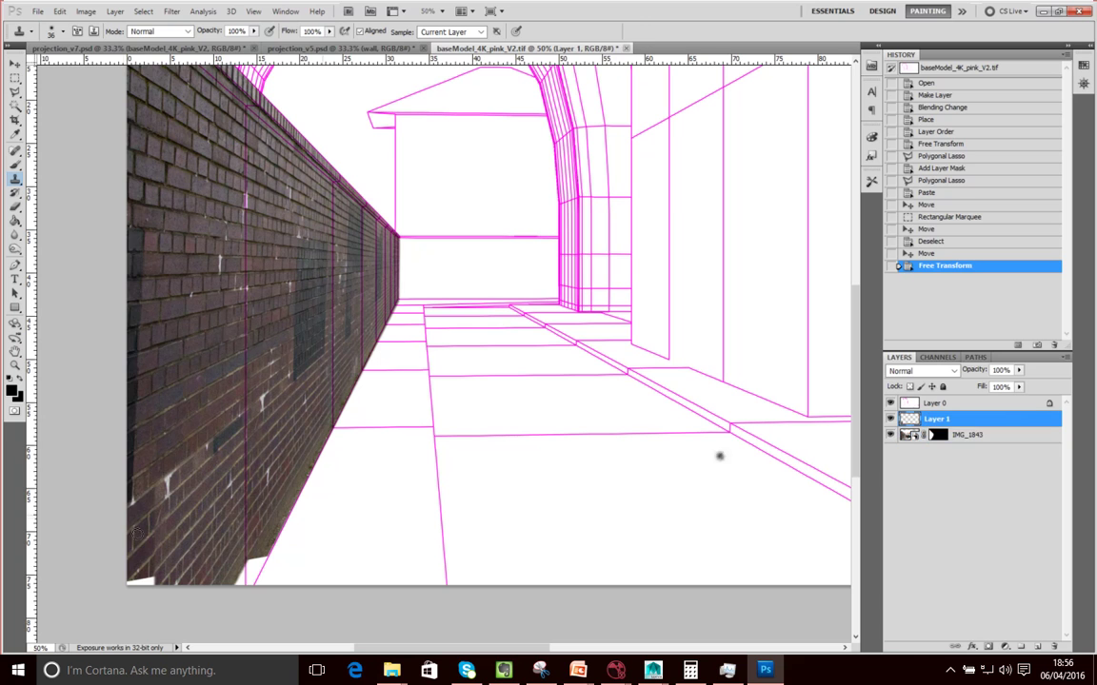
left_click(190, 513, "alt")
mouse_move(160, 546)
left_mouse_down()
mouse_move(151, 583)
mouse_move(130, 584)
mouse_move(200, 578)
mouse_move(188, 519)
mouse_move(195, 582)
mouse_move(225, 557)
mouse_move(174, 570)
mouse_move(181, 576)
mouse_move(243, 567)
left_mouse_up()
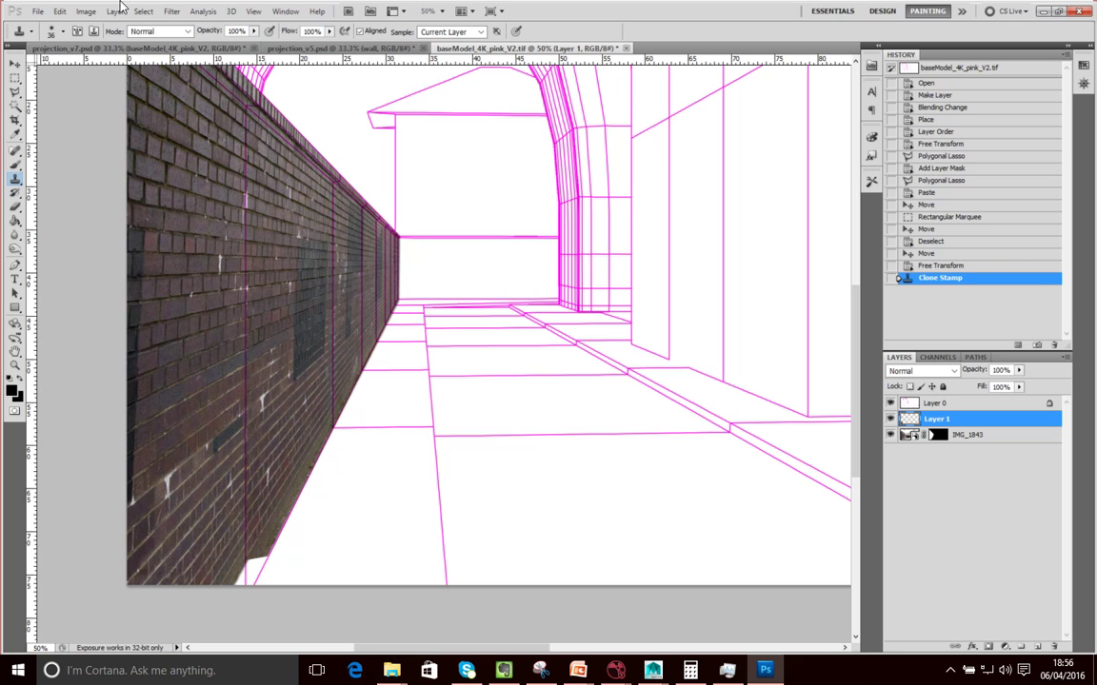
Rasterize the IMG_1843 smart object so the Clone Stamp can paint on it.
scroll(238, 138, "up", 5)
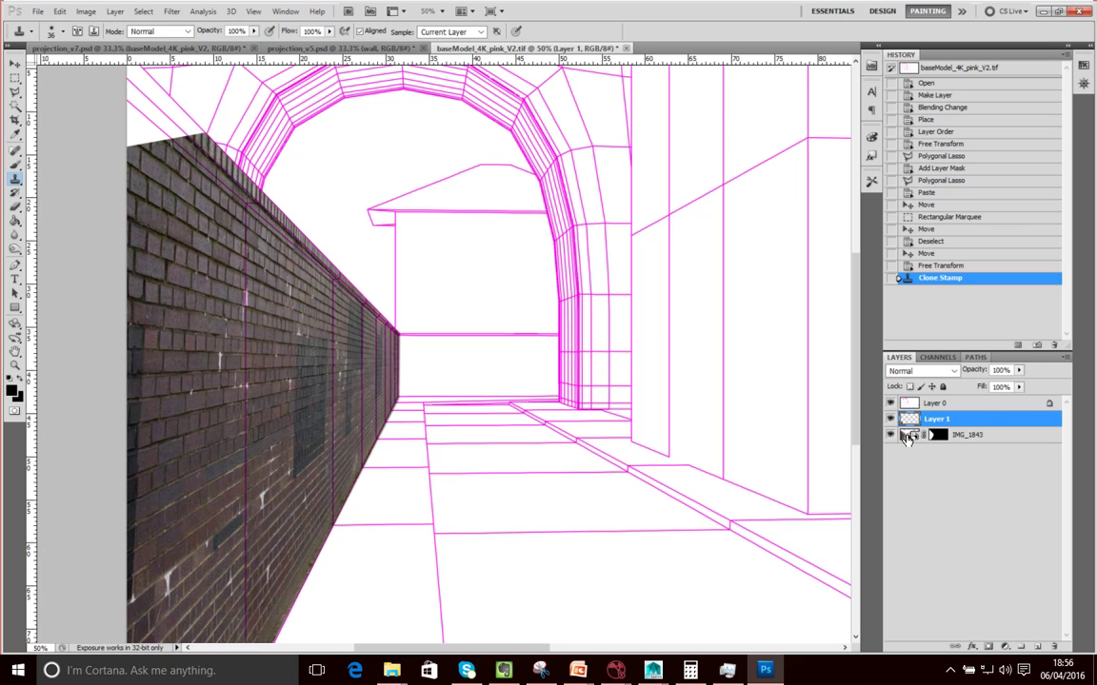
left_click(911, 436)
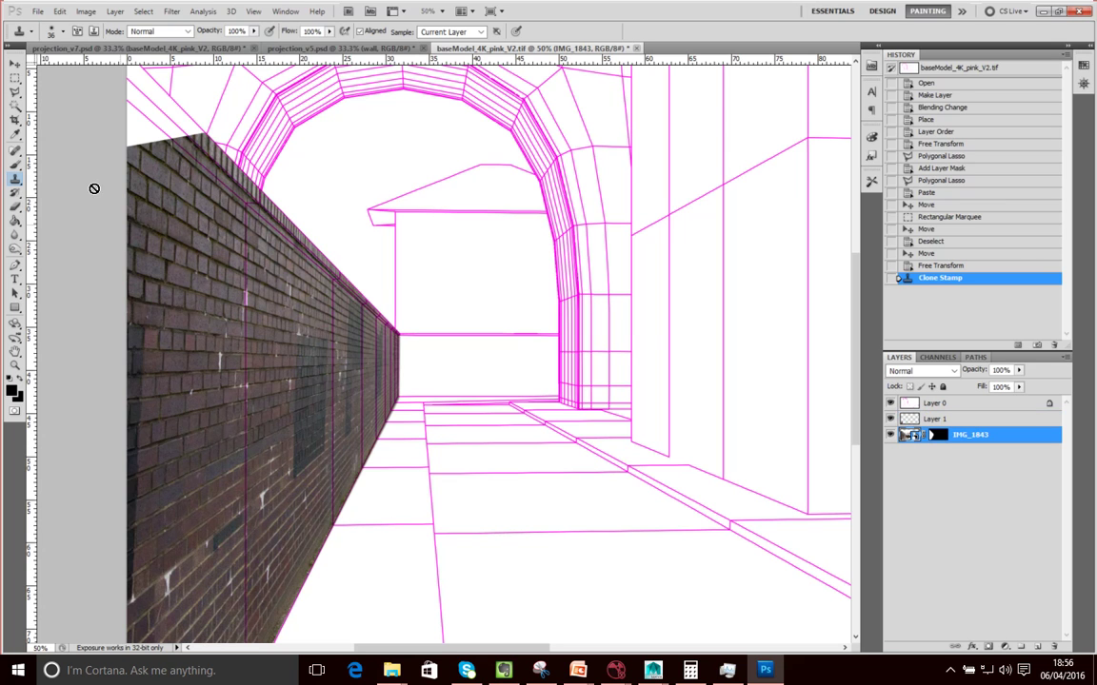
left_click(140, 144)
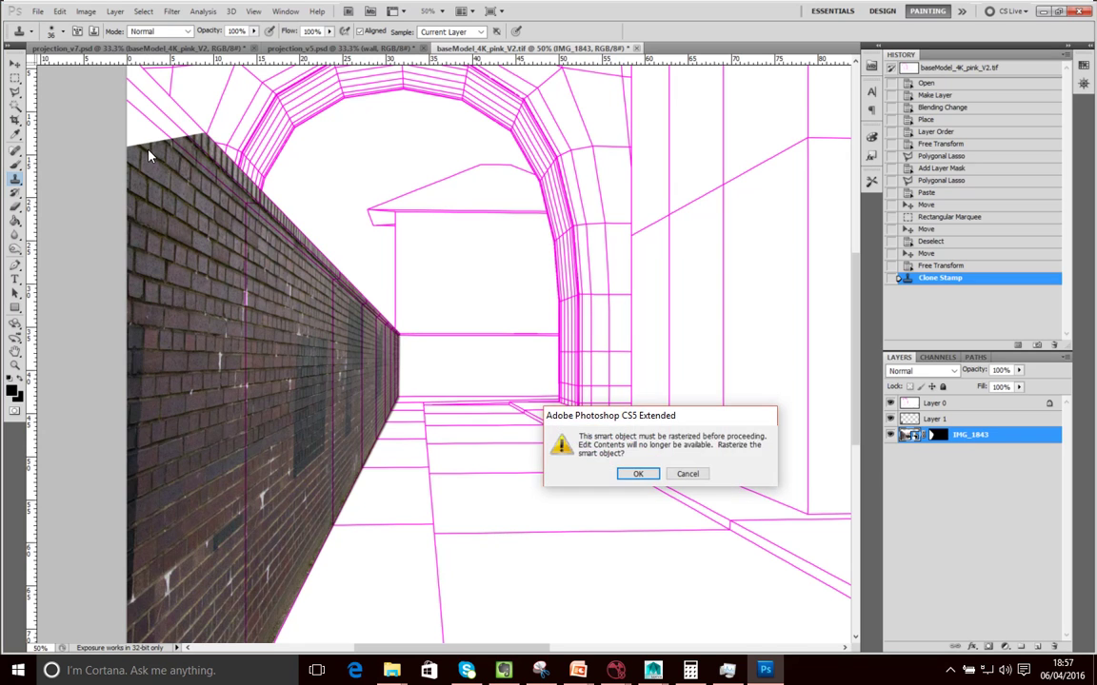
left_click(636, 474)
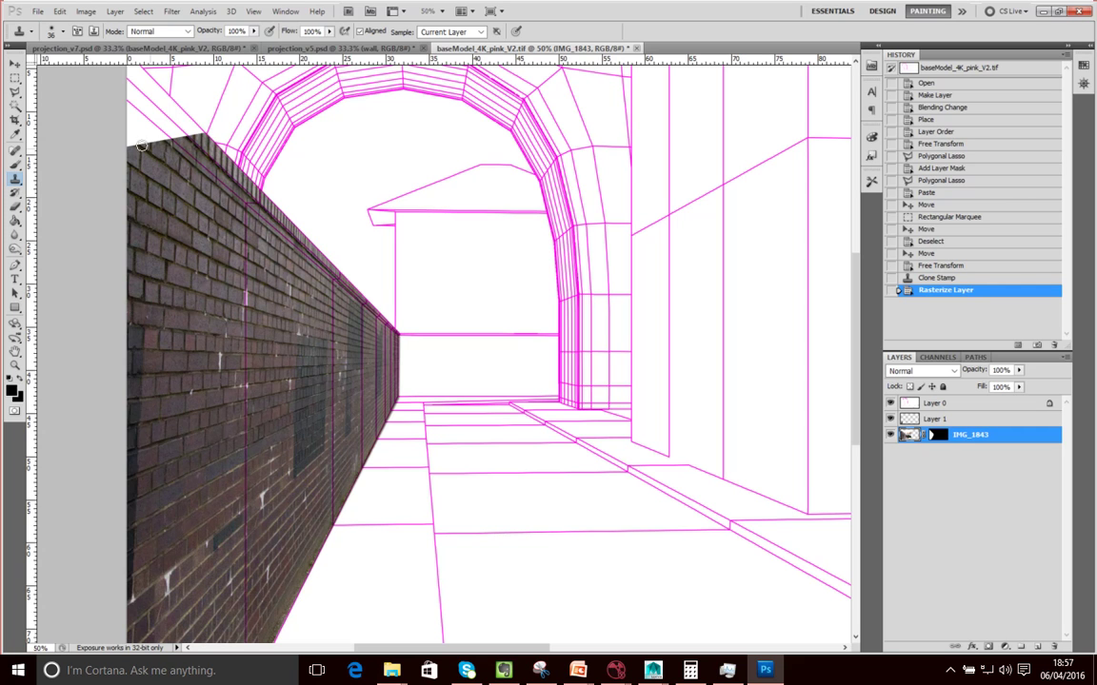
Check the rasterize options for IMG_1843 and revert to the state before the layer was rasterized.
right_click(907, 439)
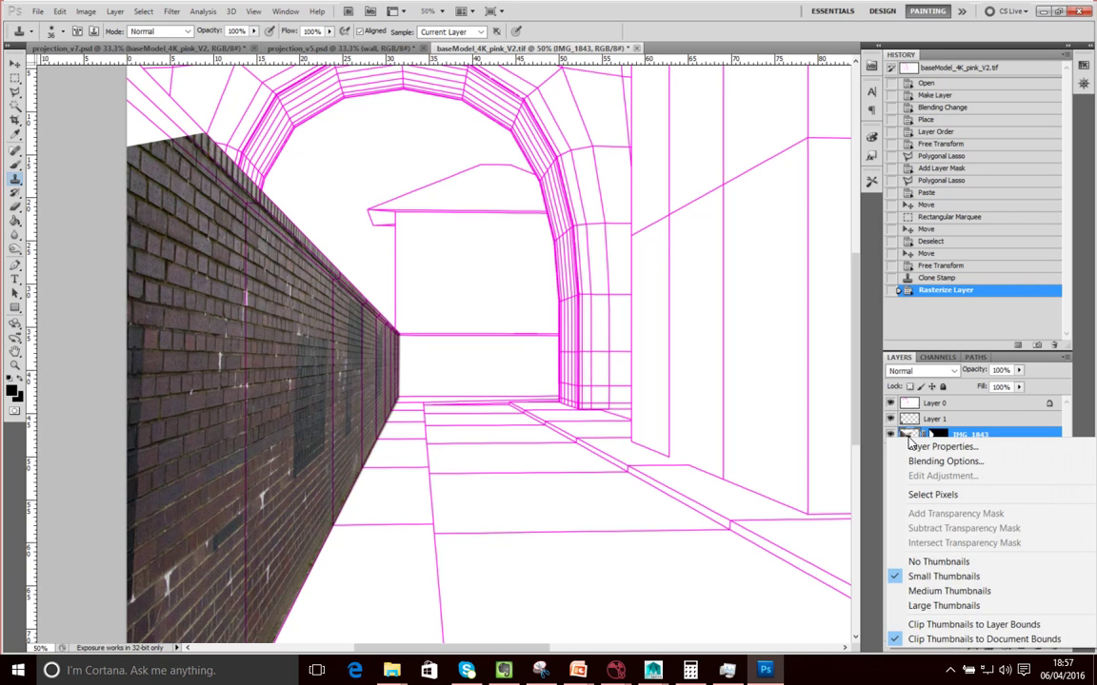
key("Escape")
left_click(112, 11)
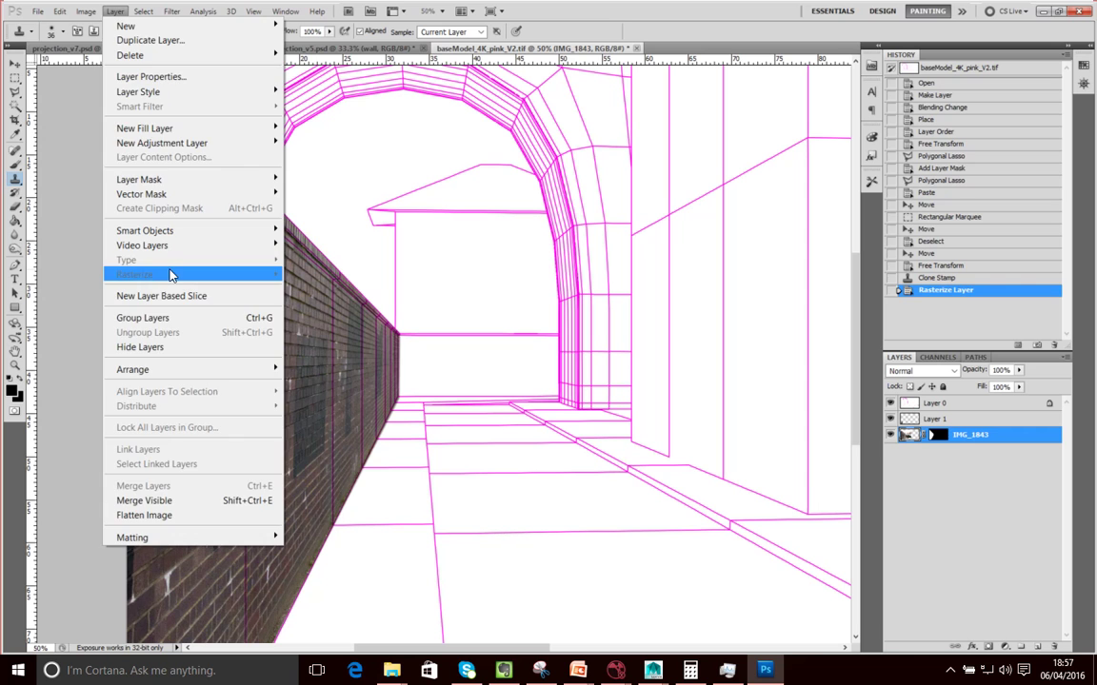
left_click(346, 273)
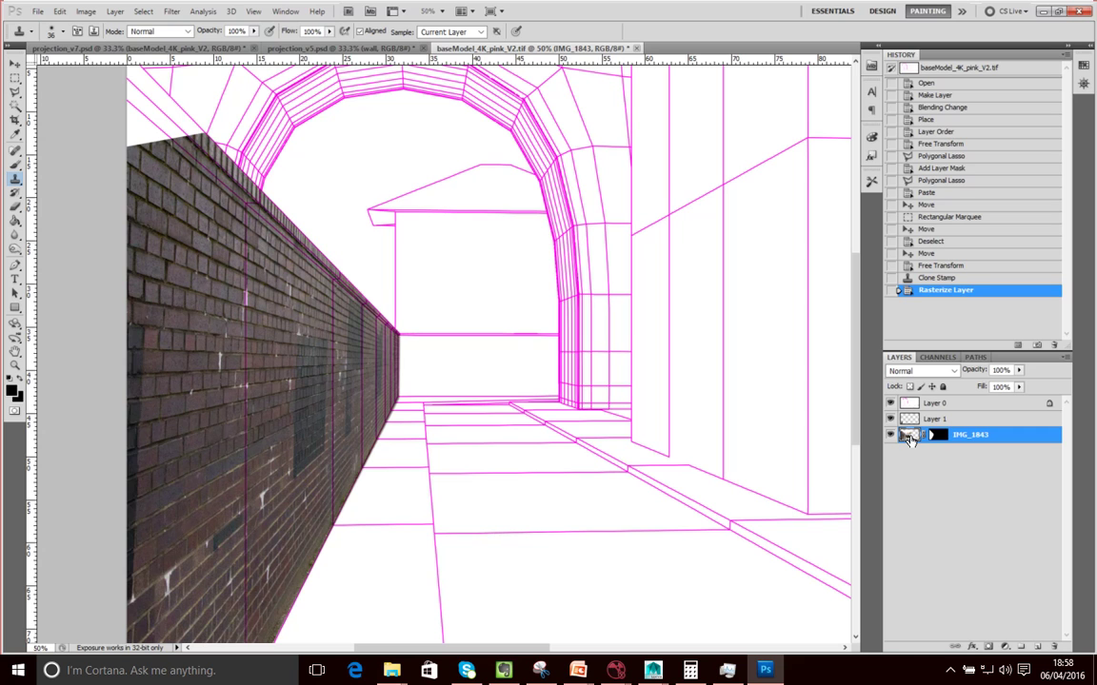
left_click(934, 278)
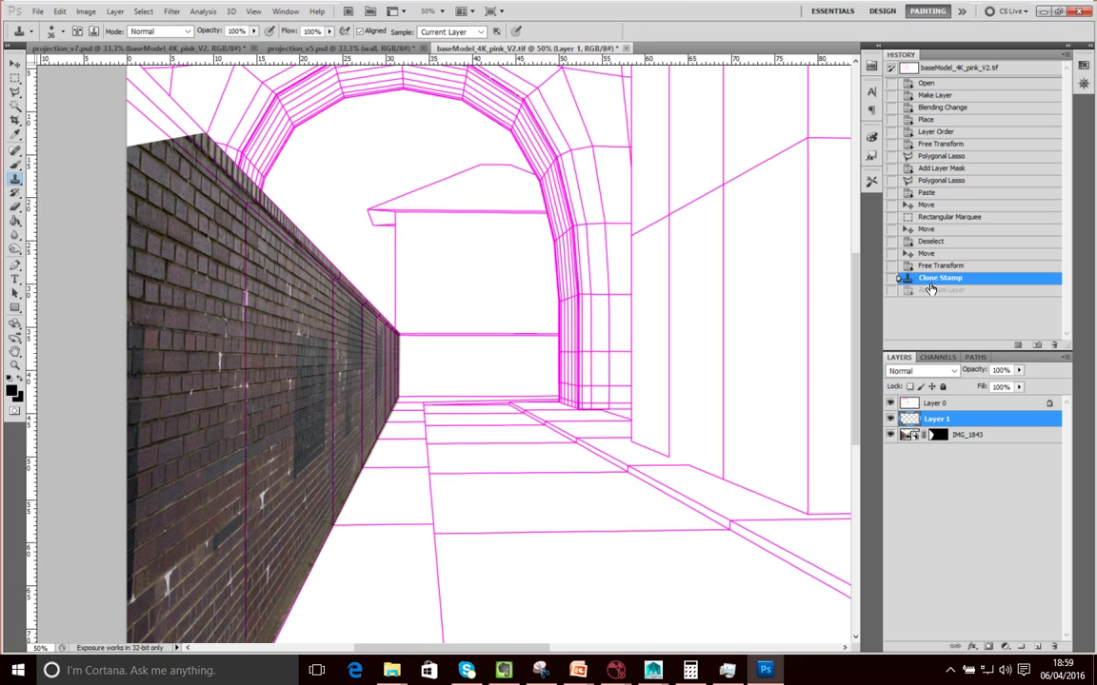
Try a Clone Stamp stroke on Layer 1 above the wall's upper front edge and undo it.
left_click_drag(148, 127, 133, 120)
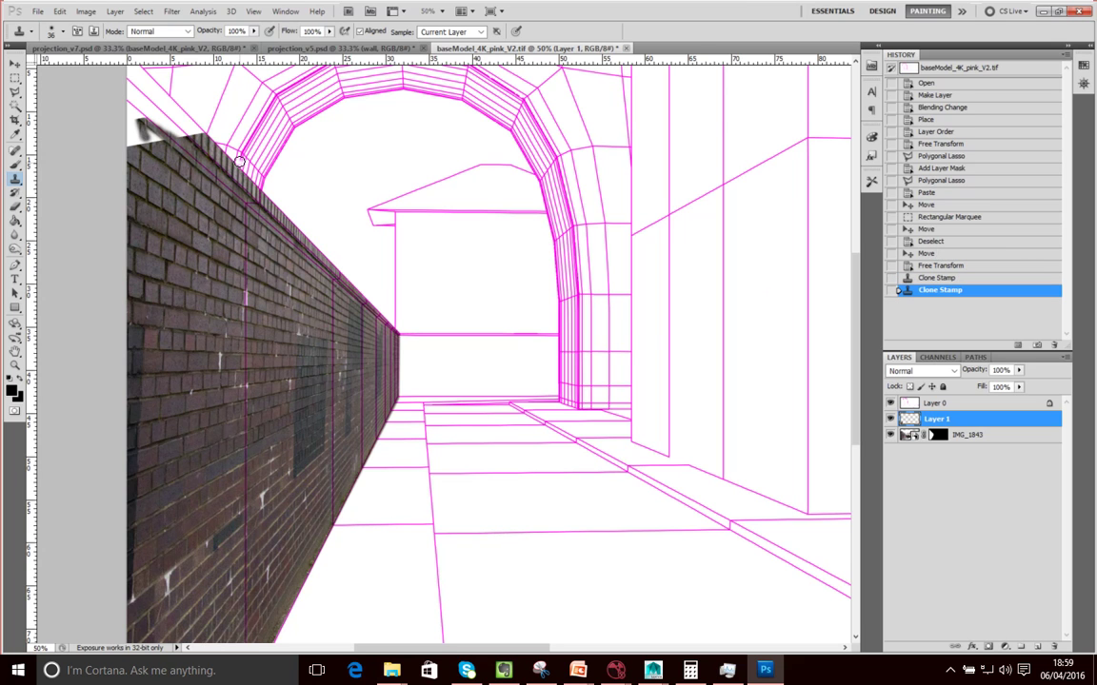
key("ctrl+z")
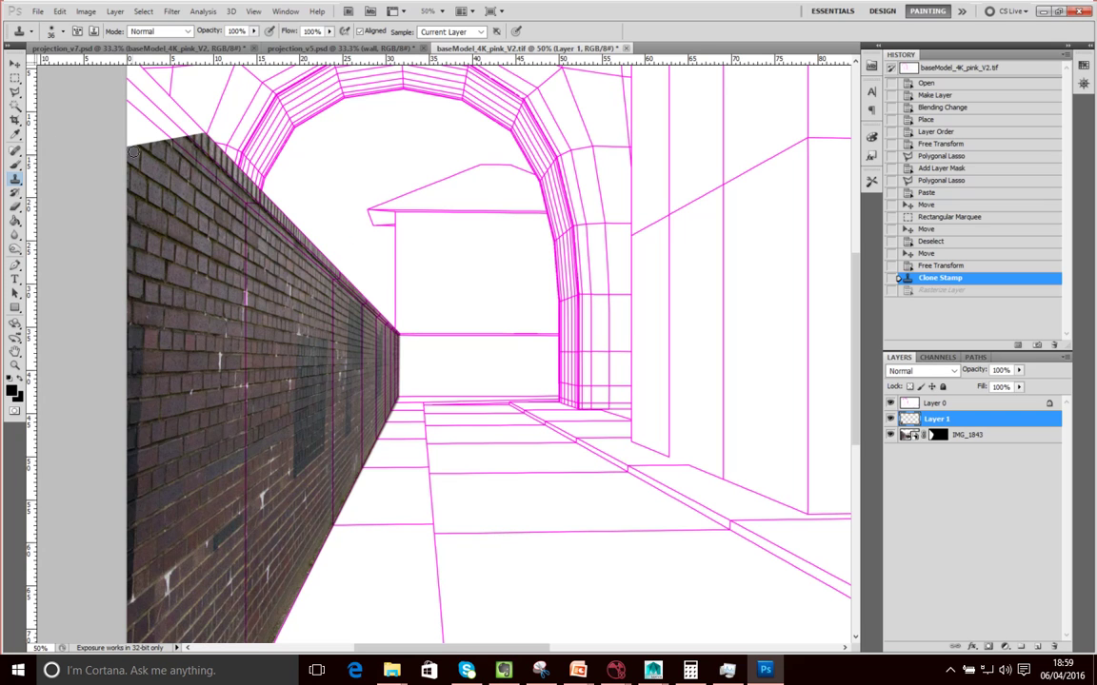
Clone bricks on Layer 1 above the wall's upper front edge, and compare the patch with the layer hidden and shown.
mouse_move(162, 140)
left_mouse_down()
mouse_move(132, 146)
mouse_move(142, 120)
mouse_move(125, 129)
mouse_move(124, 115)
mouse_move(171, 113)
left_mouse_up()
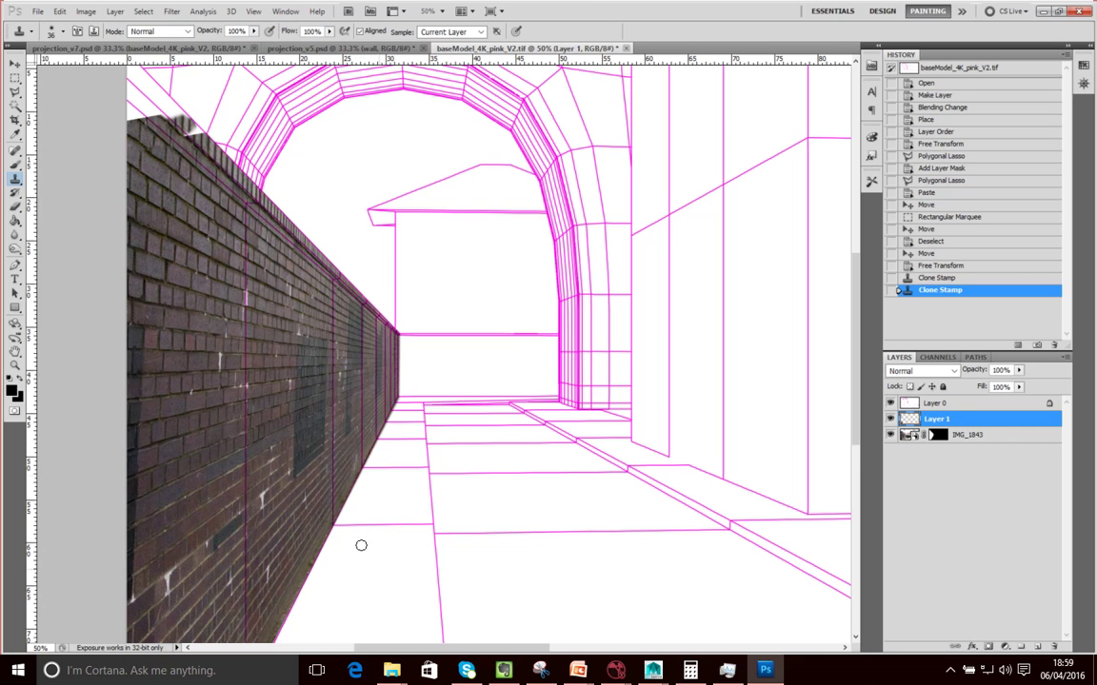
scroll(361, 544, "down", 3)
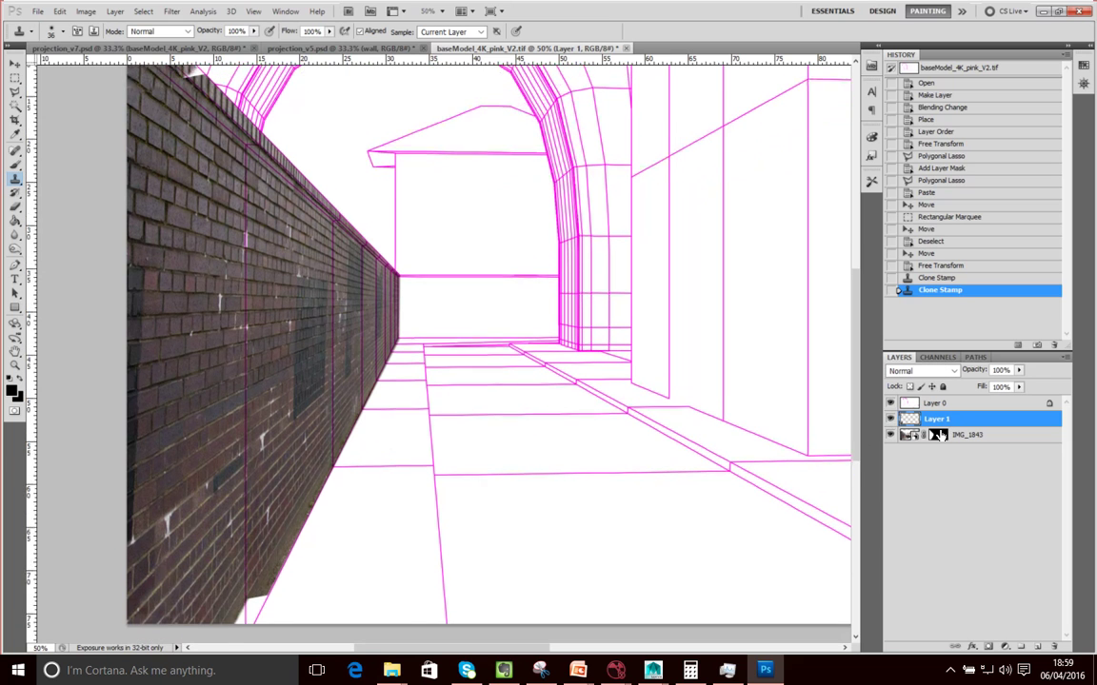
left_click(892, 420)
left_click(892, 420)
left_click(892, 420)
left_click(891, 420)
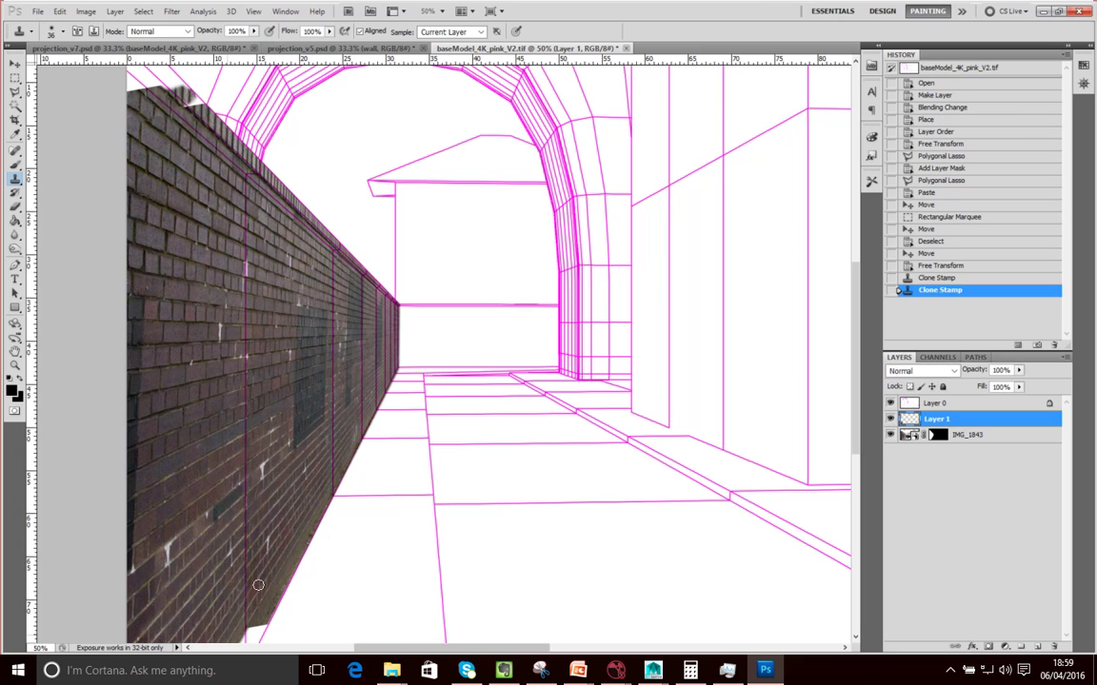
left_click_drag(412, 545, 409, 467)
scroll(409, 467, "up", 5)
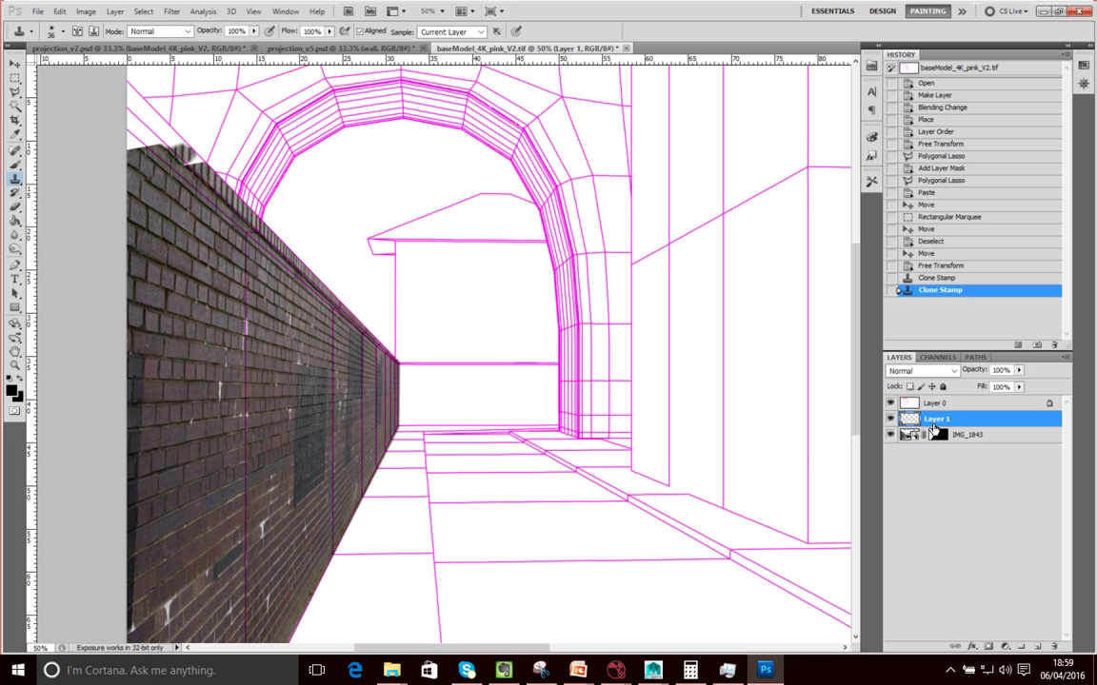
Add a Curves adjustment layer above Layer 1 and reshape its curve with a lower point at input 54, output 73.
double_click(939, 420)
key("Return")
left_click(115, 11)
key("Left")
key("Escape")
left_click(115, 11)
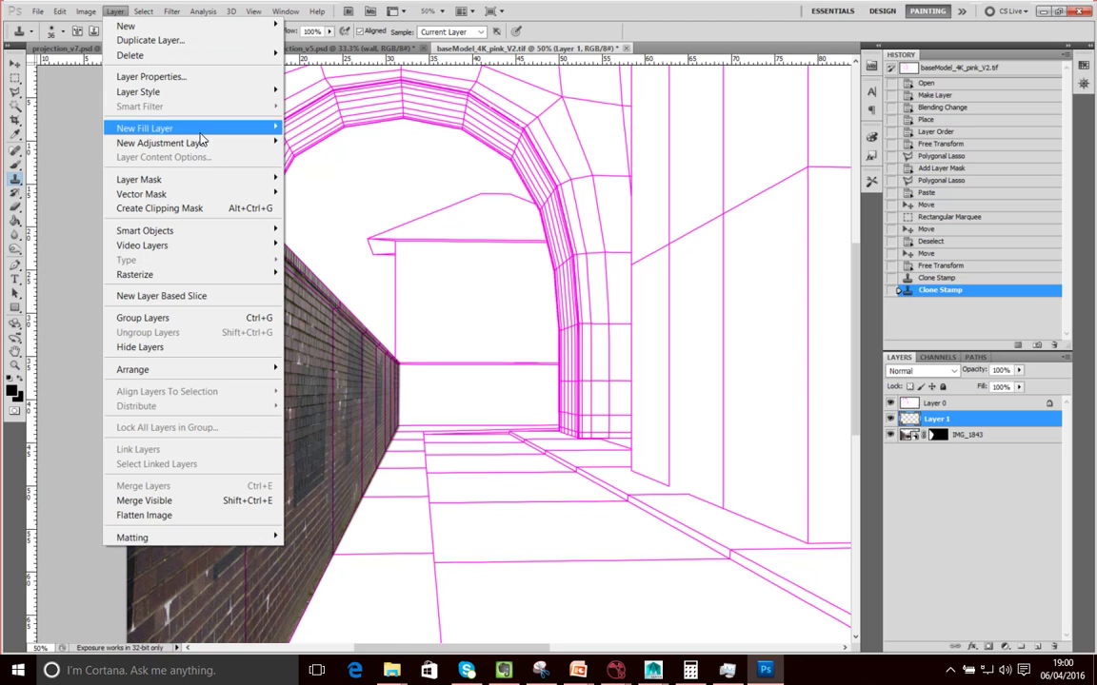
mouse_move(200, 142)
left_click(324, 172)
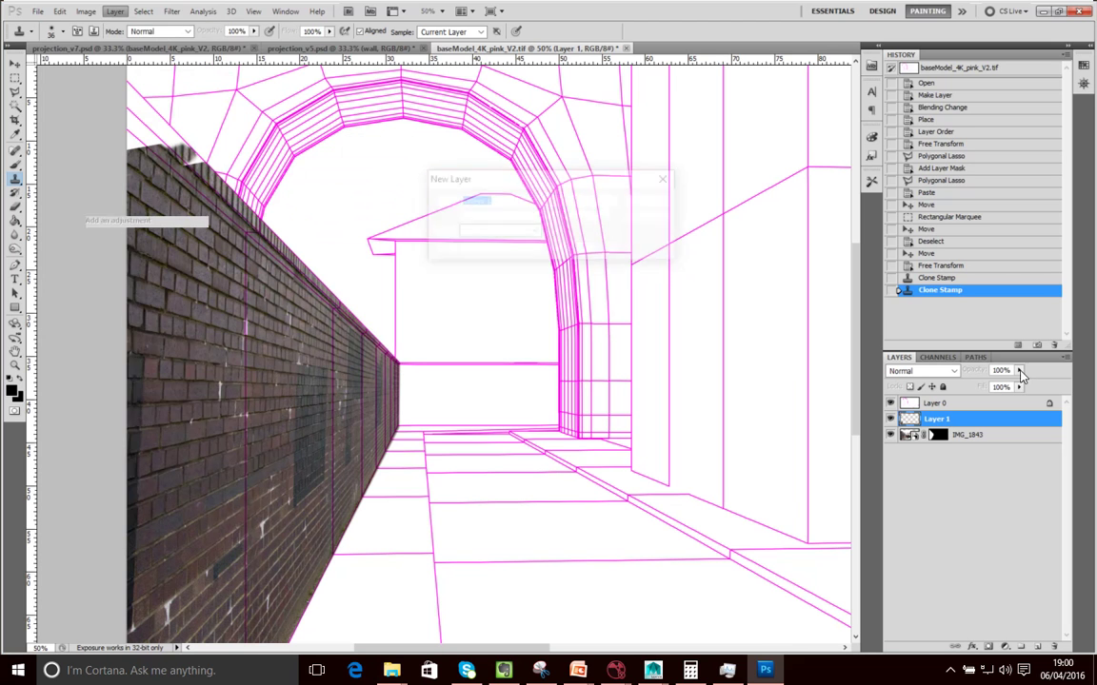
left_click(648, 199)
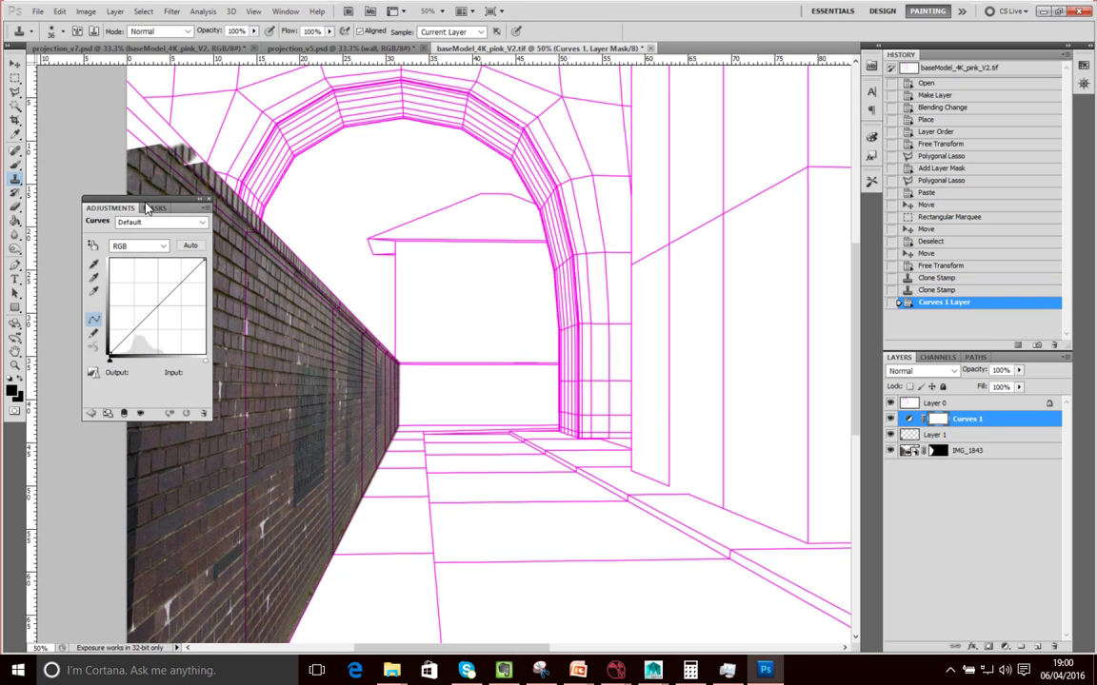
left_click_drag(150, 204, 596, 179)
left_click_drag(607, 284, 577, 304)
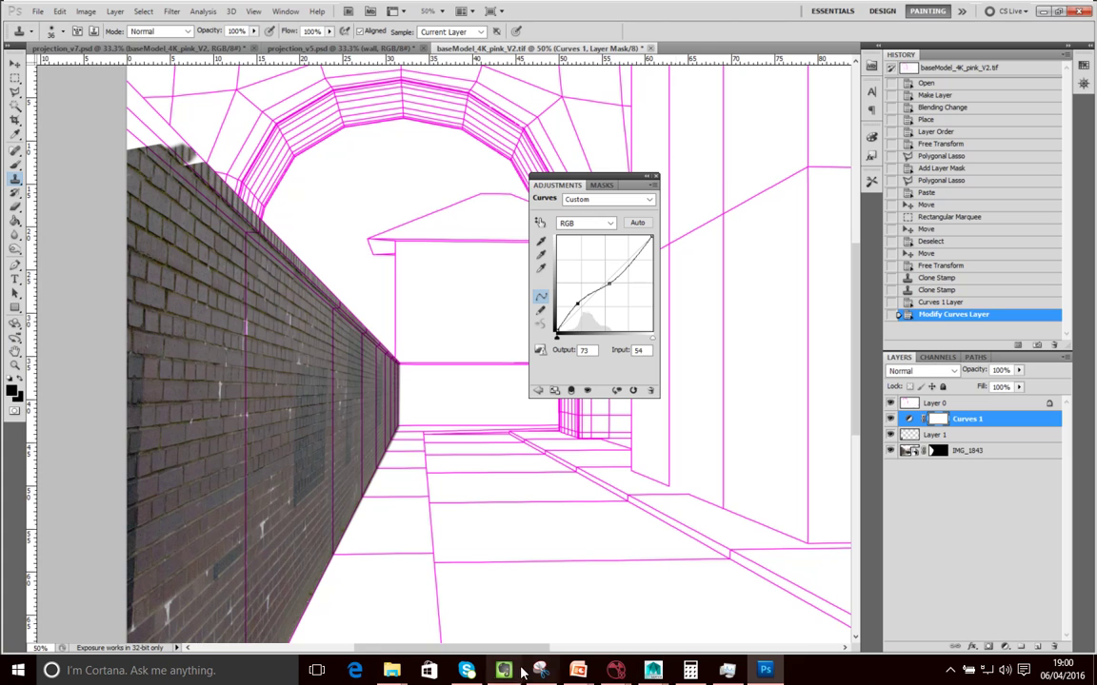
Switch to the File Explorer window and open the all folder inside Photos.
mouse_move(391, 670)
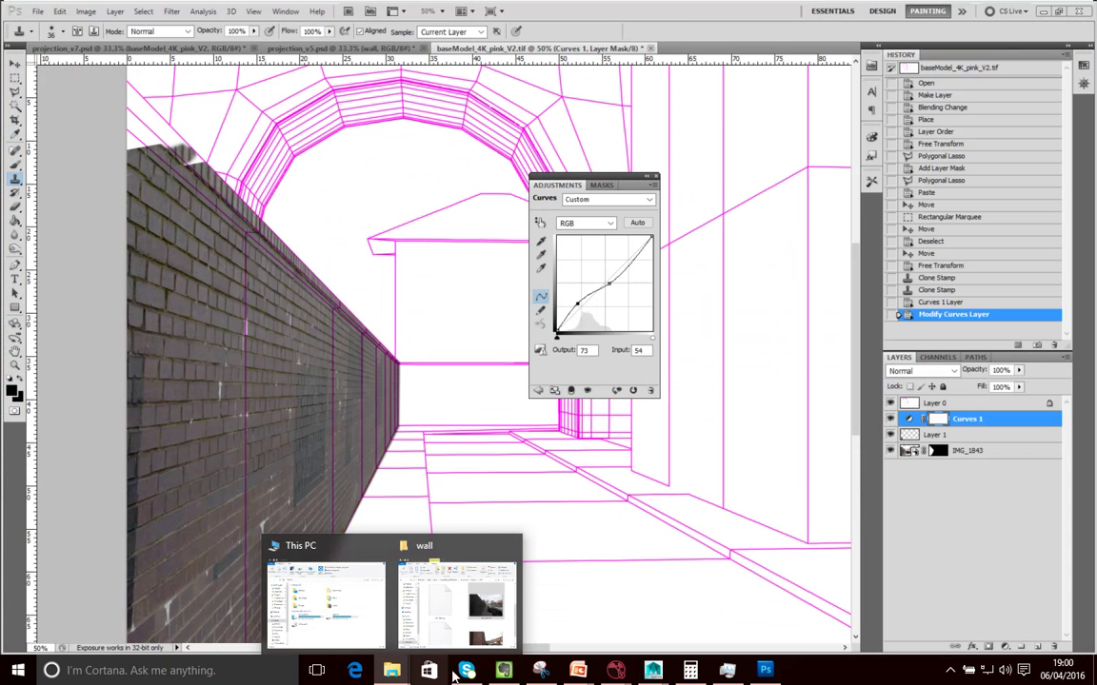
left_click(415, 609)
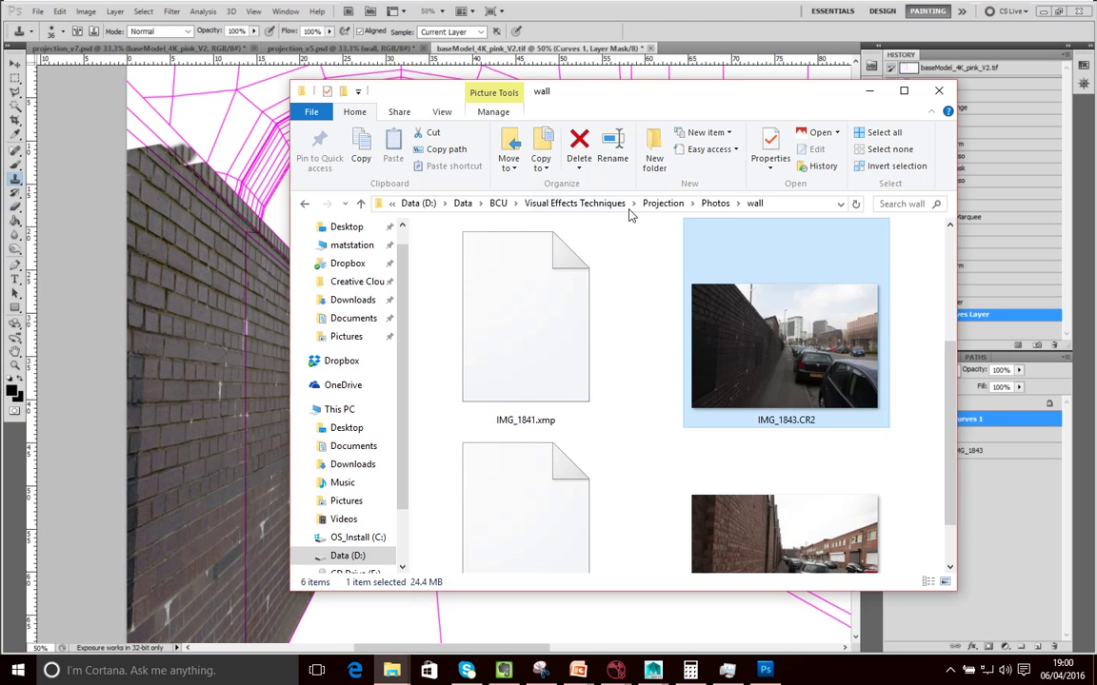
left_click(712, 203)
scroll(699, 299, "up", 2)
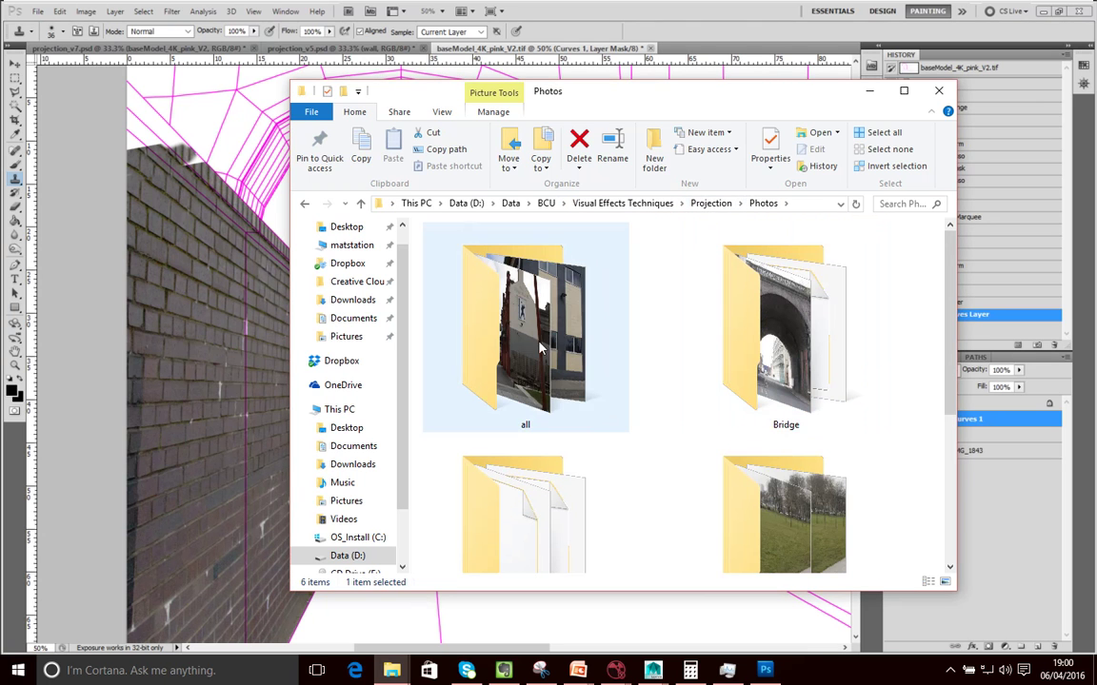
left_click(540, 390)
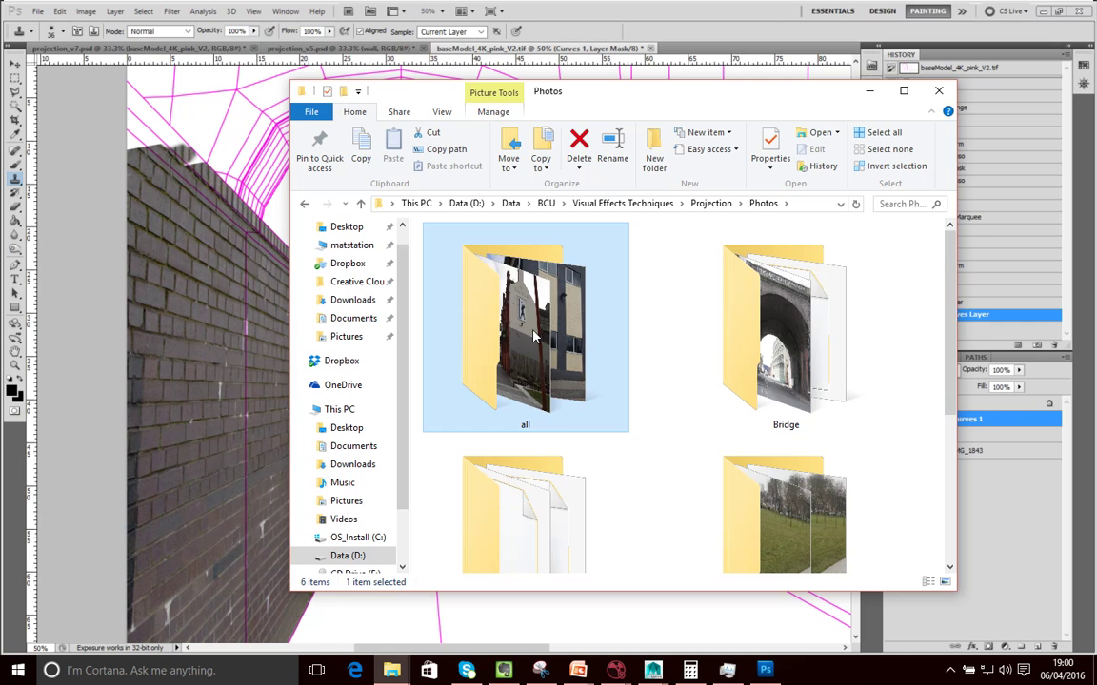
double_click(514, 348)
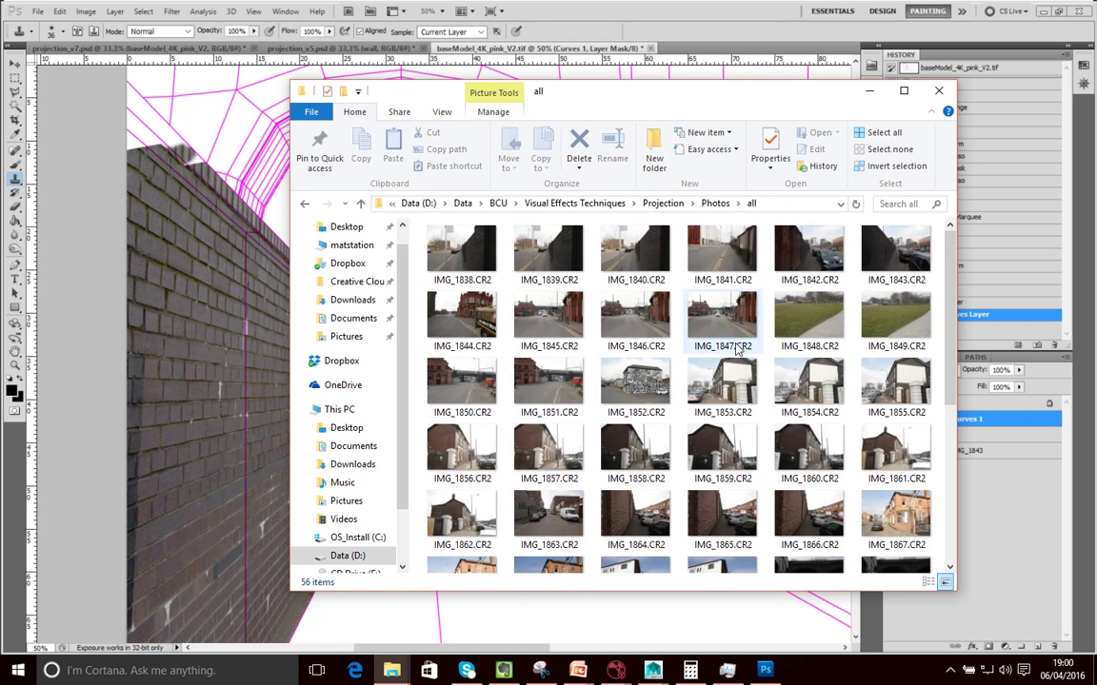
Place IMG_1888.CR2 into the wireframe document with the default raw settings and move it over the building wireframe beside the arch.
scroll(766, 471, "down", 5)
left_click_drag(635, 465, 264, 475)
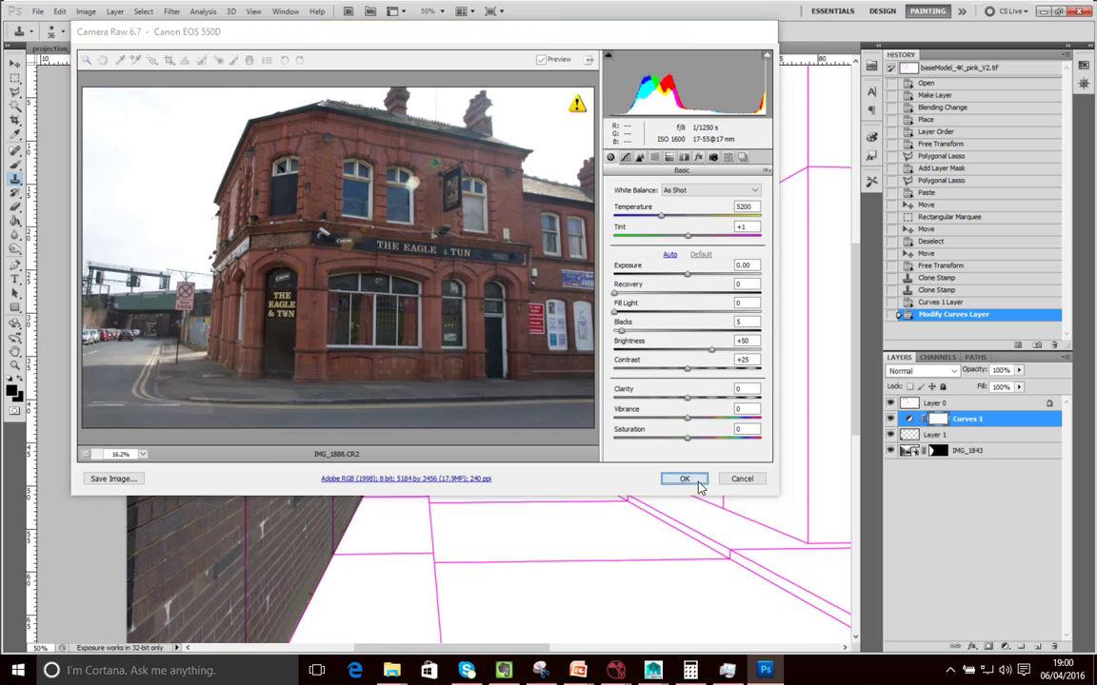
left_click(700, 482)
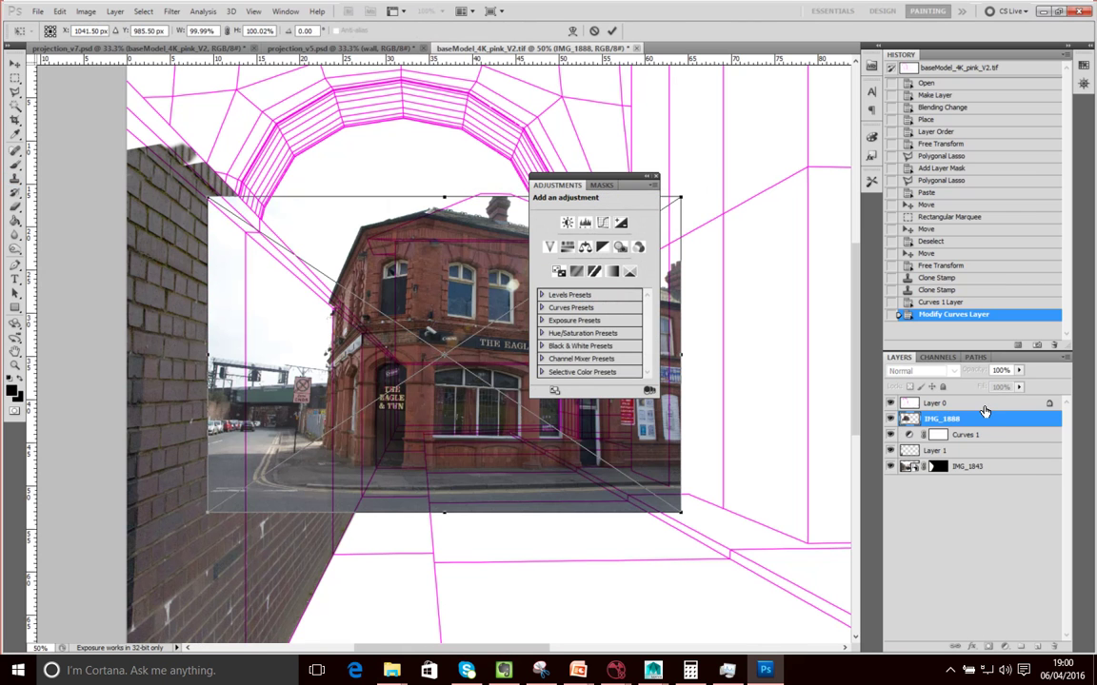
left_click_drag(486, 434, 535, 403)
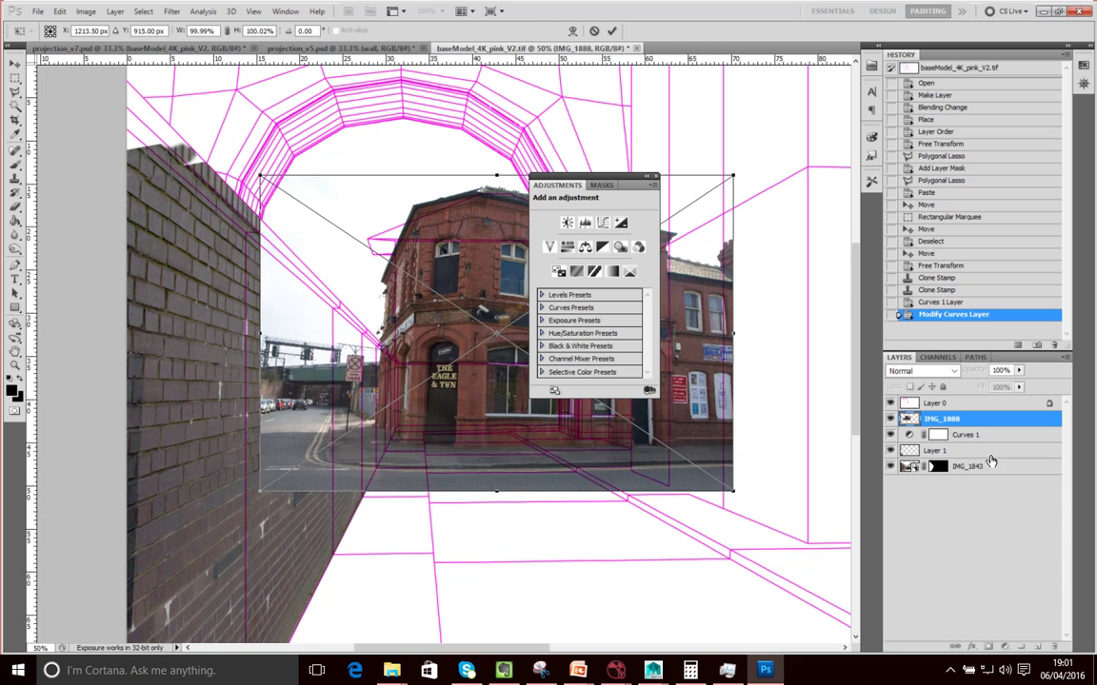
left_click_drag(497, 444, 831, 508)
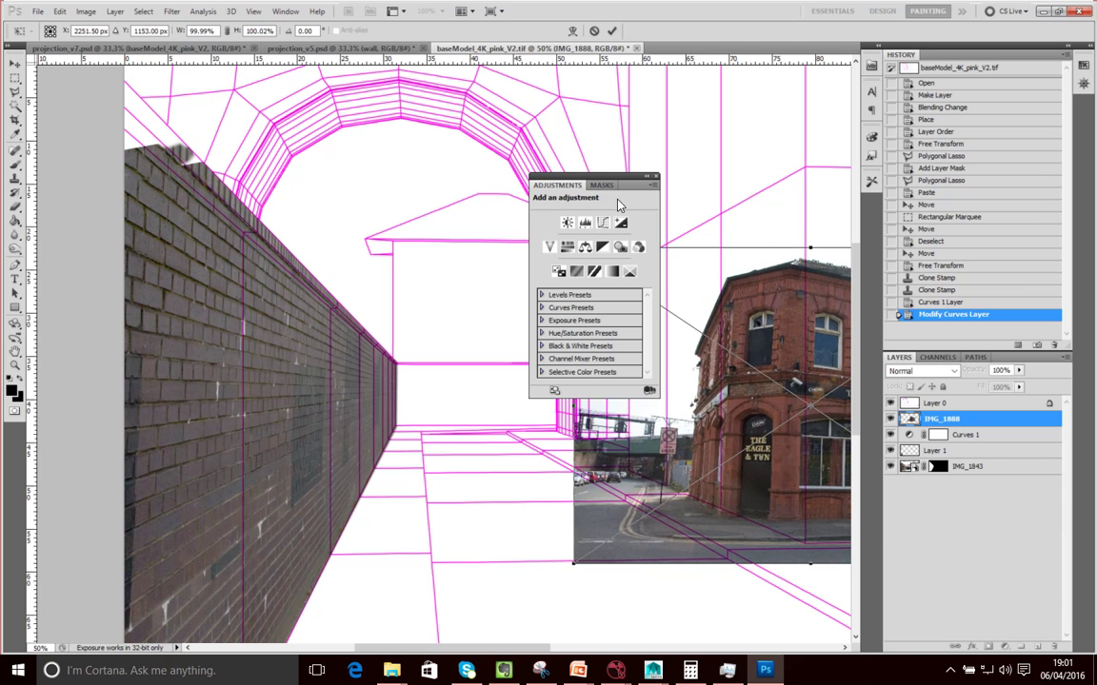
Scale the placed IMG_1888 photo to about 136%, align the pub's corner with the arch's side wall and commit the placement.
left_click_drag(584, 183, 375, 204)
left_click_drag(573, 247, 442, 71)
left_click_drag(714, 424, 682, 420)
key("shift+Right")
key("shift+Right")
key("shift+Right")
key("shift+Right")
key("shift+Right")
key("shift+Right")
key("shift+Down")
key("shift+Down")
key("shift+Down")
key("shift+Down")
key("shift+Down")
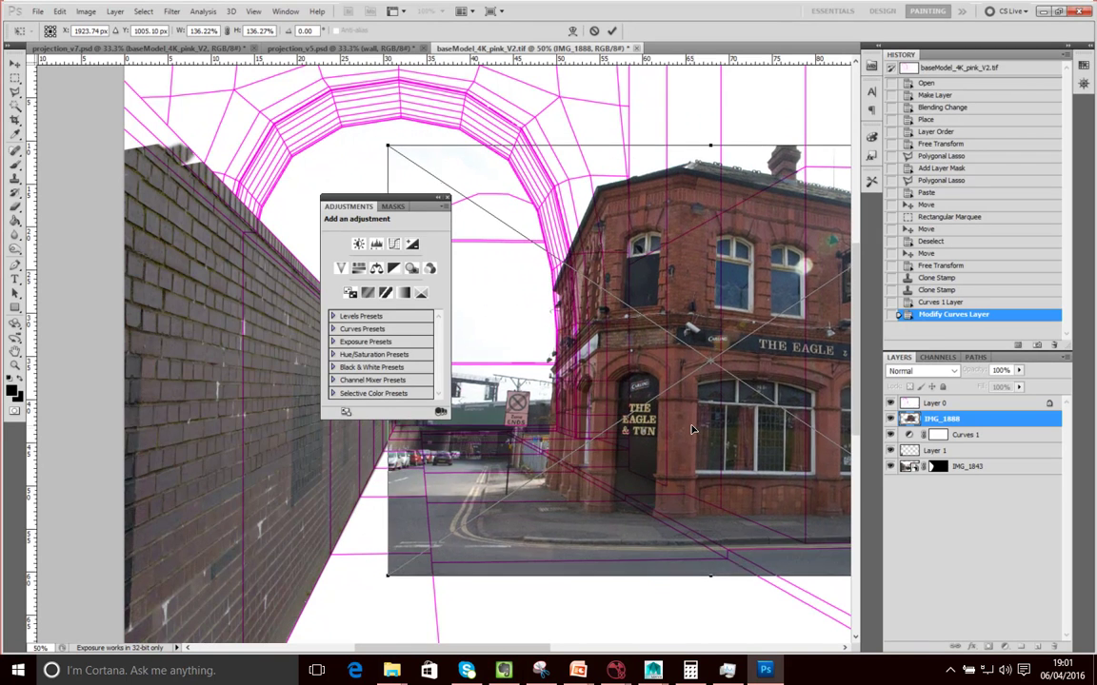
left_click(448, 197)
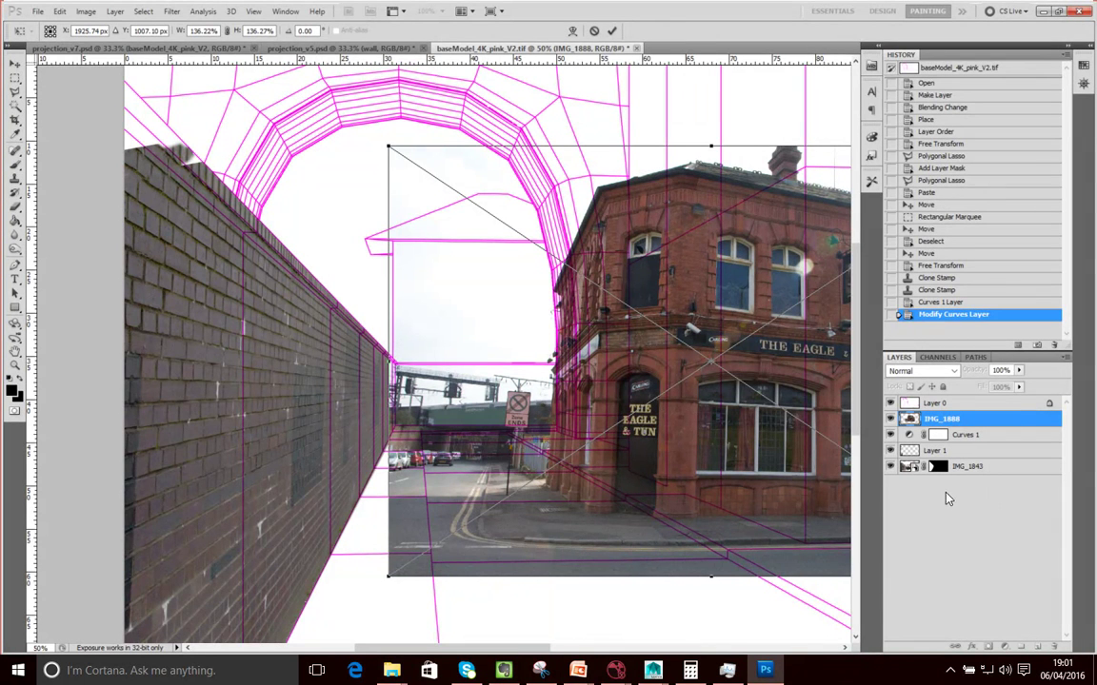
key("Return")
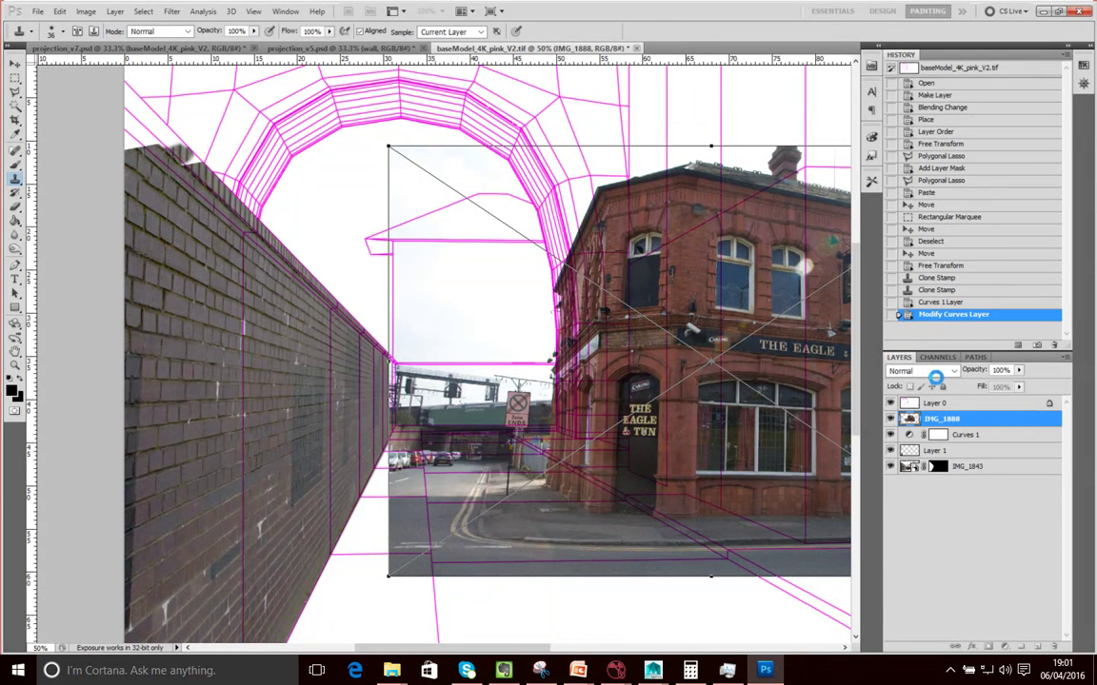
Move the IMG_1888 layer beneath IMG_1843 and brighten the Curves 1 adjustment with a point at input 66, output 75.
left_click_drag(949, 424, 945, 485)
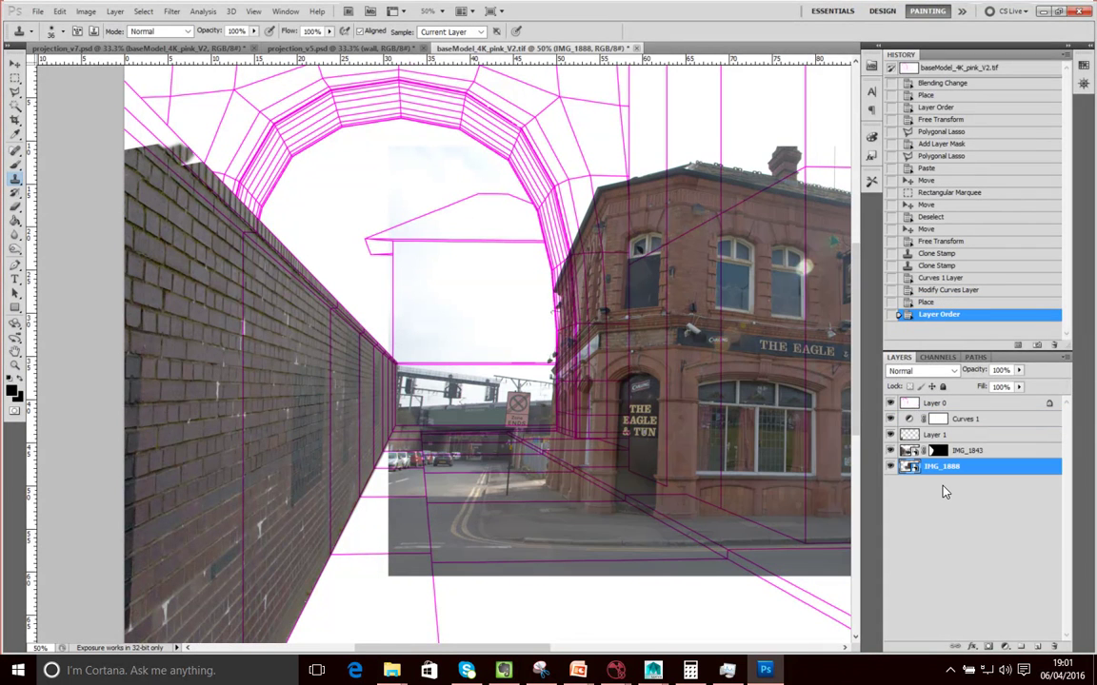
left_click(911, 420)
left_click_drag(400, 304, 372, 322)
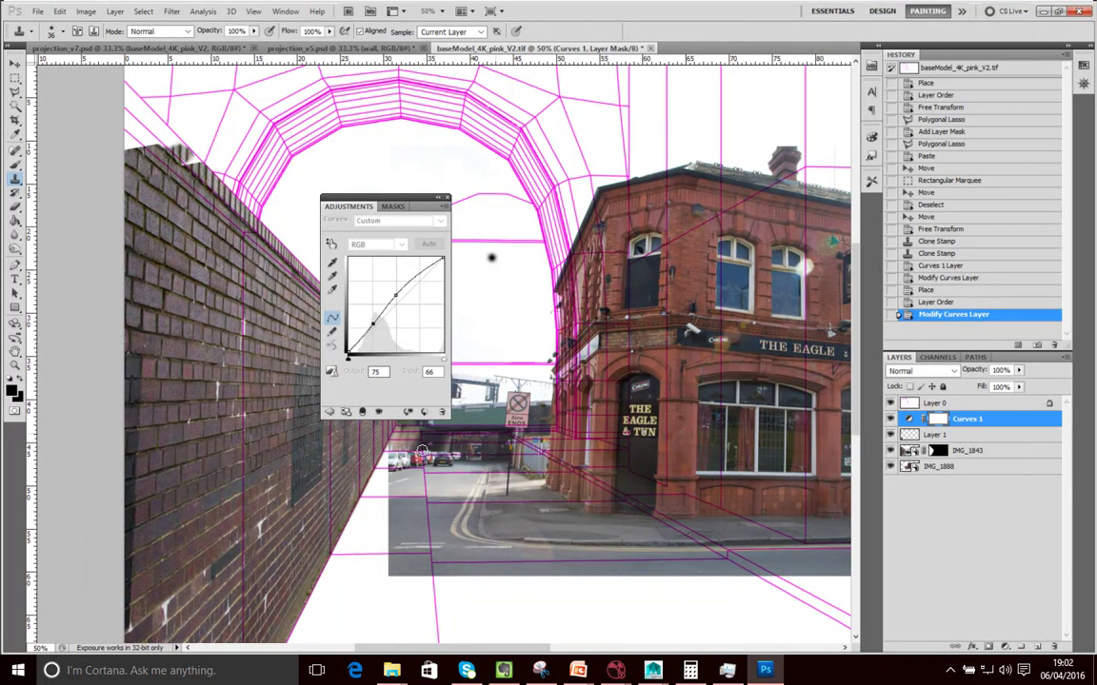
Copy the IMG_1843 layer mask onto Curves 1, replacing its existing mask.
left_click(939, 453)
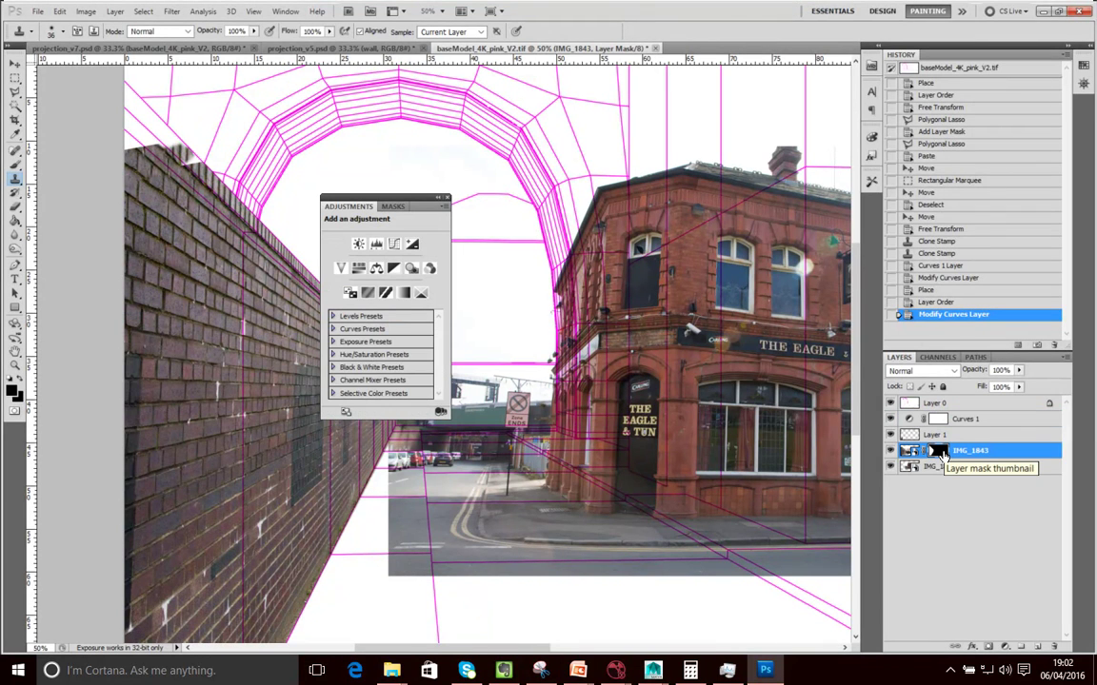
left_click_drag(939, 455, 942, 422)
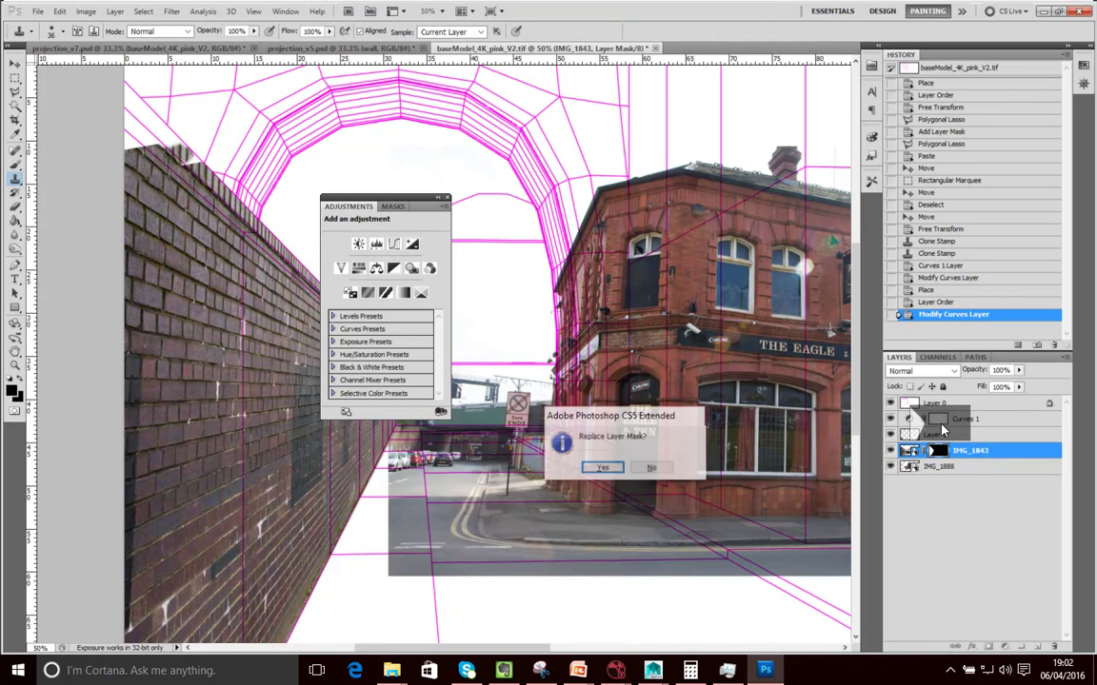
left_click(602, 468)
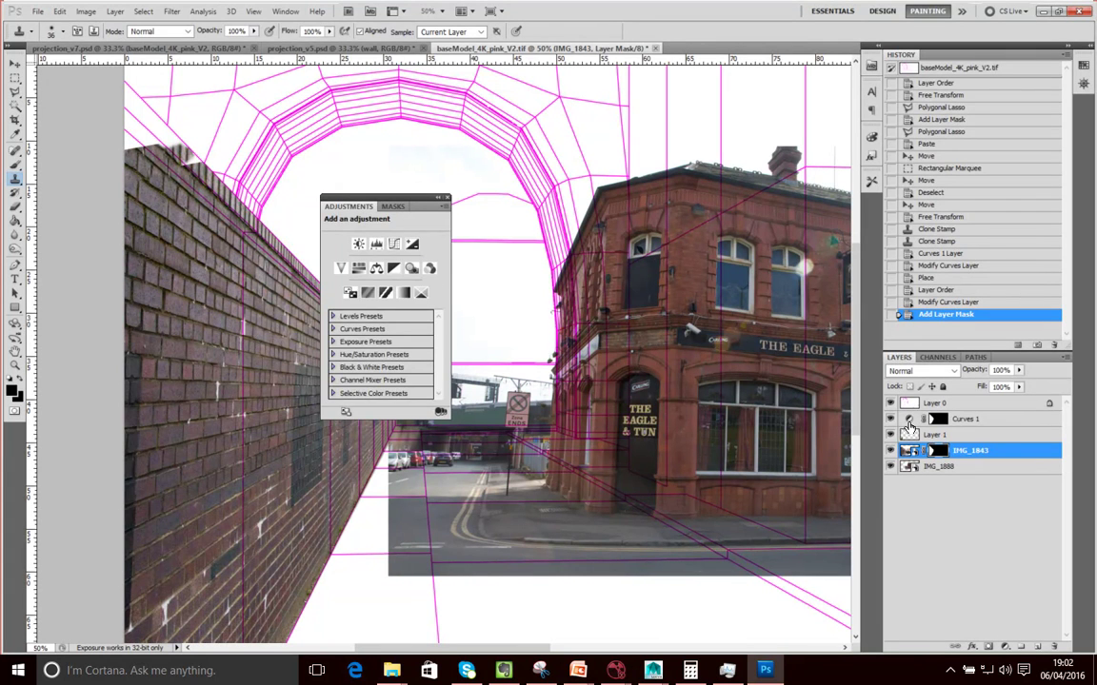
Increase the brick wall's contrast in Curves 1 with a lower curve point at input 69, output 77.
left_click(906, 421)
left_click_drag(393, 297, 375, 326)
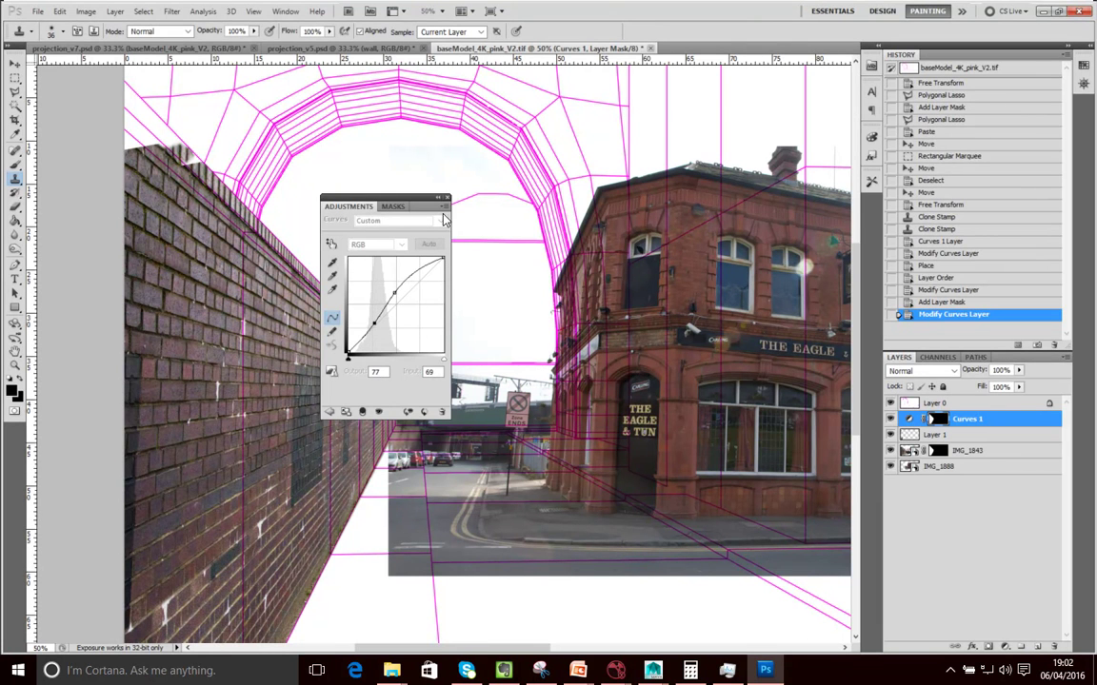
left_click(405, 183)
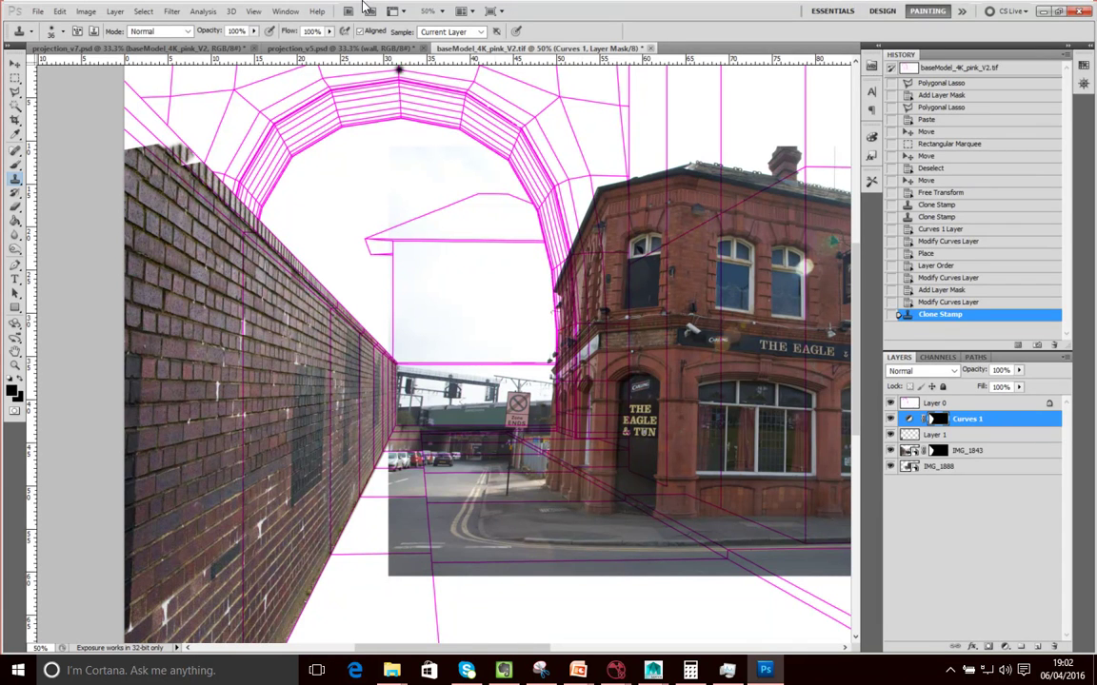
Switch to the projection_v5.psd document and inspect the IMG_1893 building layer by hiding and showing it.
left_click(328, 48)
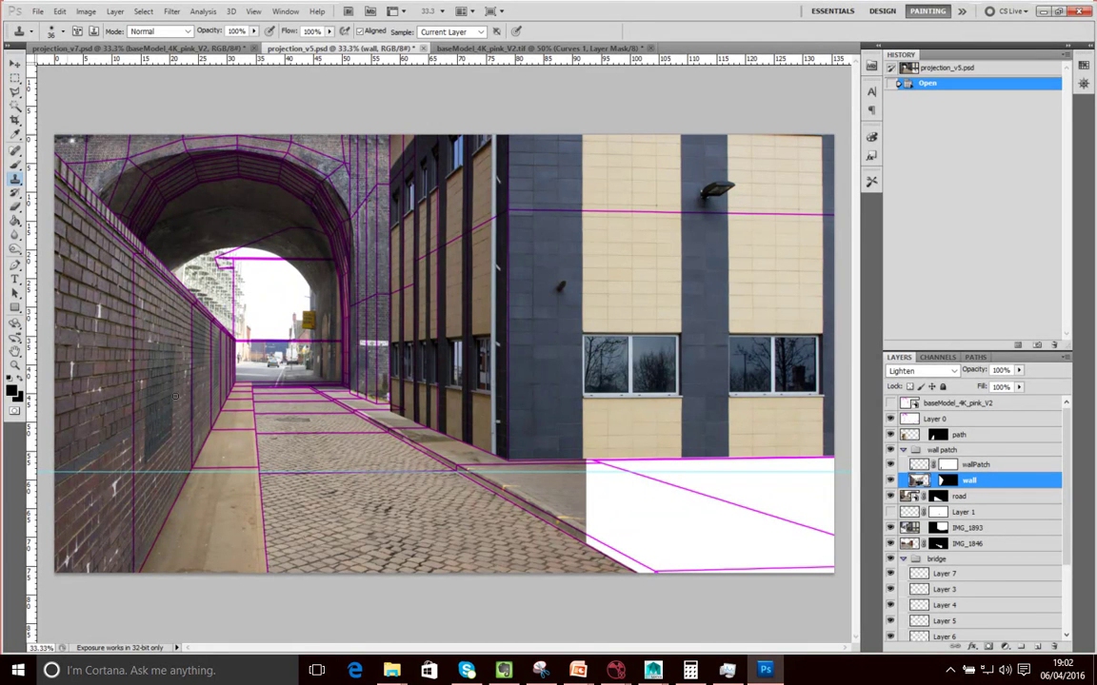
left_click(15, 63)
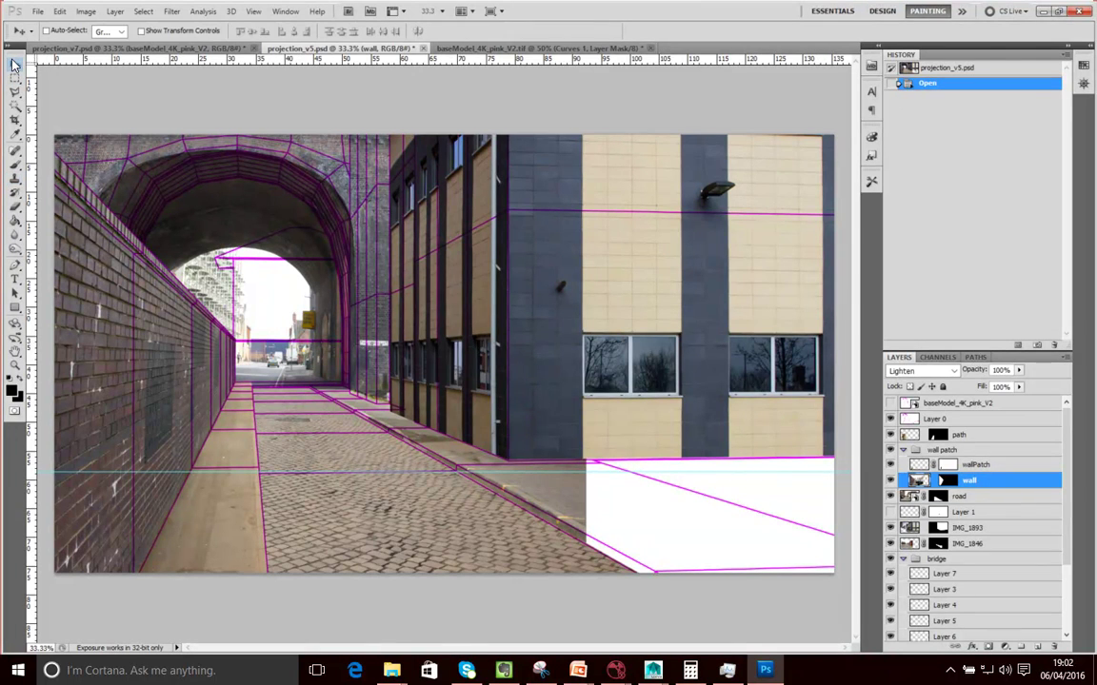
left_click(938, 528)
left_click(891, 527)
left_click(891, 529)
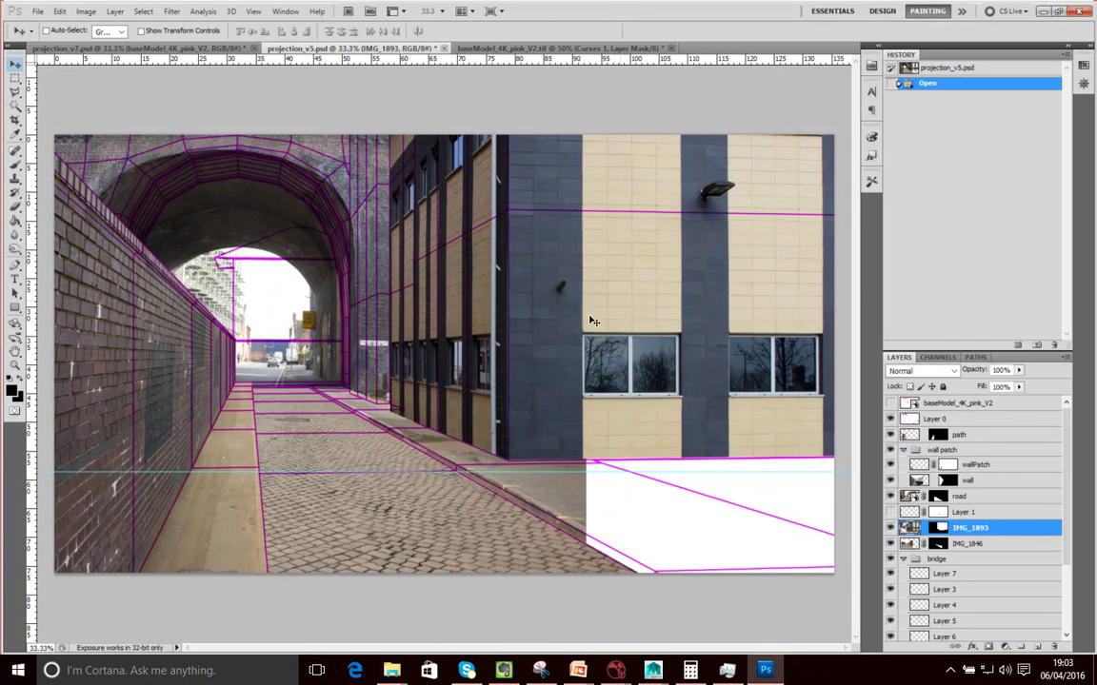
Outline the building's receding side facade on the IMG_1893 layer with a polygonal lasso selection reaching from the archway to the building's corner.
left_click(14, 92)
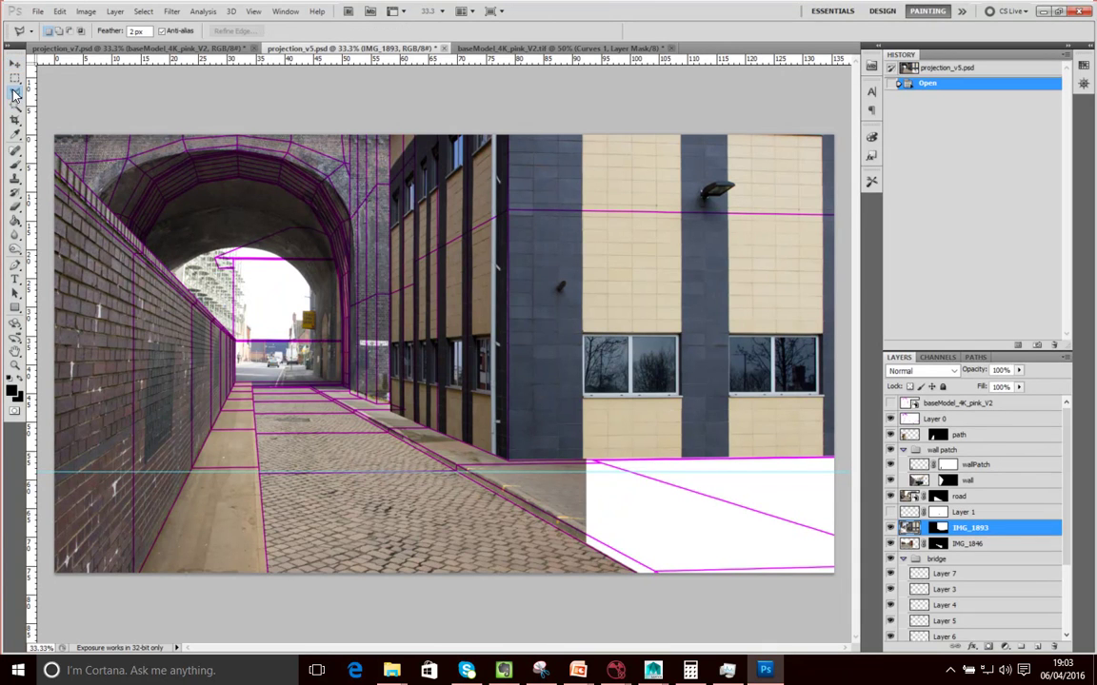
left_click(511, 107)
left_click(509, 479)
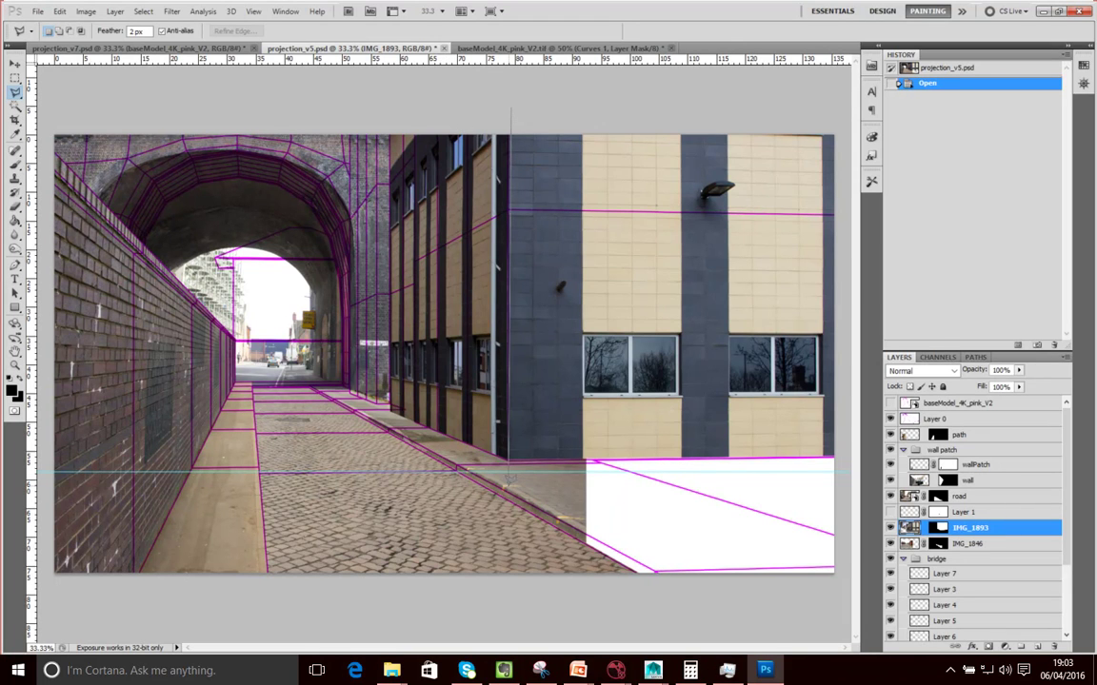
left_click(366, 89)
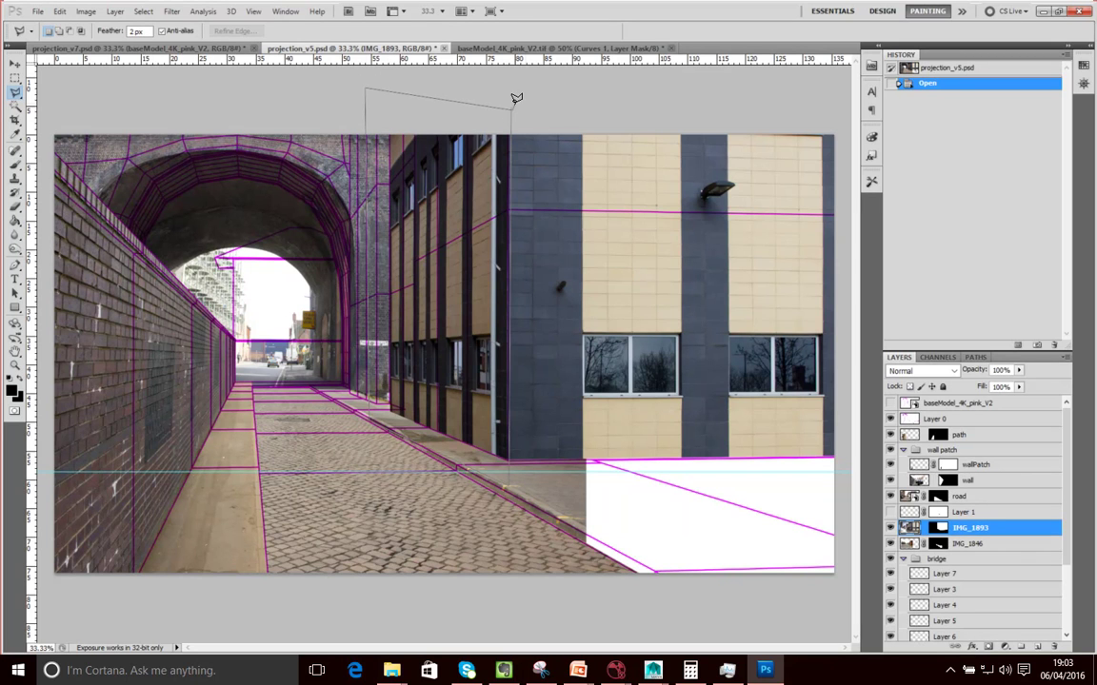
left_click(512, 101)
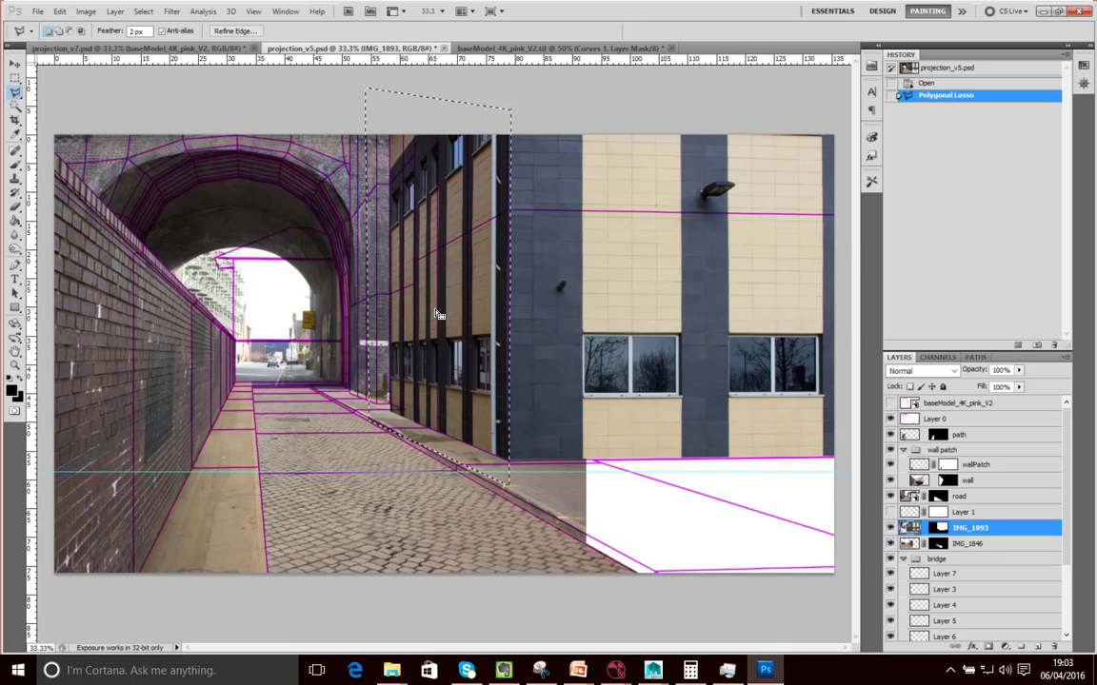
Transform the selected side facade with Perspective, widening it to about 118% and skewing it vertically about 9.3° to follow the wireframe.
left_click(37, 11)
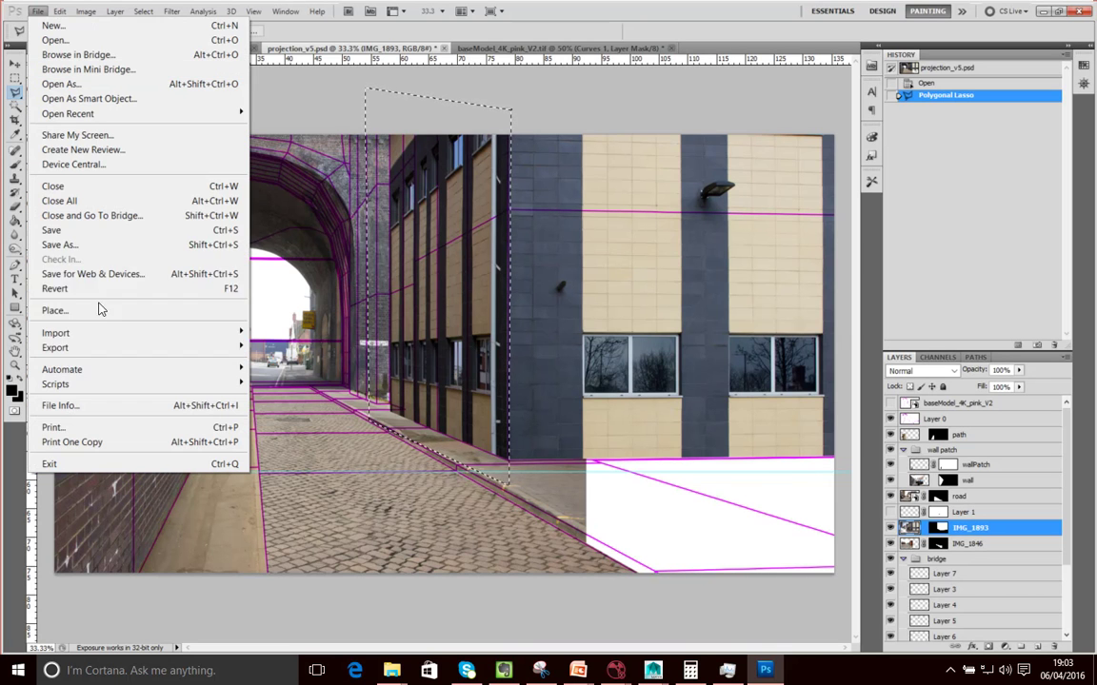
mouse_move(59, 10)
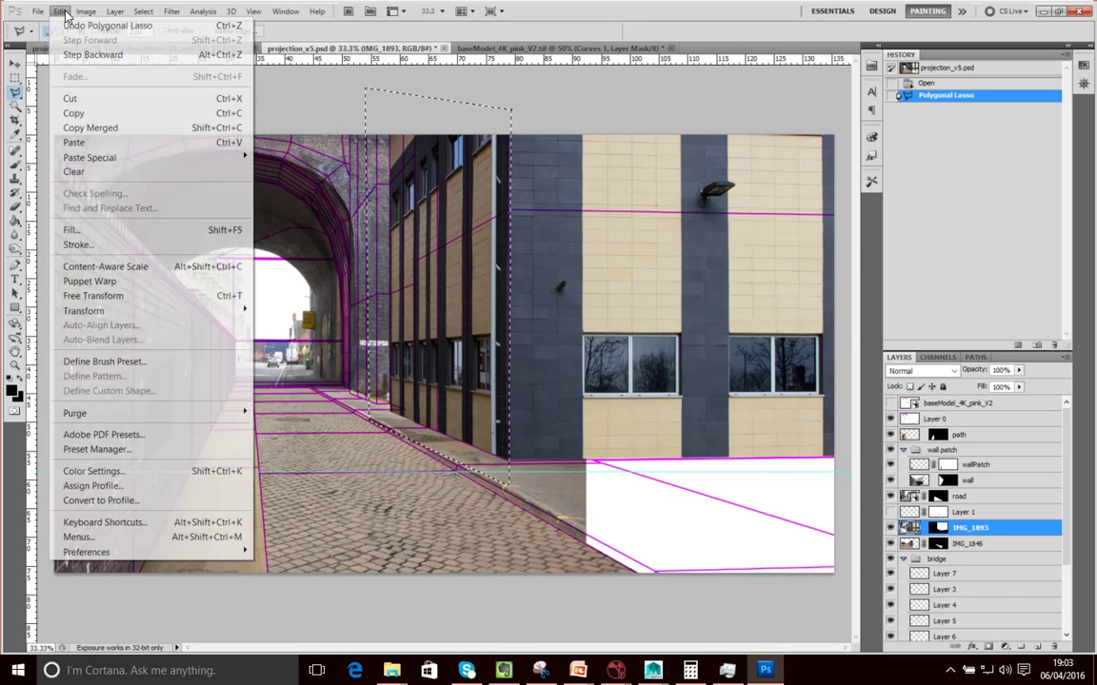
mouse_move(152, 313)
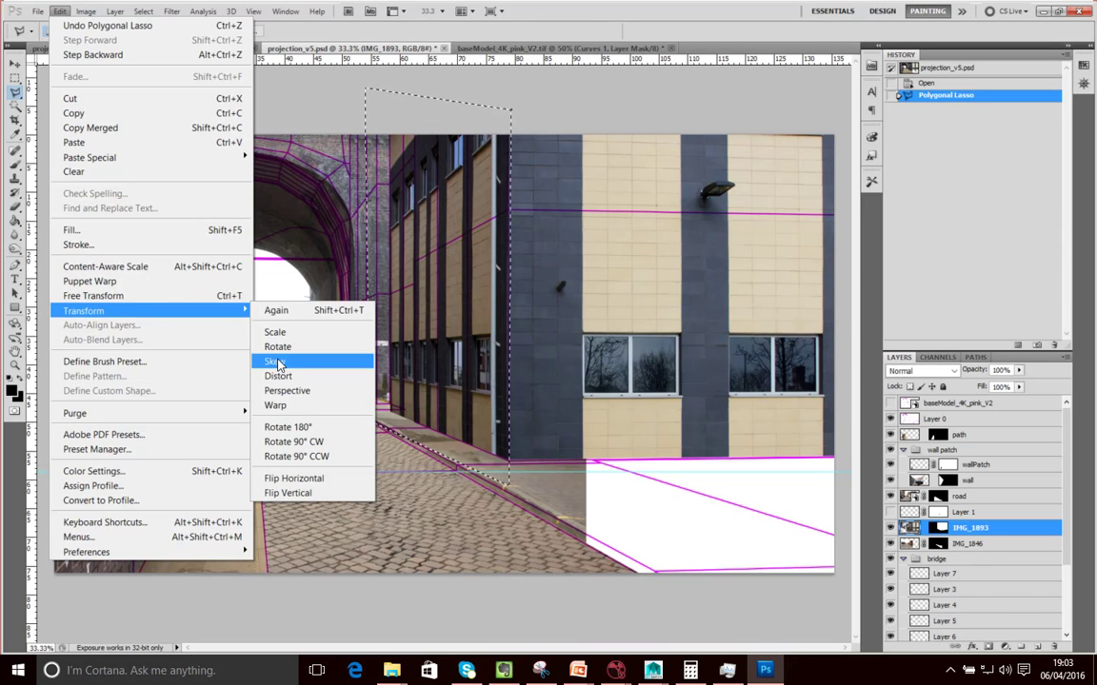
left_click(295, 392)
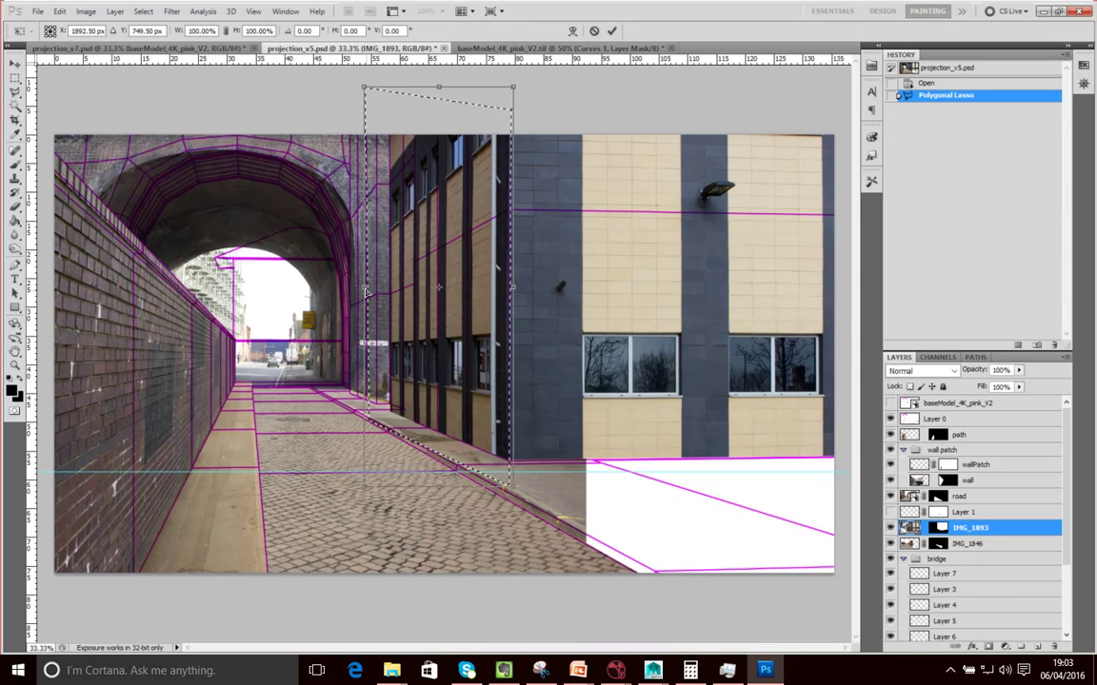
left_click_drag(343, 292, 310, 222)
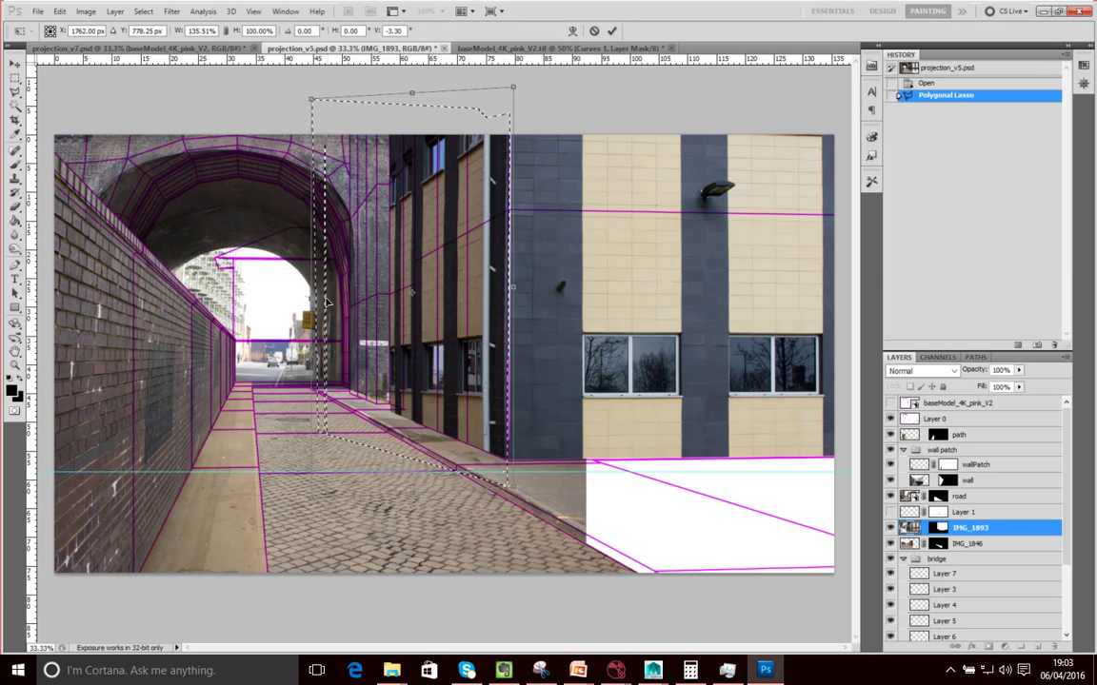
left_click_drag(314, 303, 362, 291)
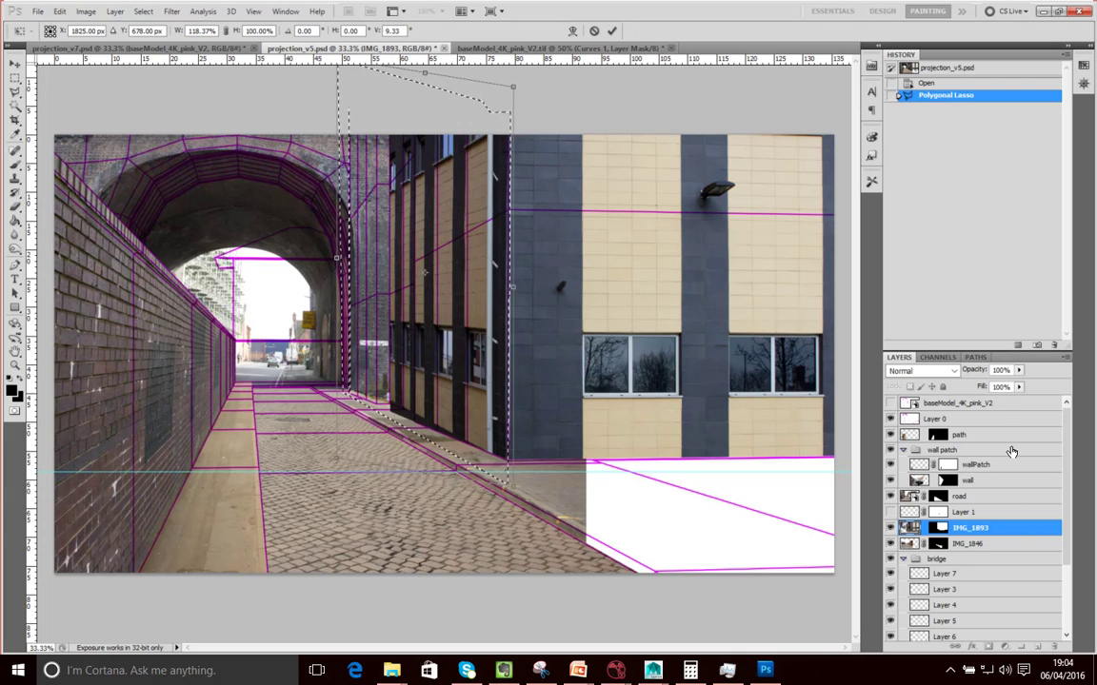
left_click_drag(1068, 618, 1066, 428)
key("Return")
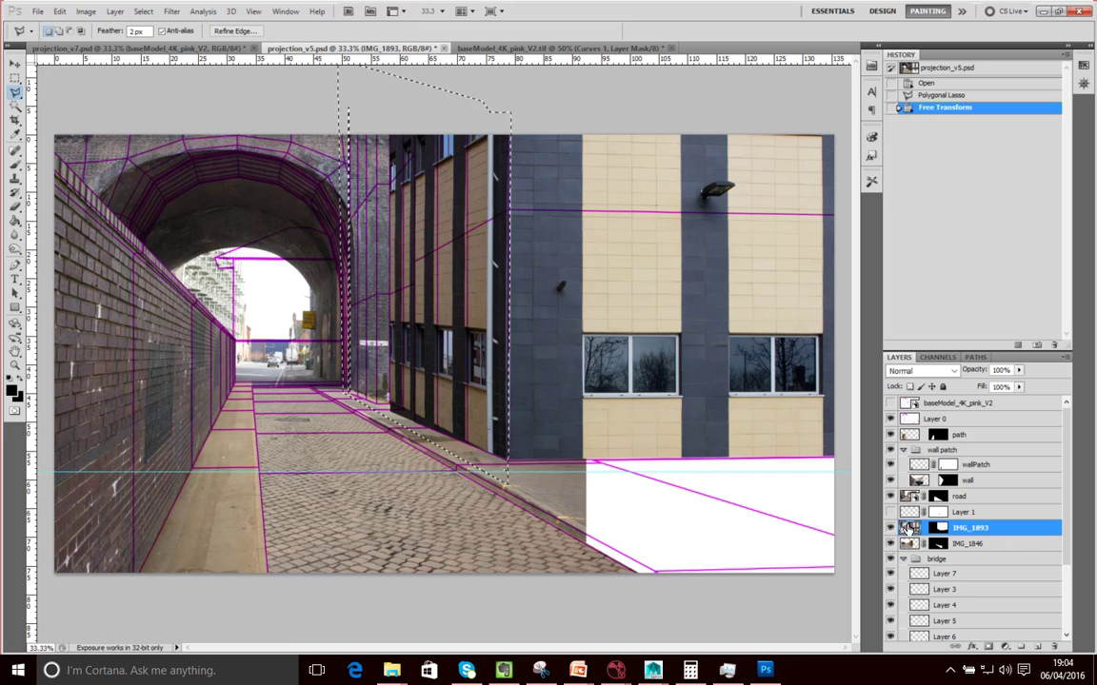
Inspect the bridge group, road layer and wall patch group by hiding and showing each, and collapse the bridge group.
left_click(890, 561)
left_click(890, 561)
left_click(890, 496)
left_click(890, 496)
scroll(1064, 578, "down", 2)
scroll(1063, 578, "down", 3)
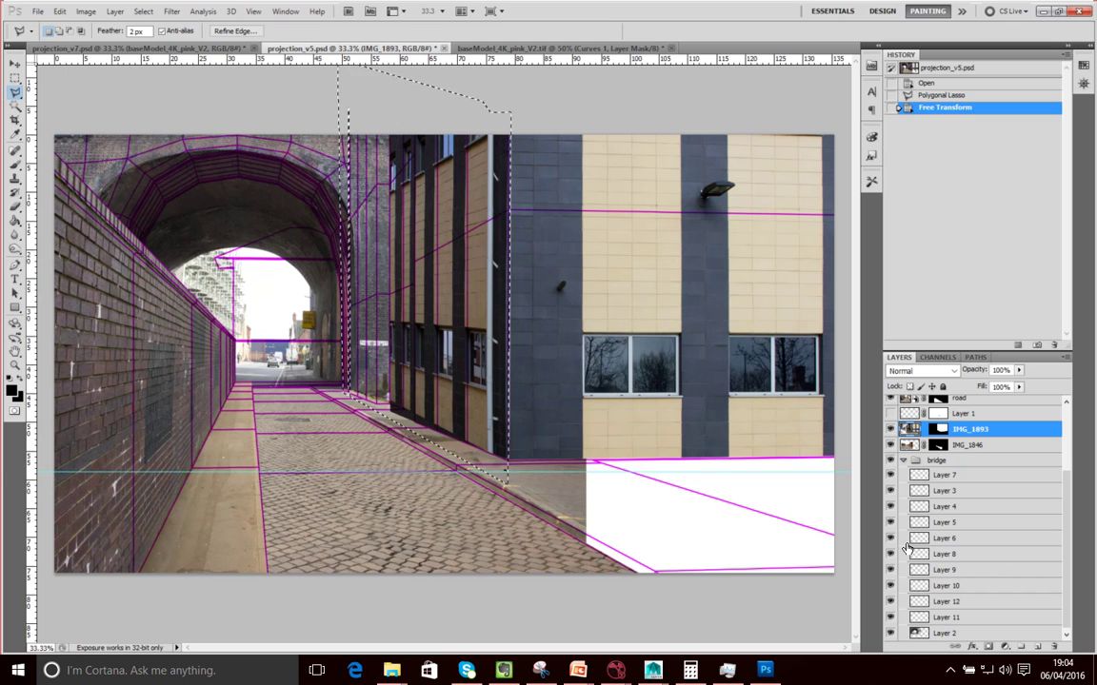
left_click(902, 461)
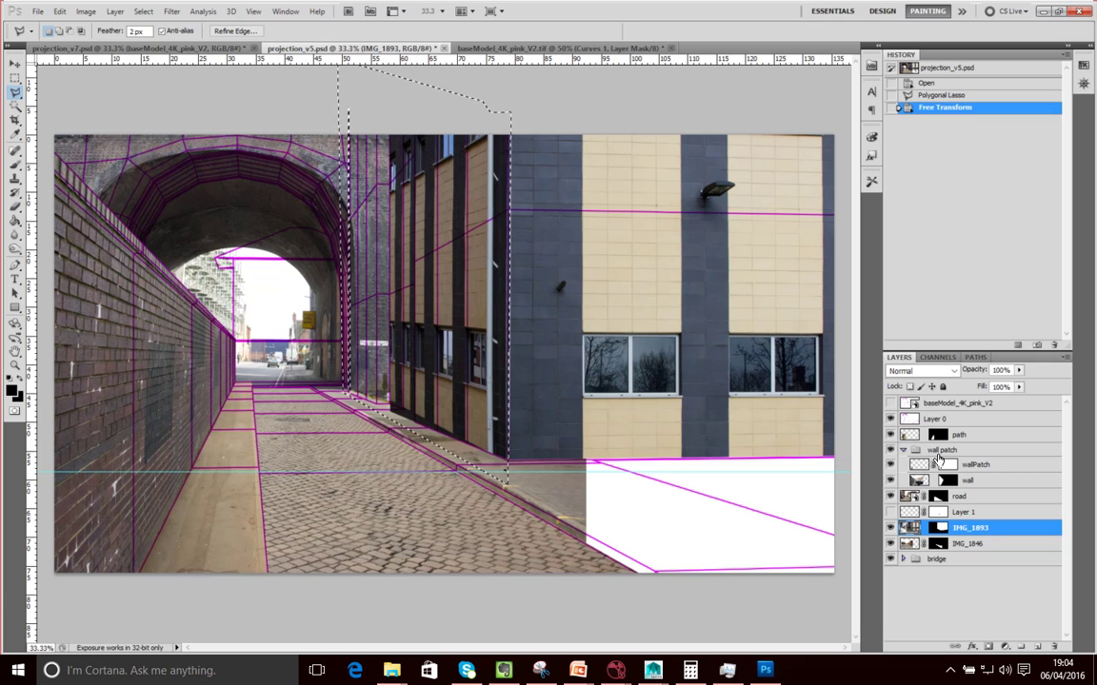
left_click(891, 451)
left_click(891, 451)
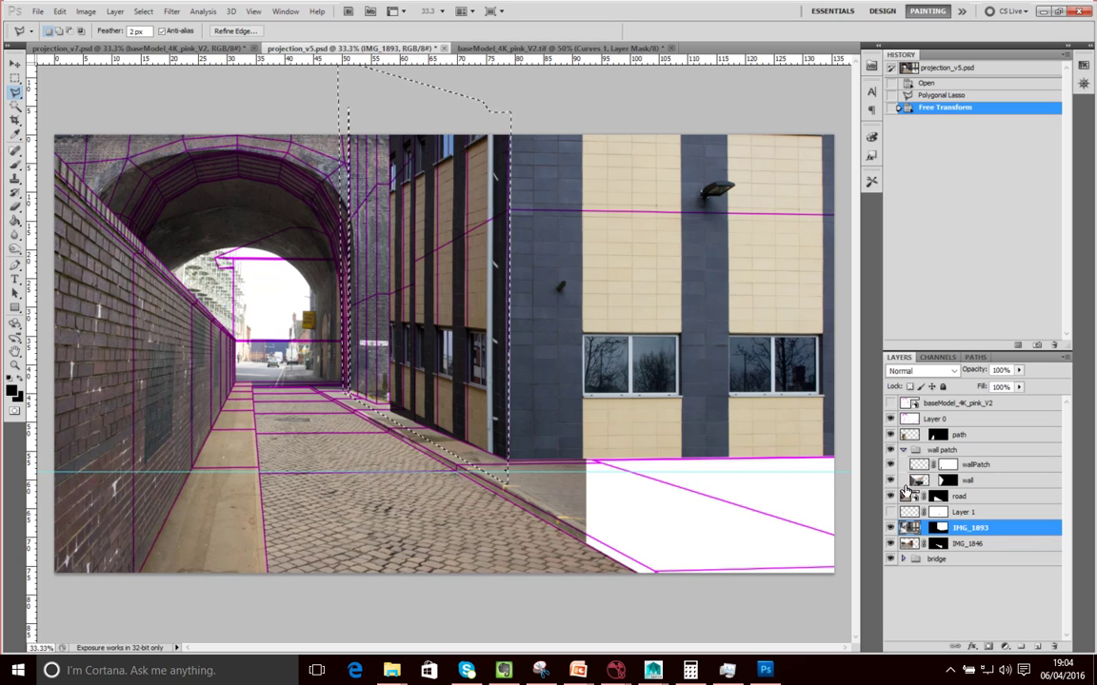